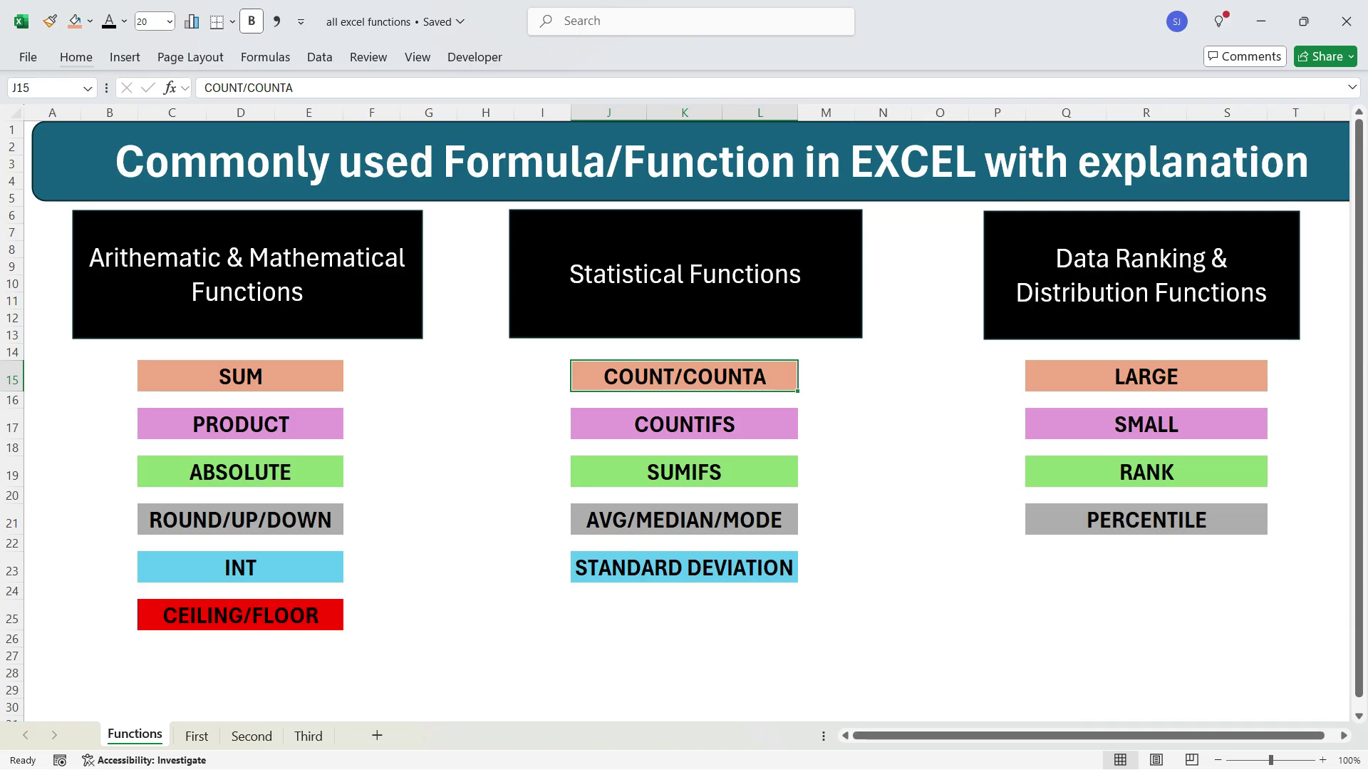
# Switch to the First sheet and start a SUM formula in cell J27 below the price column.
pyautogui.hotkey('ctrl', 'pagedown')
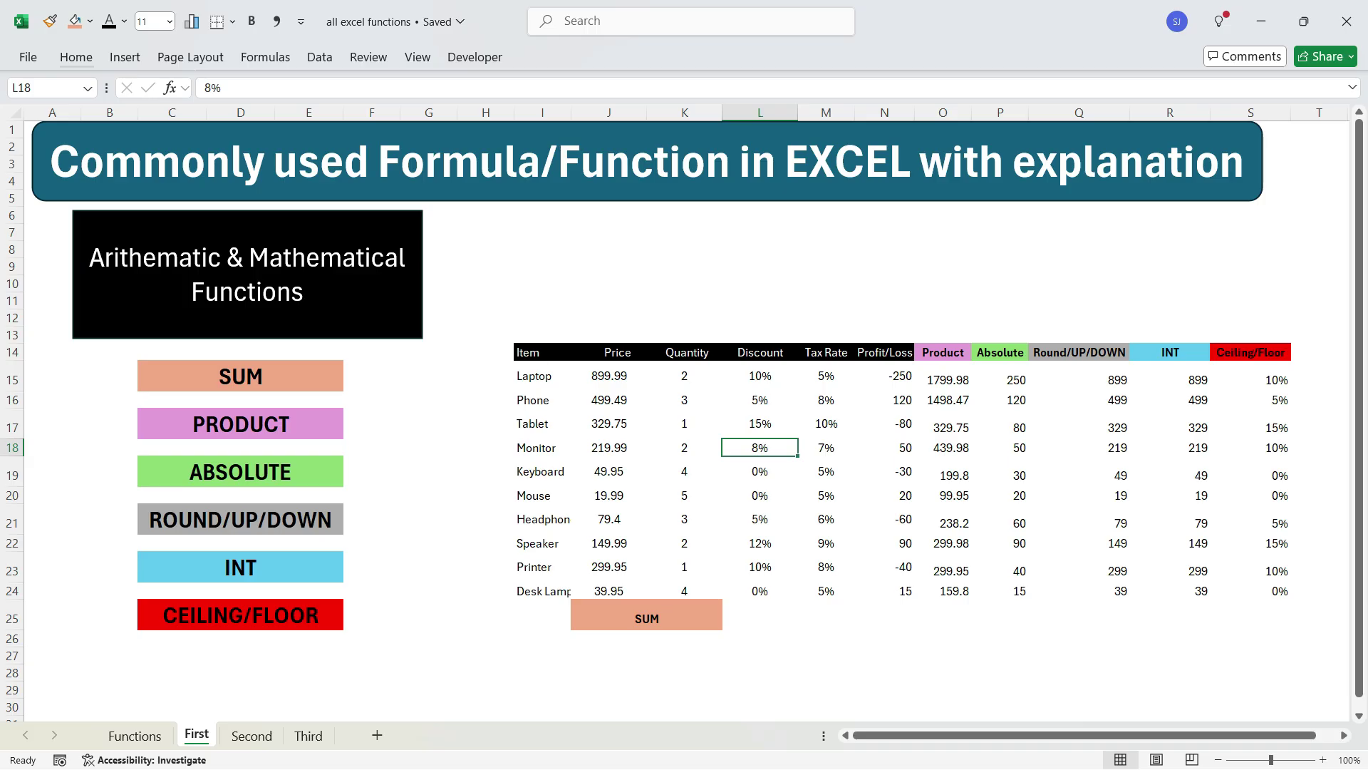
pyautogui.click(609, 656)
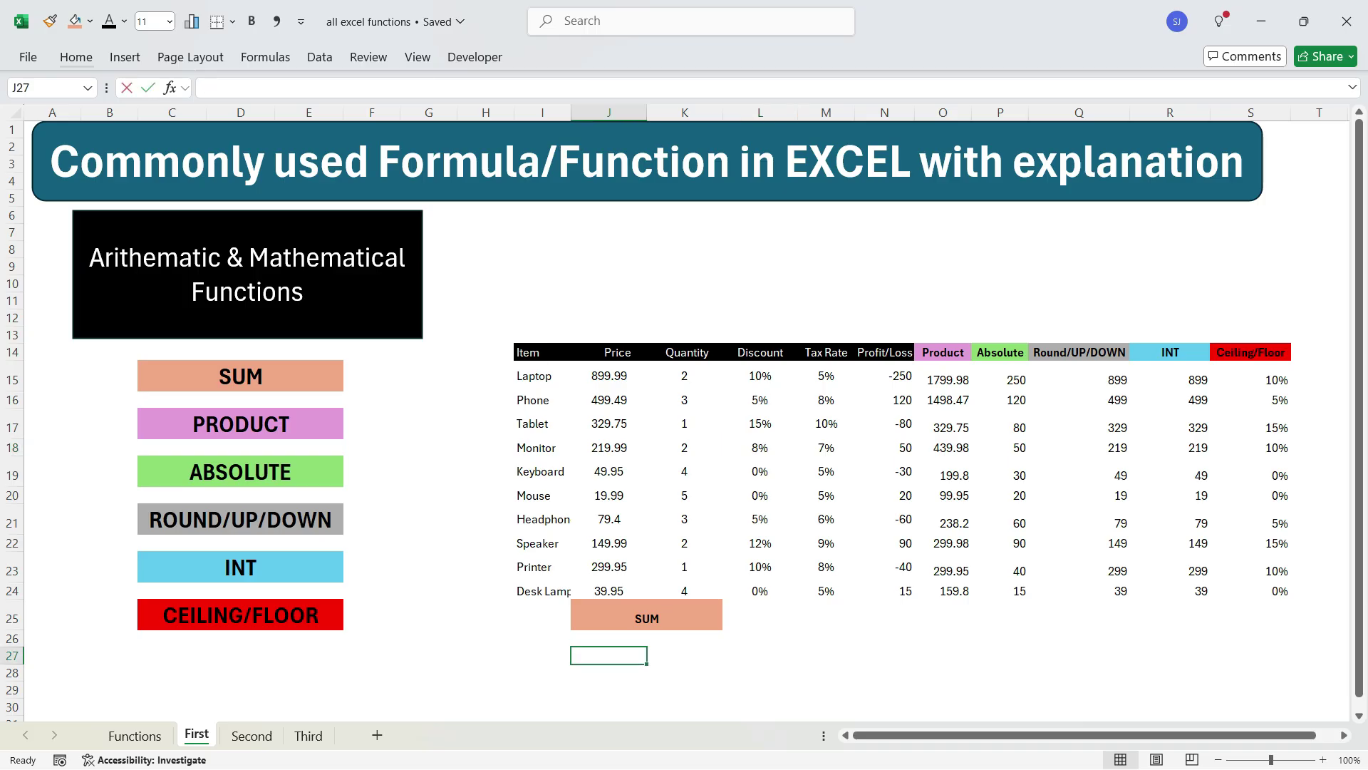
pyautogui.write('=sum')
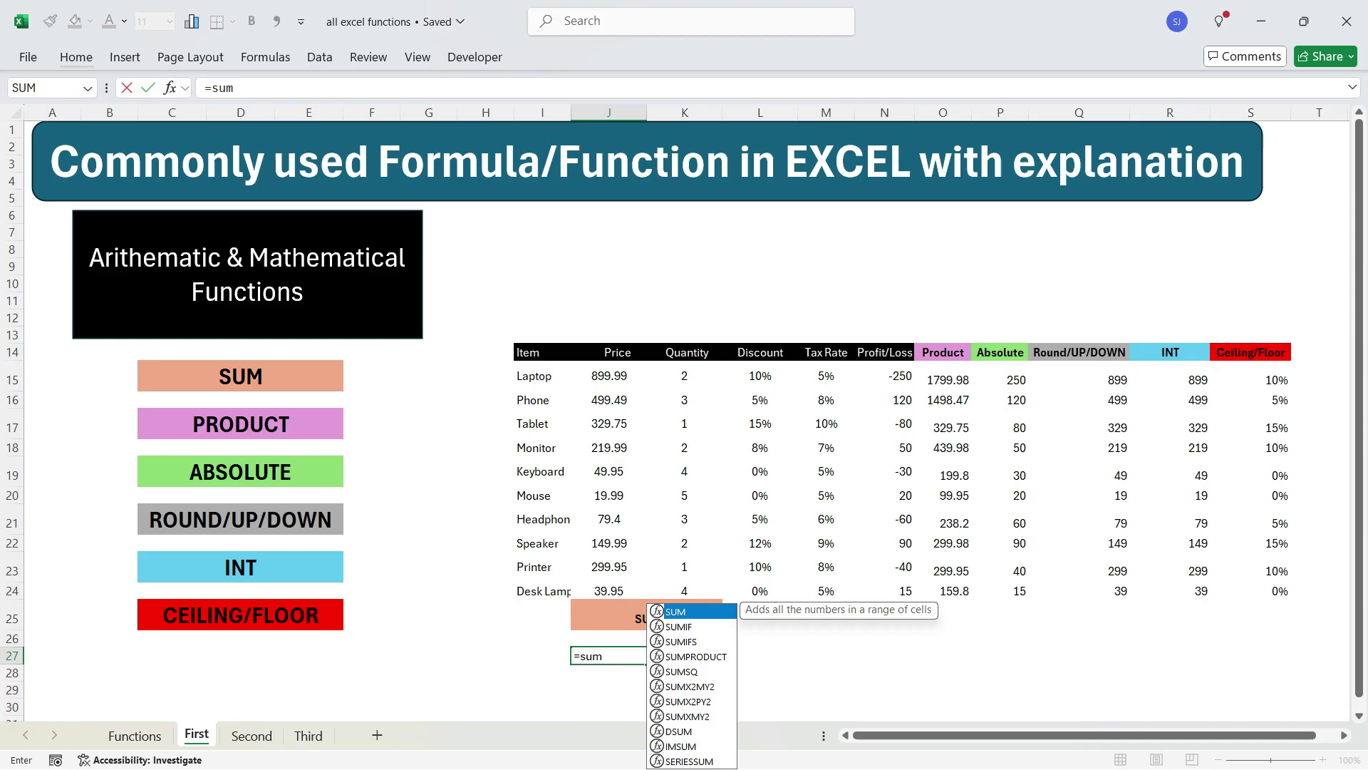
pyautogui.press('Tab')
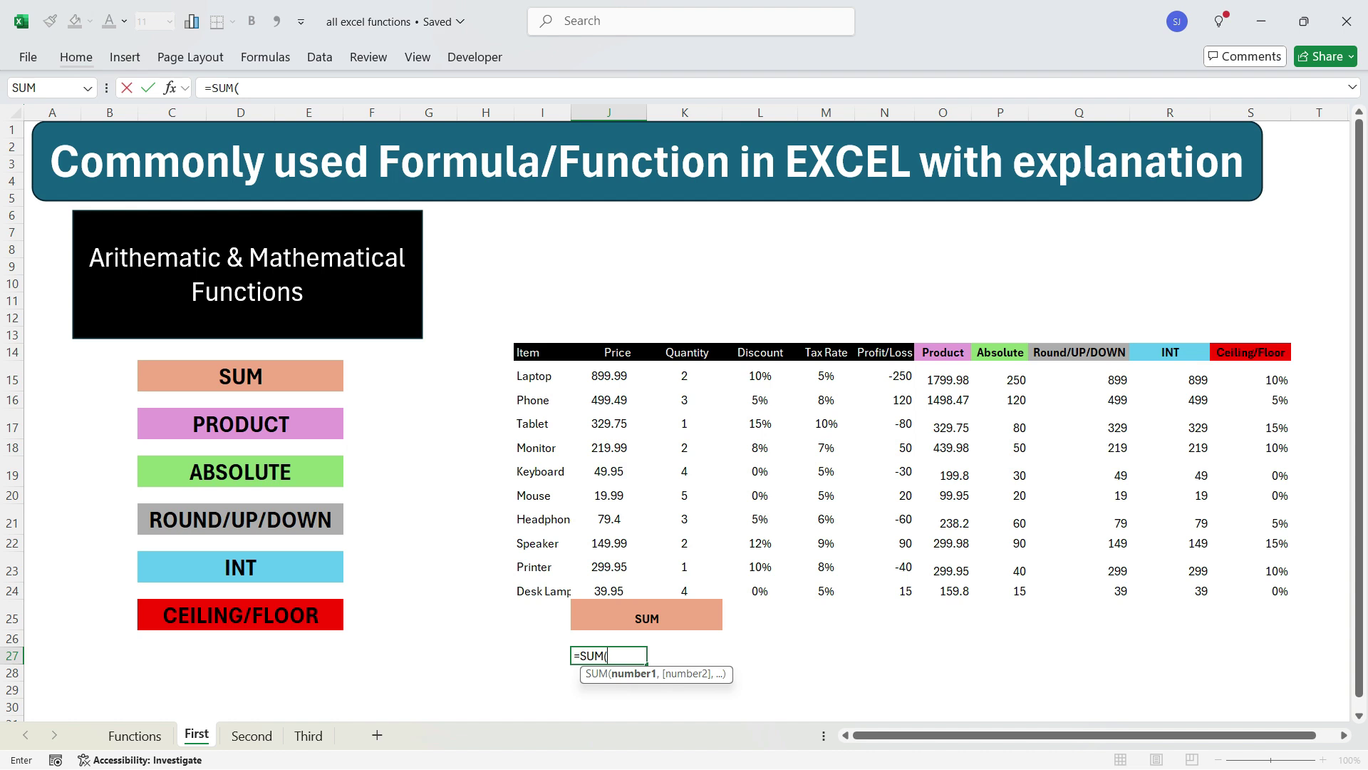
pyautogui.click(609, 376)
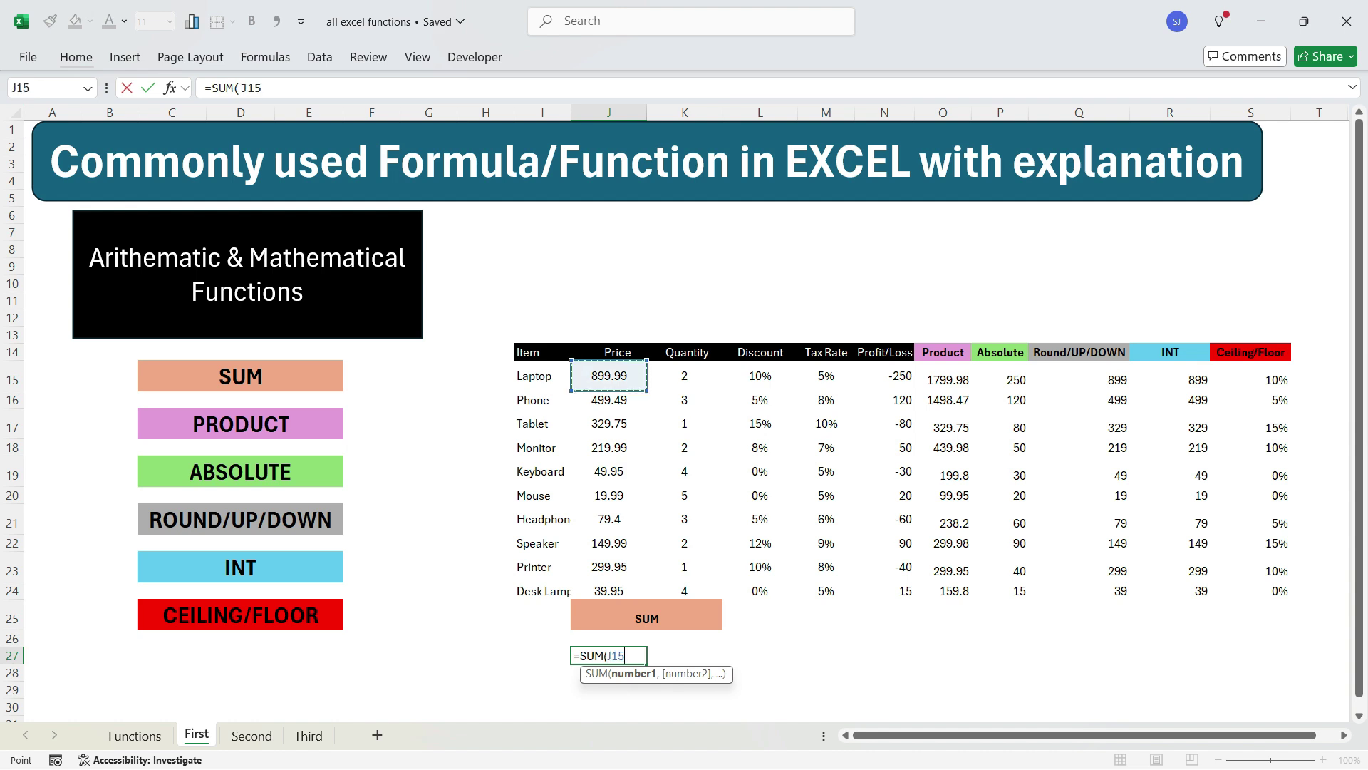
pyautogui.write(',')
pyautogui.click(609, 400)
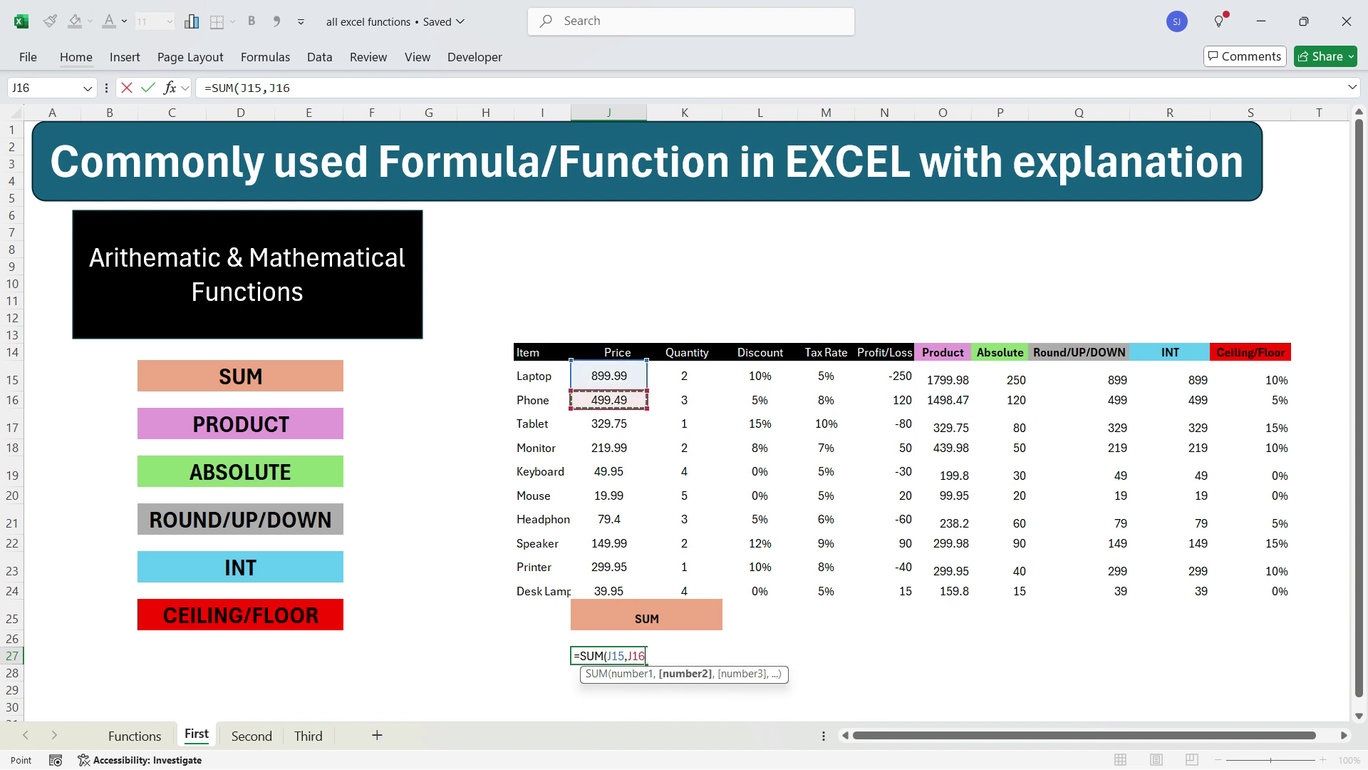
pyautogui.click(609, 424)
pyautogui.write(',')
pyautogui.click(609, 448)
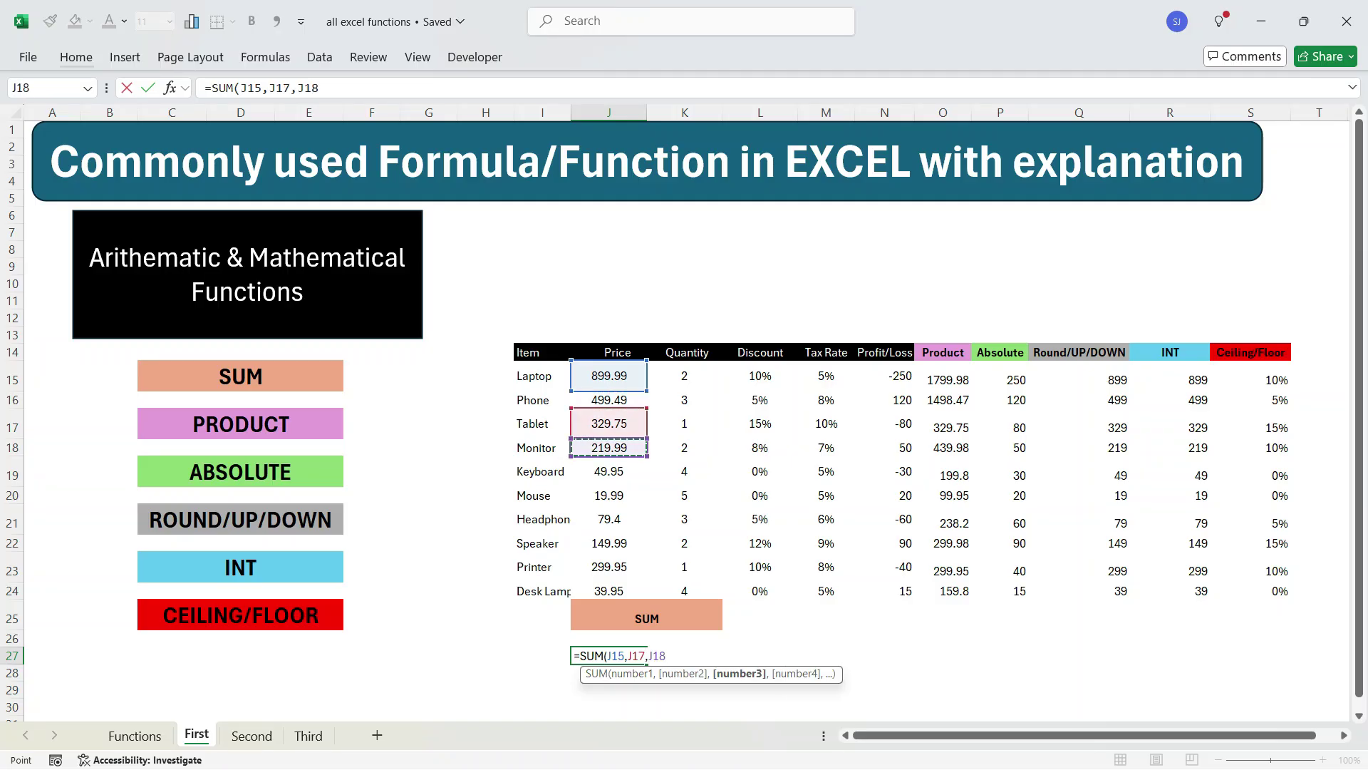
pyautogui.press('BackSpace')
pyautogui.press('BackSpace')
pyautogui.press('BackSpace')
pyautogui.press('BackSpace')
pyautogui.press('BackSpace')
pyautogui.press('BackSpace')
pyautogui.press('BackSpace')
pyautogui.press('BackSpace')
pyautogui.press('BackSpace')
pyautogui.press('BackSpace')
pyautogui.press('BackSpace')
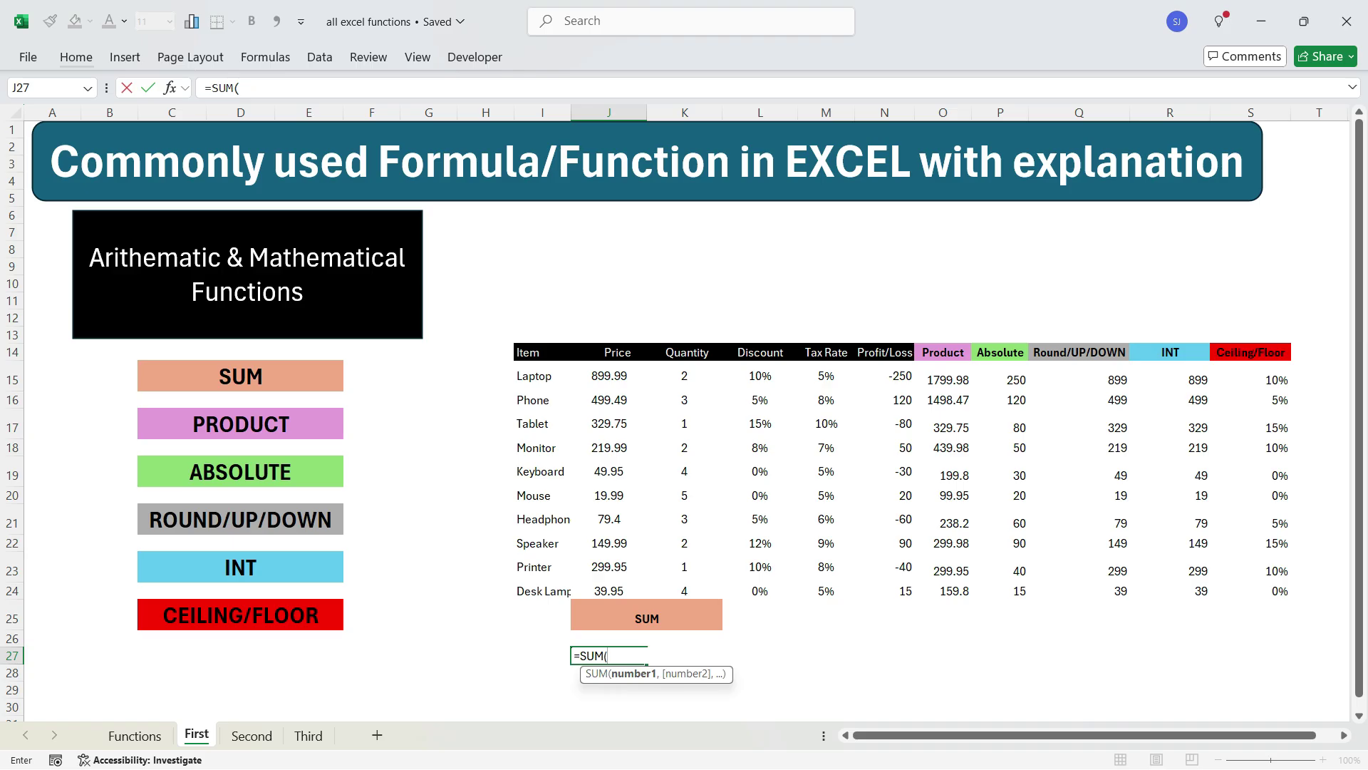
# Complete the SUM formula in J27 with the full price range J15:J24.
pyautogui.moveTo(610, 376); pyautogui.dragTo(610, 591)
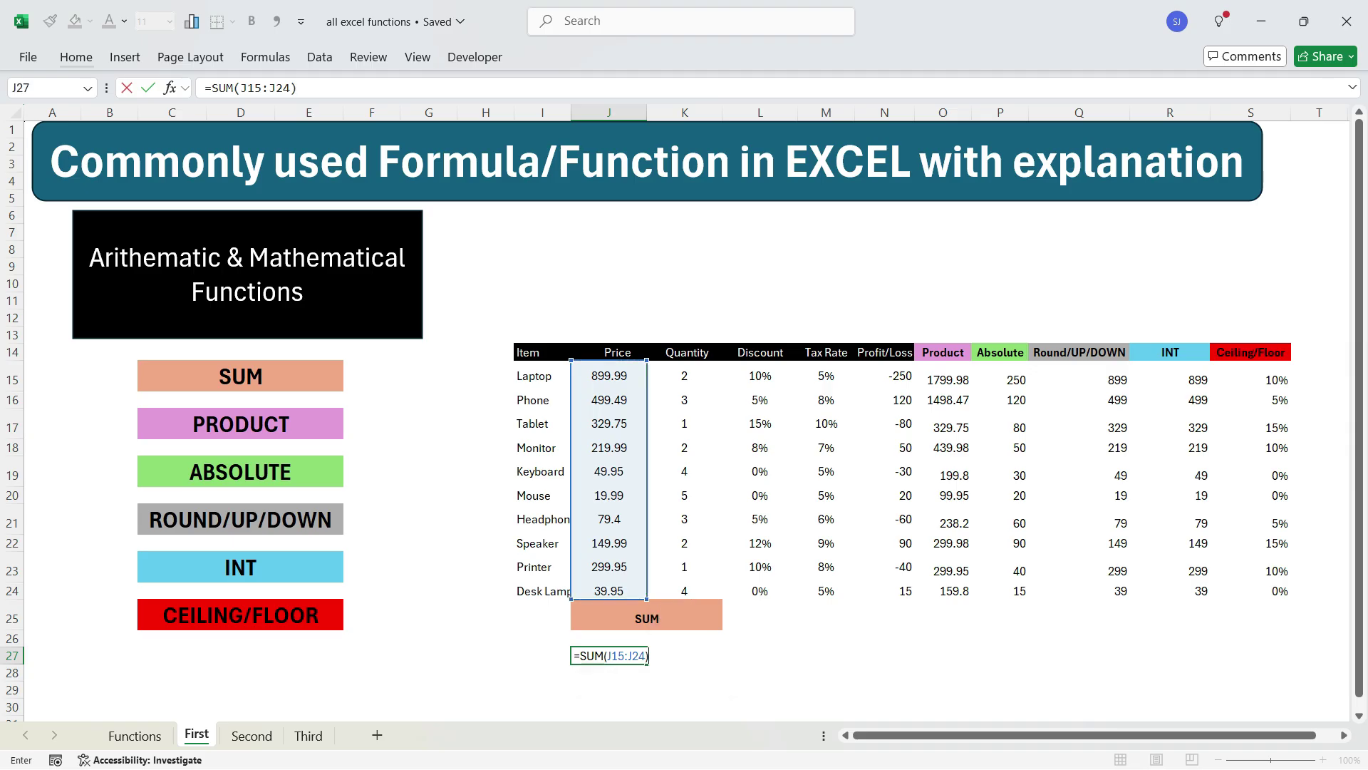
pyautogui.press('Return')
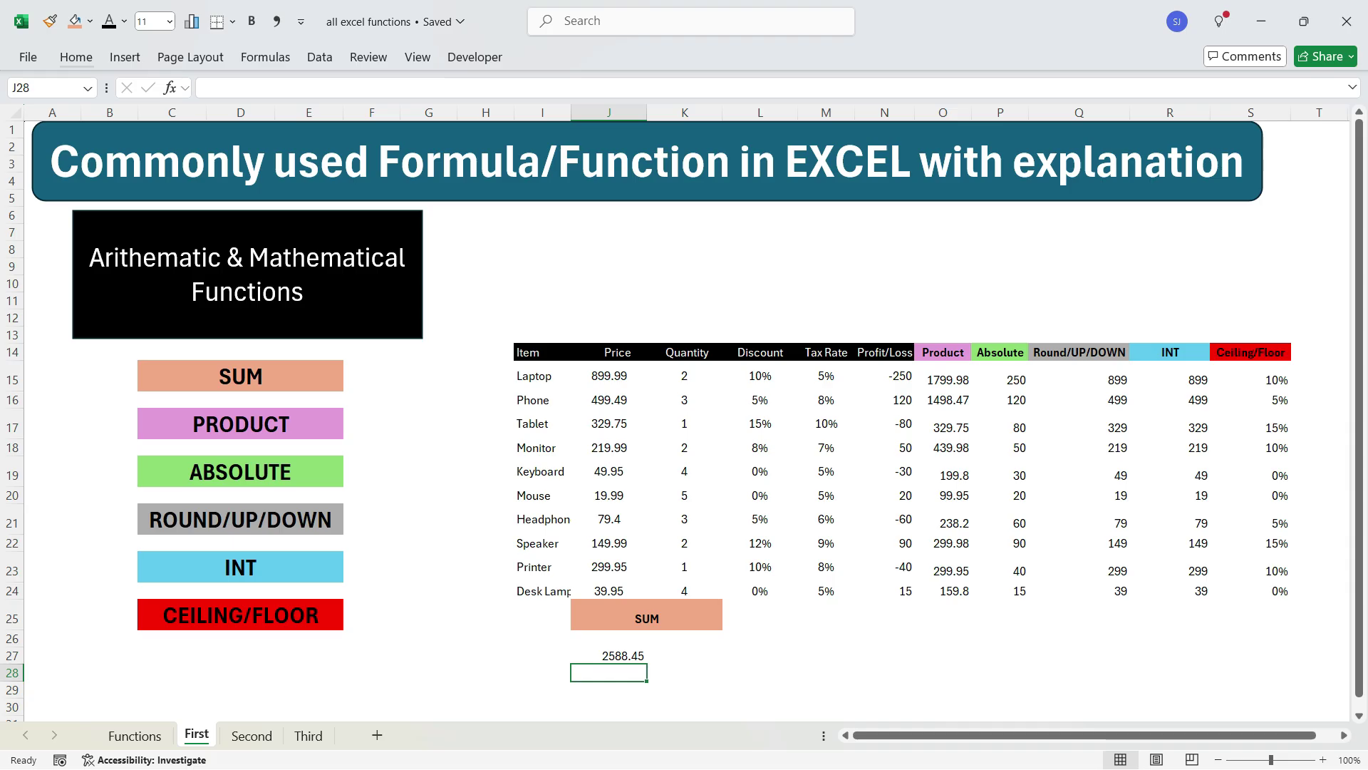
# Total the quantities K15:K24 with a SUM formula in cell K27.
pyautogui.click(684, 656)
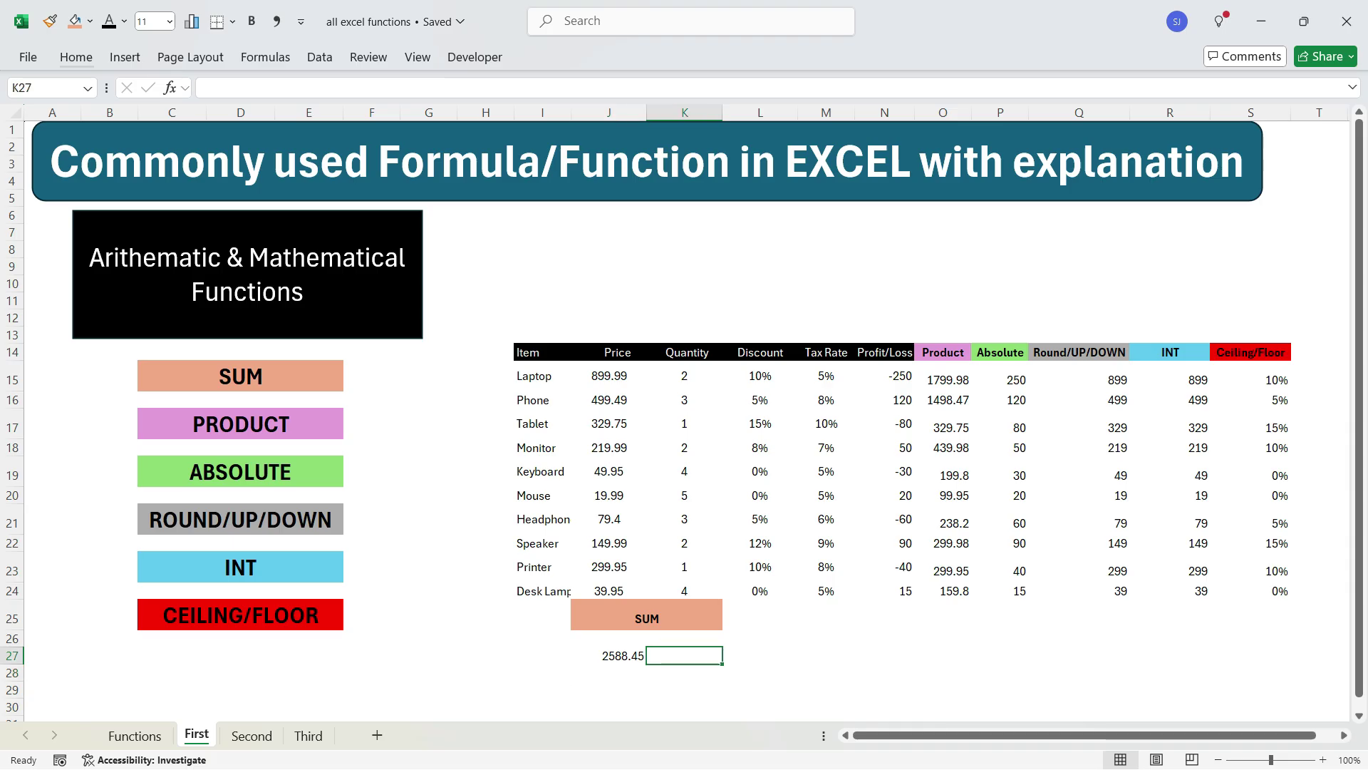
pyautogui.write('=sum')
pyautogui.press('Tab')
pyautogui.moveTo(684, 375); pyautogui.dragTo(702, 591)
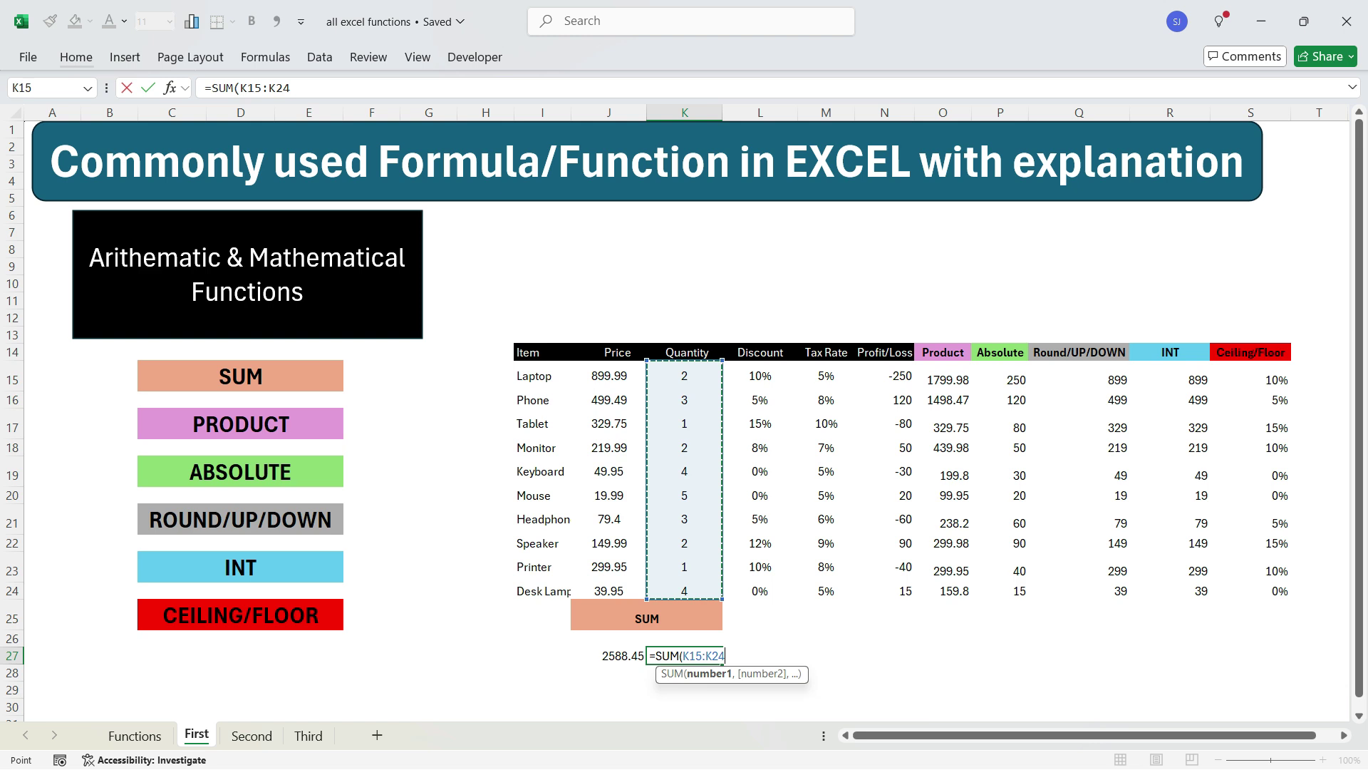
pyautogui.press('Return')
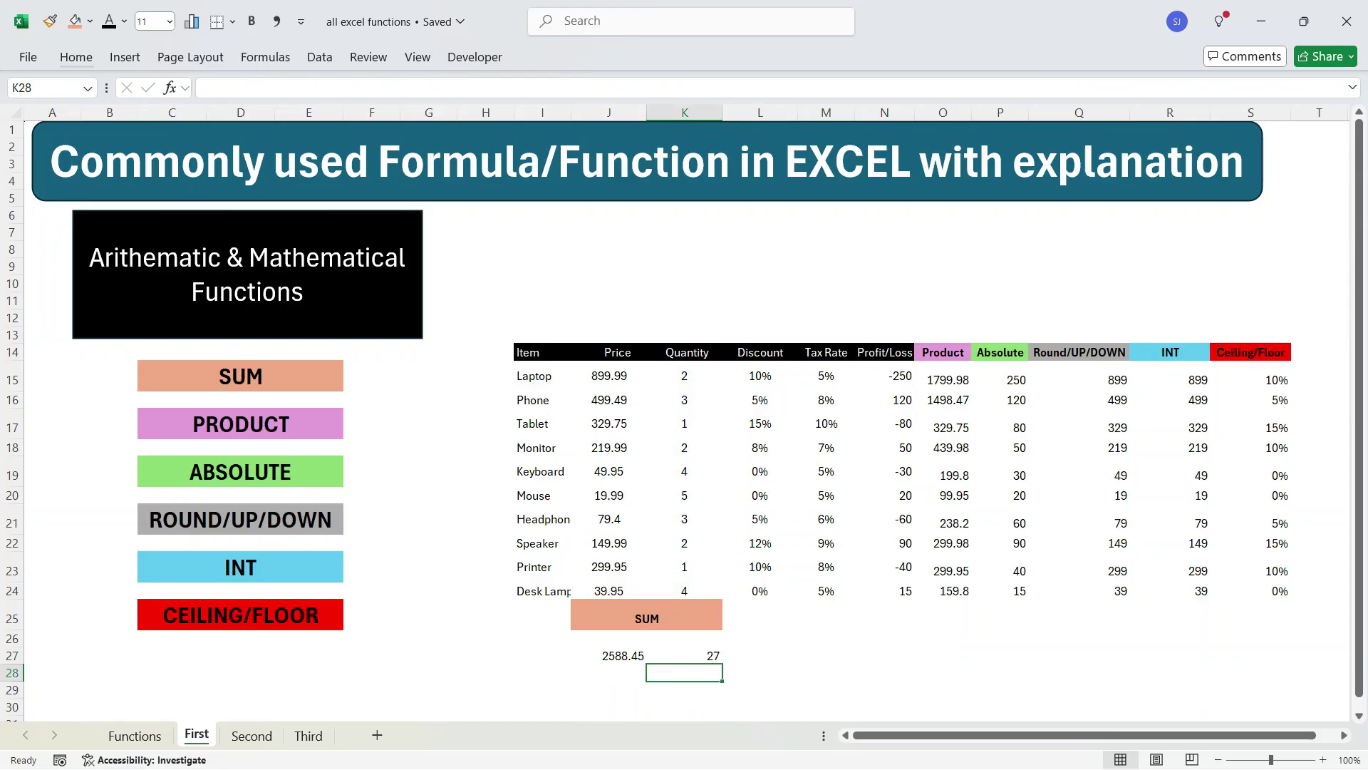
pyautogui.click(685, 656)
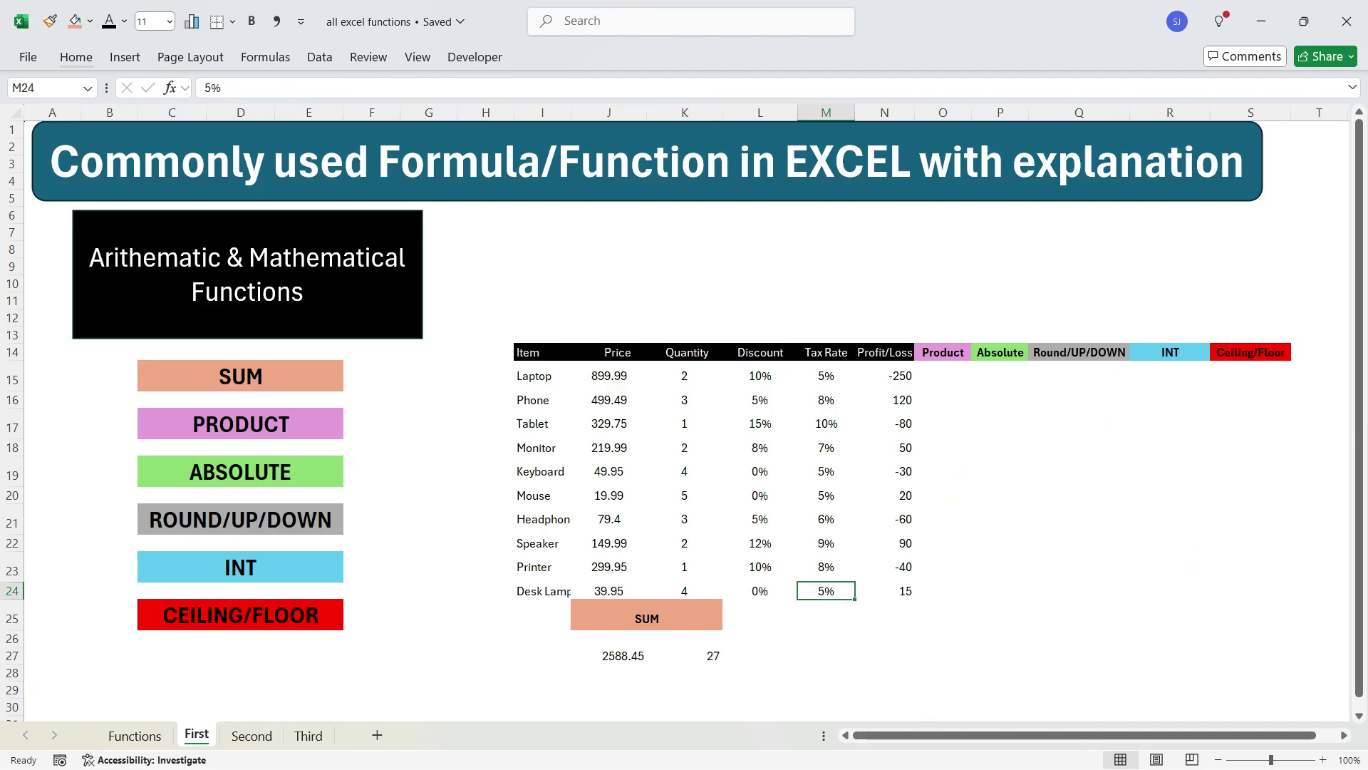
# Enter =PRODUCT(J15,K15) in O15 to multiply price by quantity, and fill the formula down to O24.
pyautogui.click(943, 376)
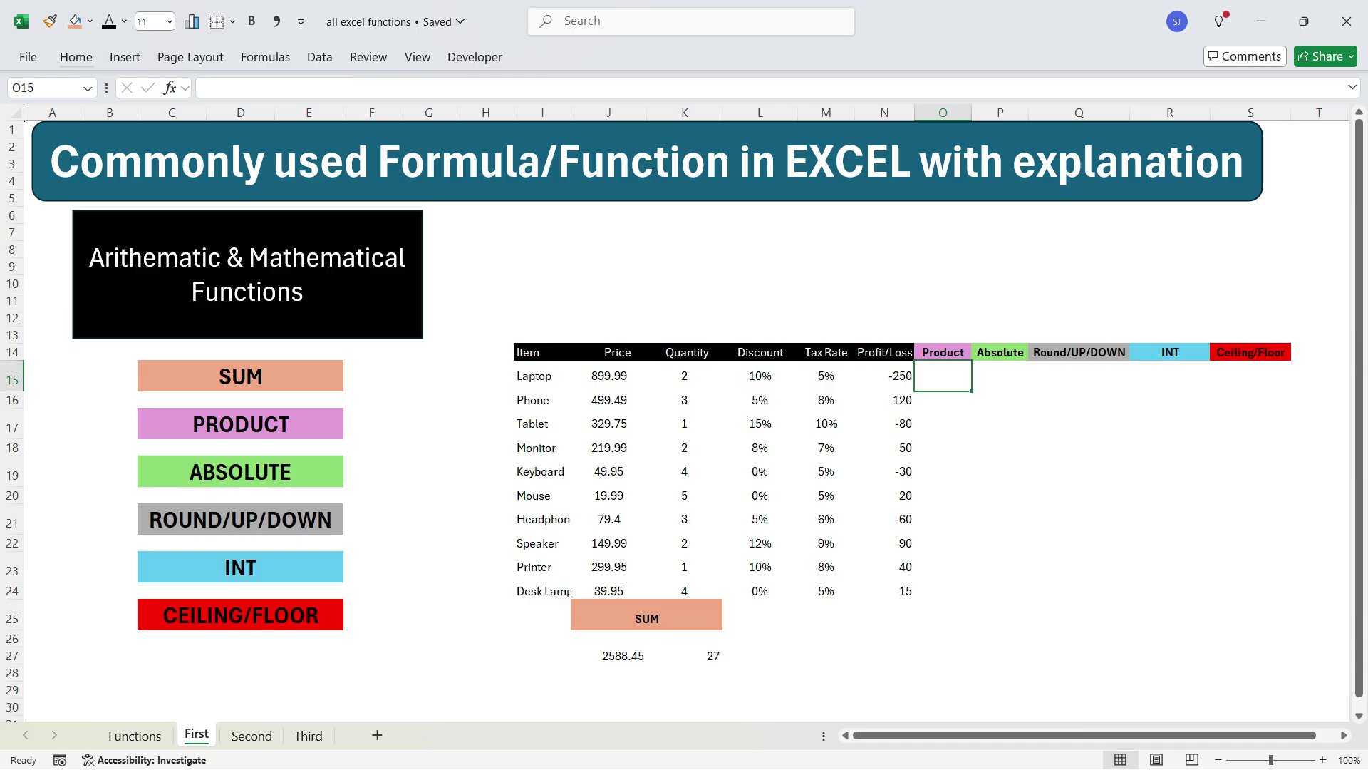
pyautogui.write('=')
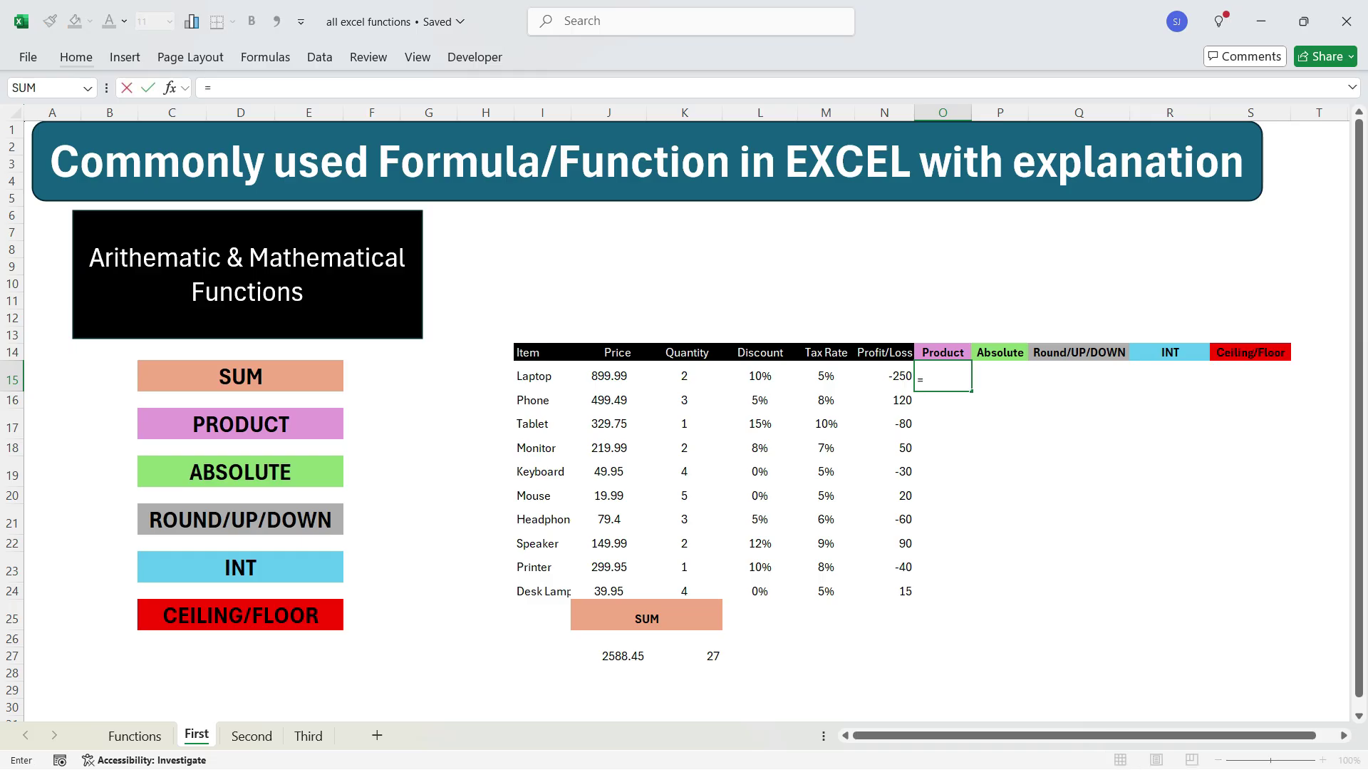
pyautogui.write('product')
pyautogui.press('Tab')
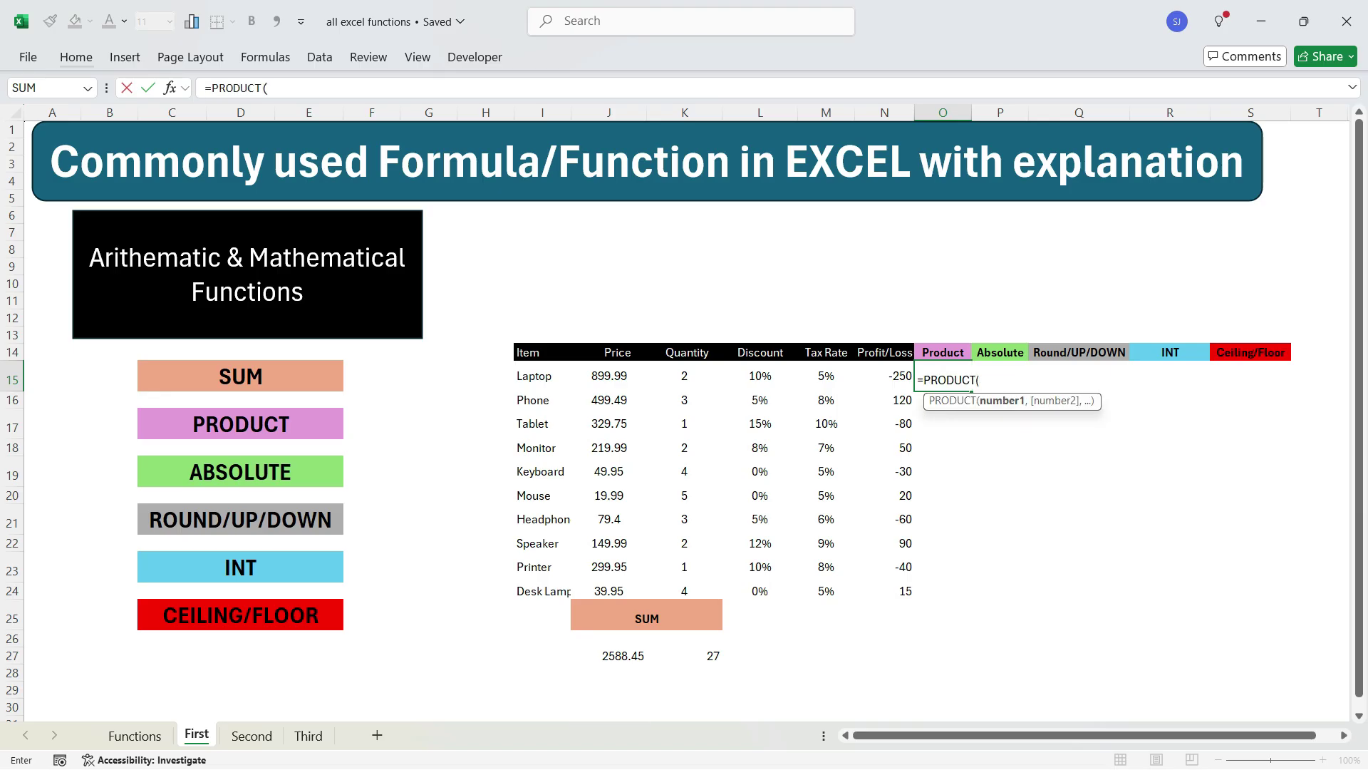
pyautogui.click(609, 376)
pyautogui.write(',')
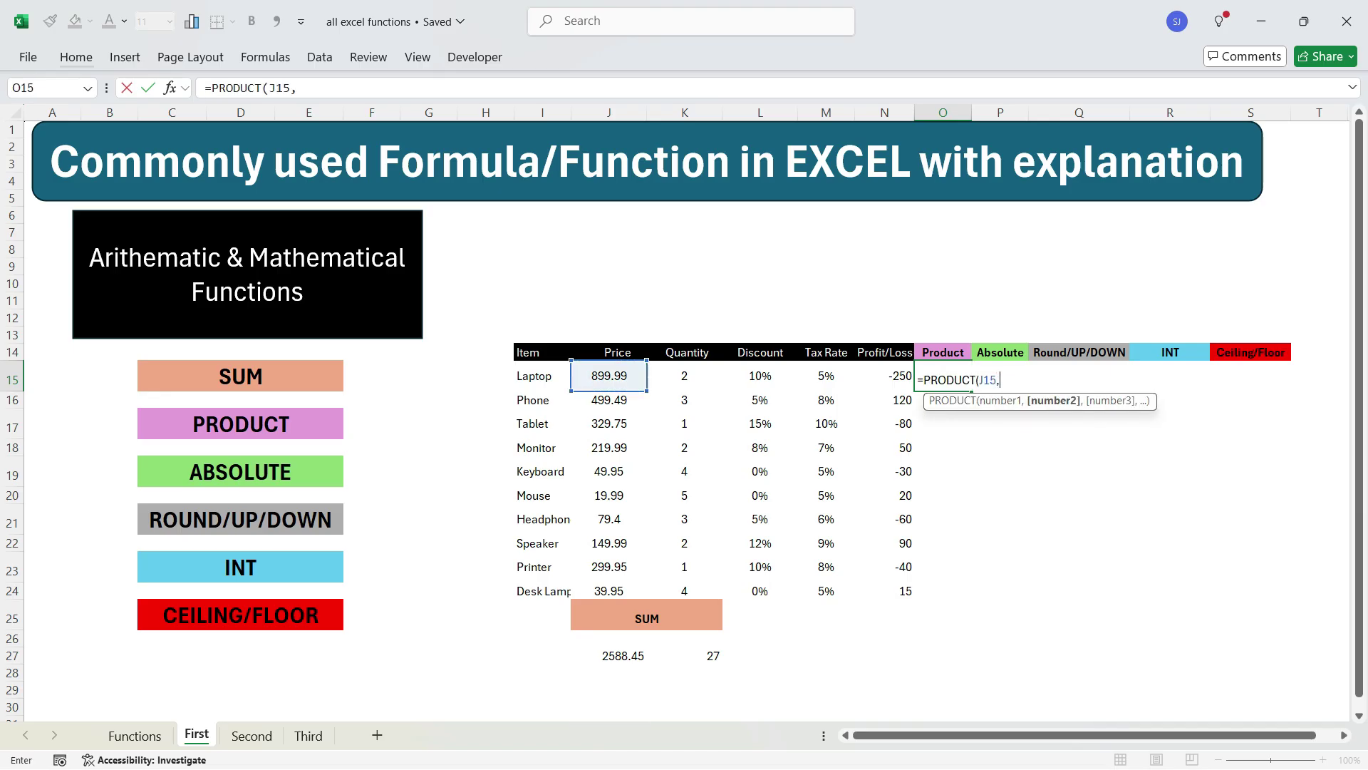
pyautogui.click(685, 376)
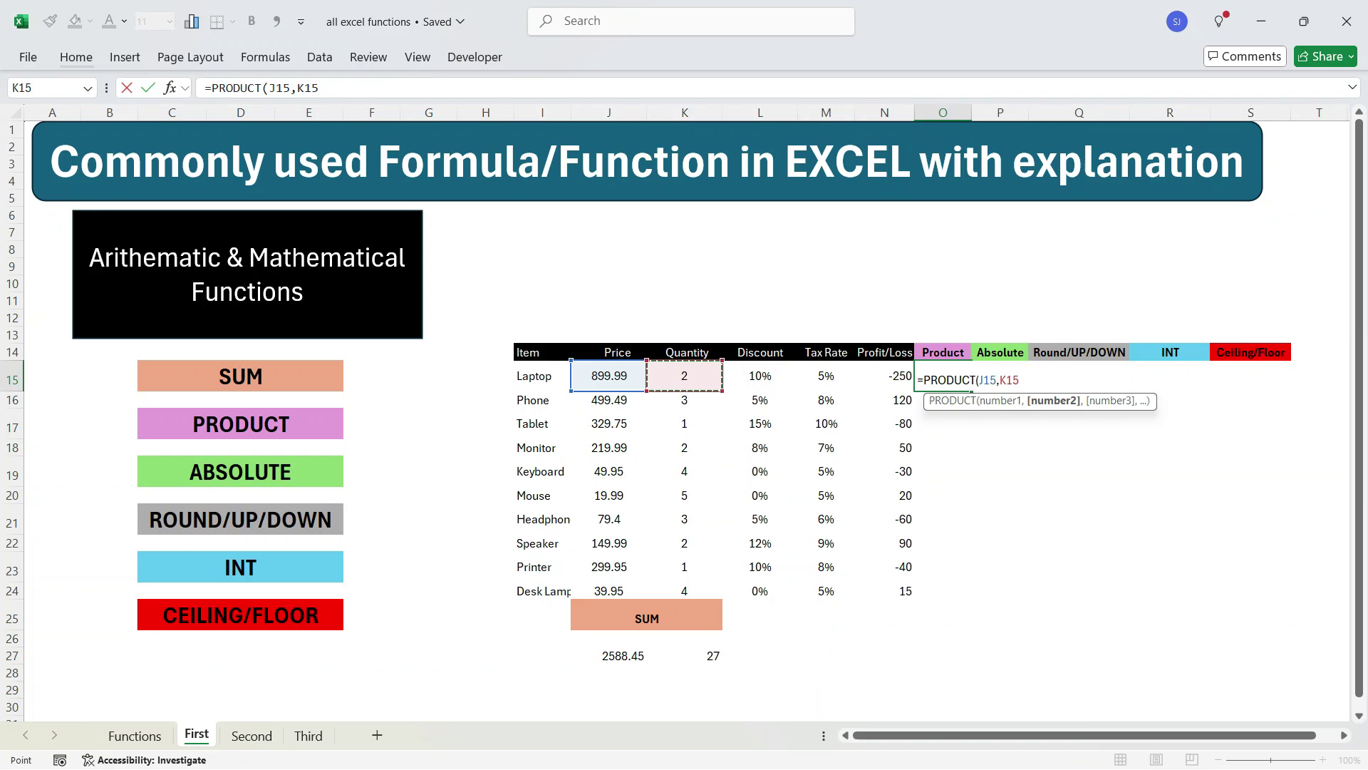
pyautogui.press('Return')
pyautogui.click(943, 378)
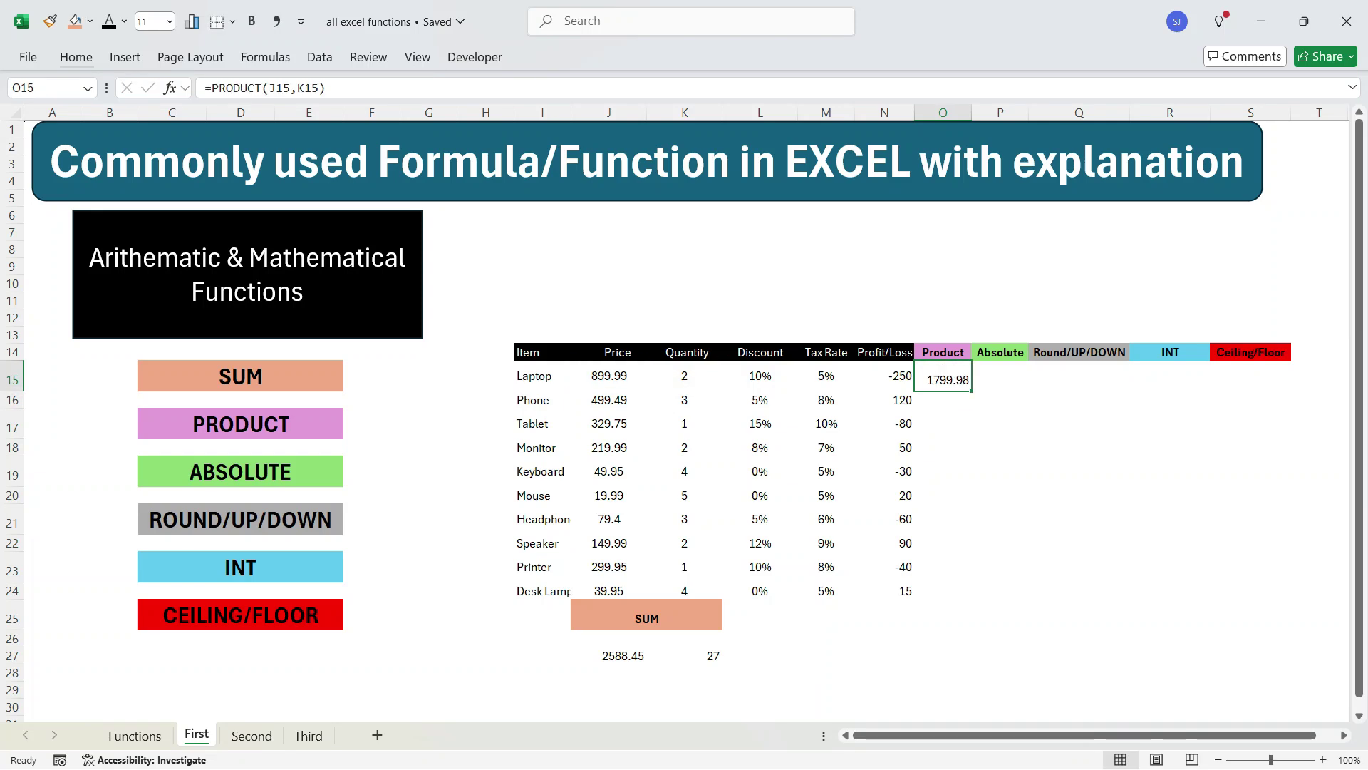
pyautogui.moveTo(971, 391); pyautogui.dragTo(969, 596)
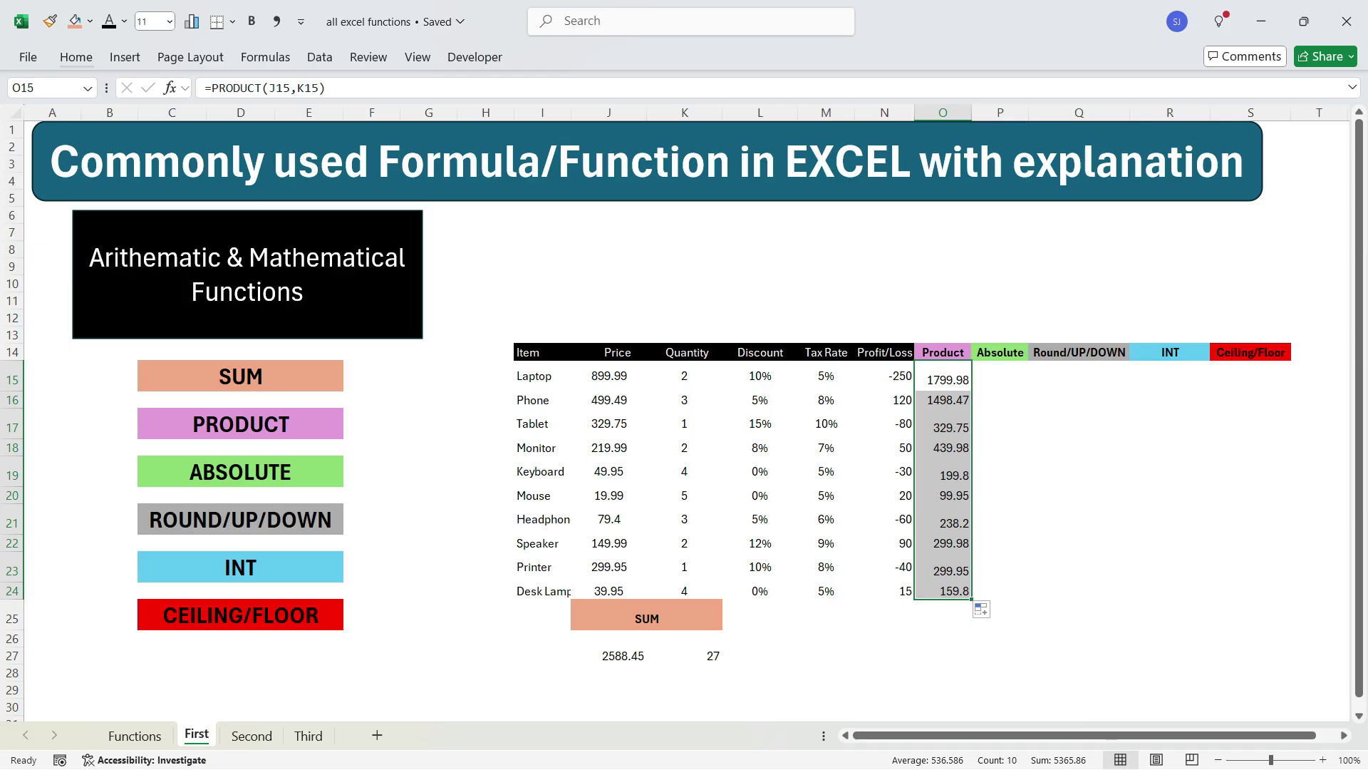
# Total the Product column O15:O24 with a SUM formula in cell O25.
pyautogui.click(943, 616)
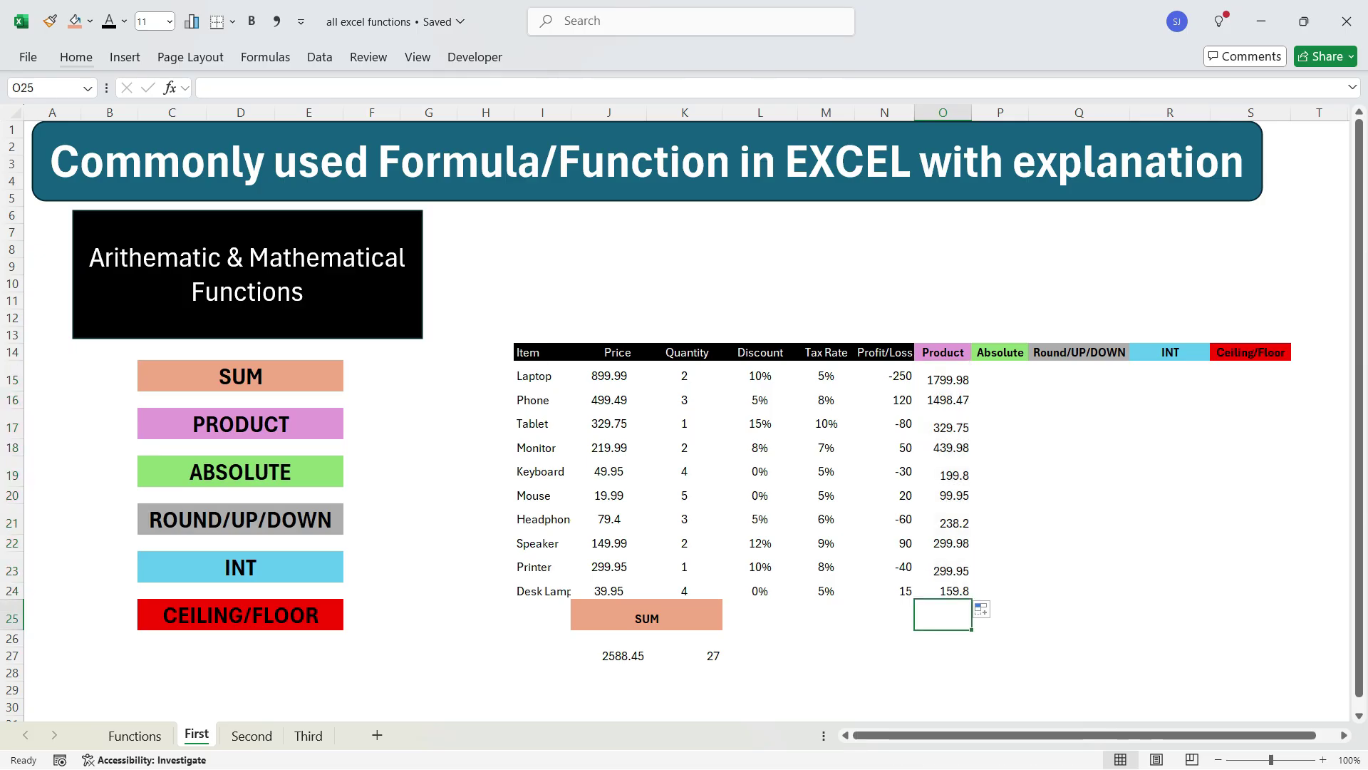
pyautogui.write('=sum')
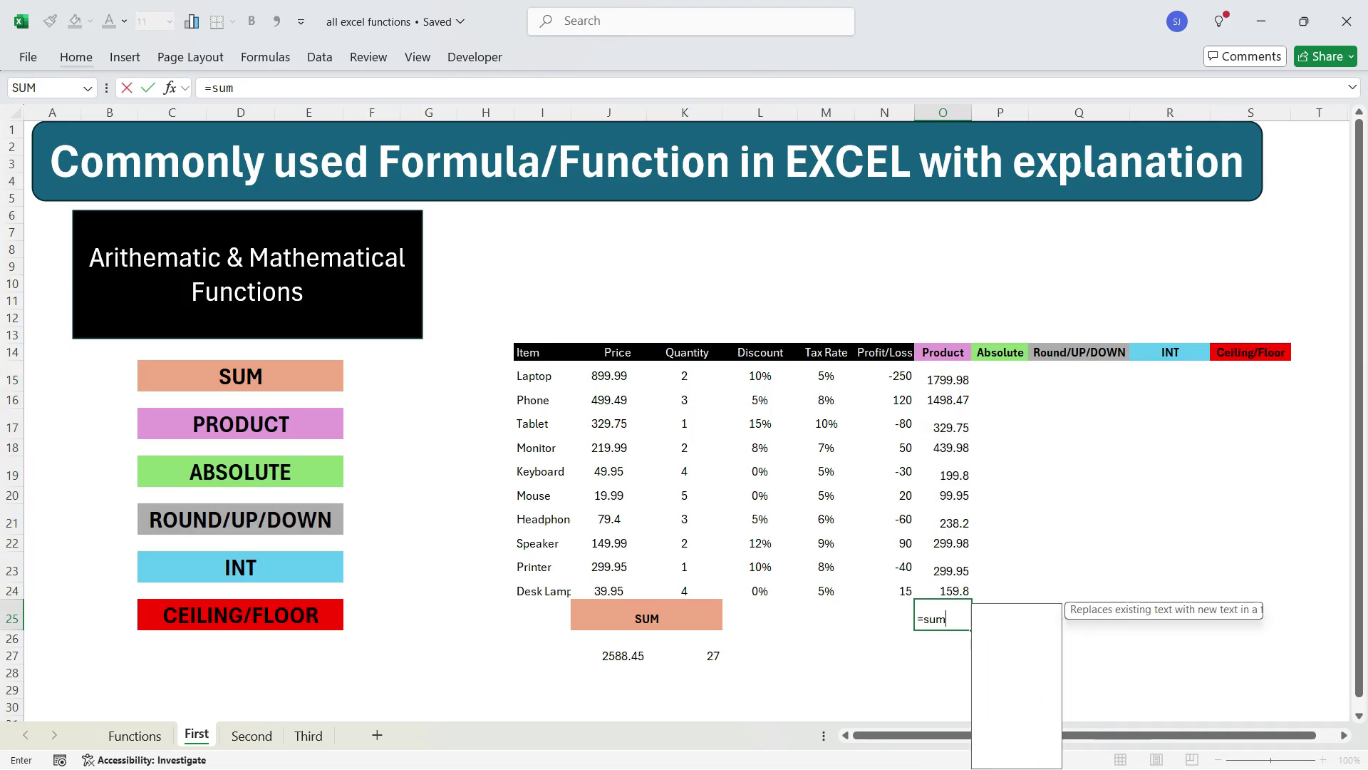
pyautogui.press('Tab')
pyautogui.moveTo(948, 378); pyautogui.dragTo(948, 590)
pyautogui.press('Return')
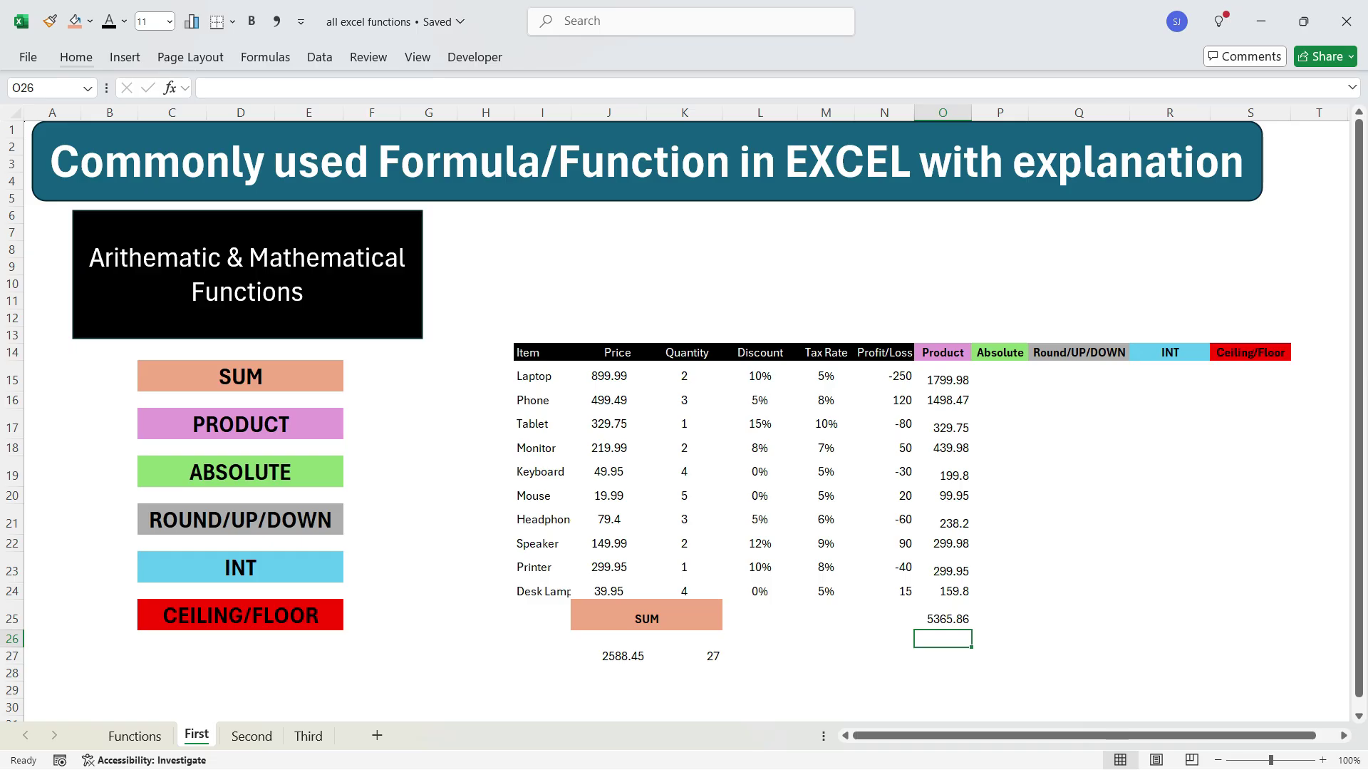
# Enter =ABS(N15) in P15 for the absolute profit/loss and fill the formula down to P24.
pyautogui.click(999, 376)
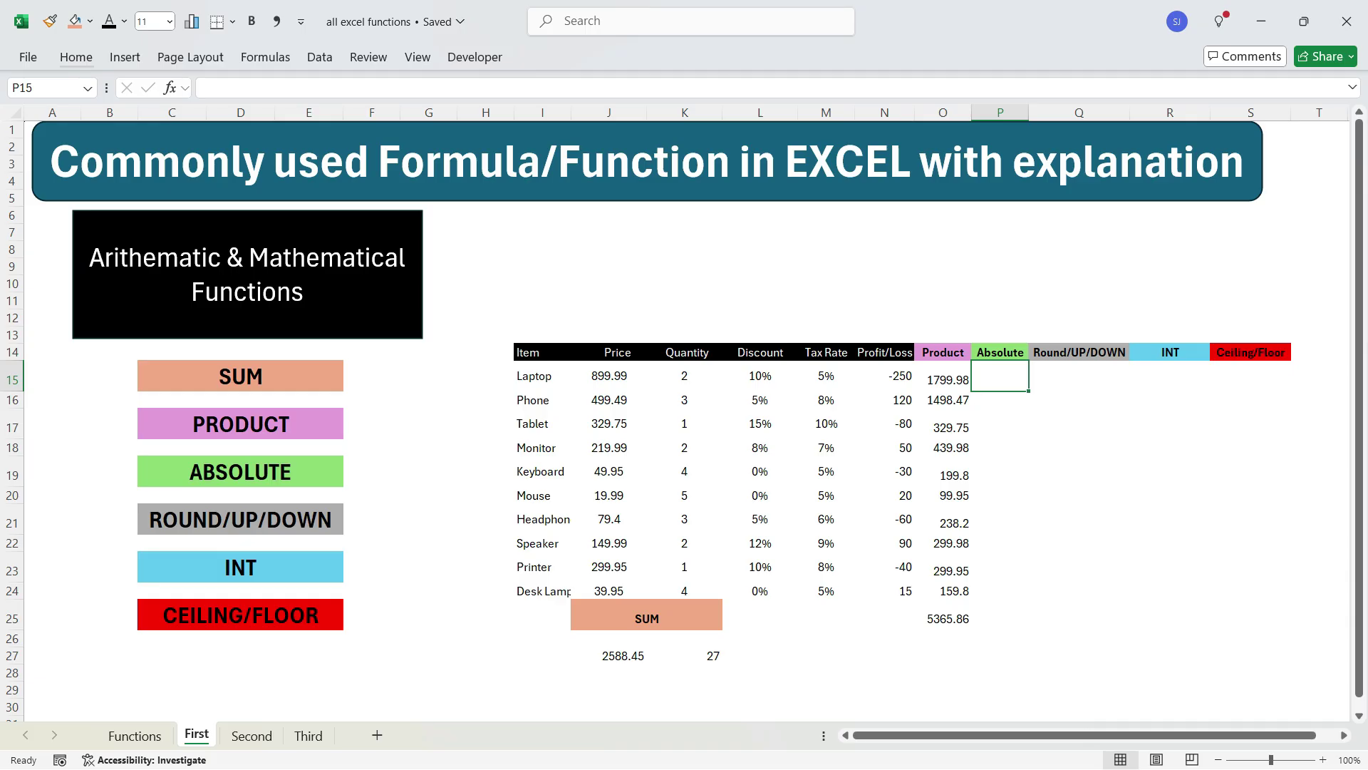
pyautogui.write('=abs')
pyautogui.press('Tab')
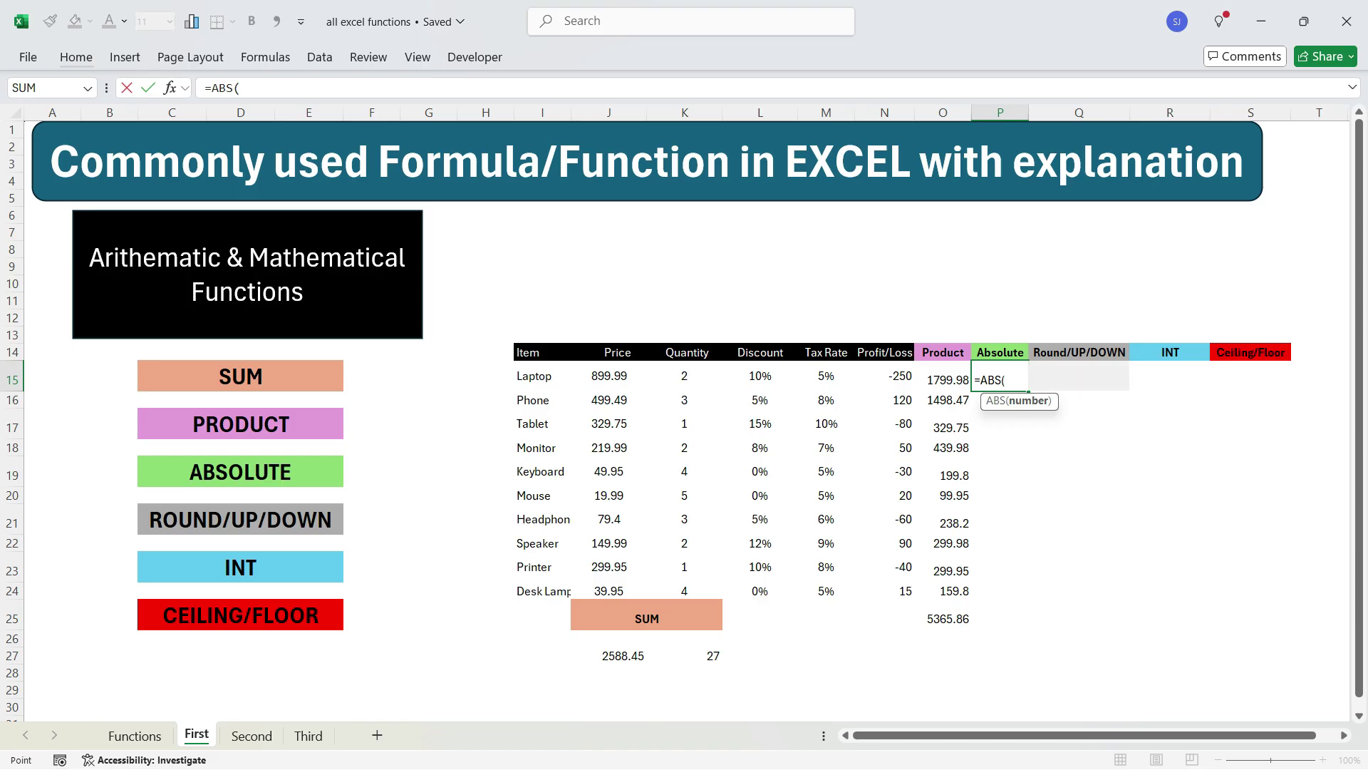
pyautogui.click(884, 376)
pyautogui.press('Return')
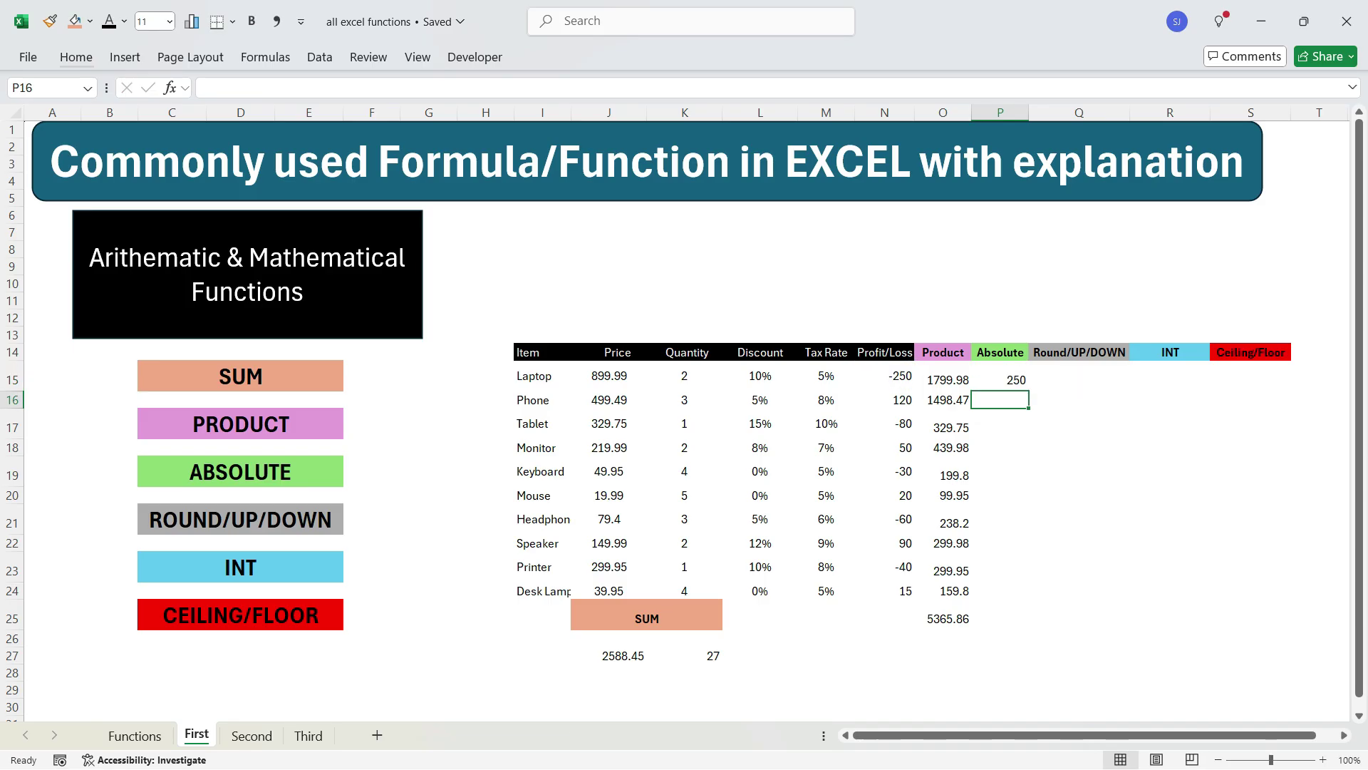
pyautogui.click(1000, 376)
pyautogui.moveTo(1028, 392); pyautogui.dragTo(1029, 598)
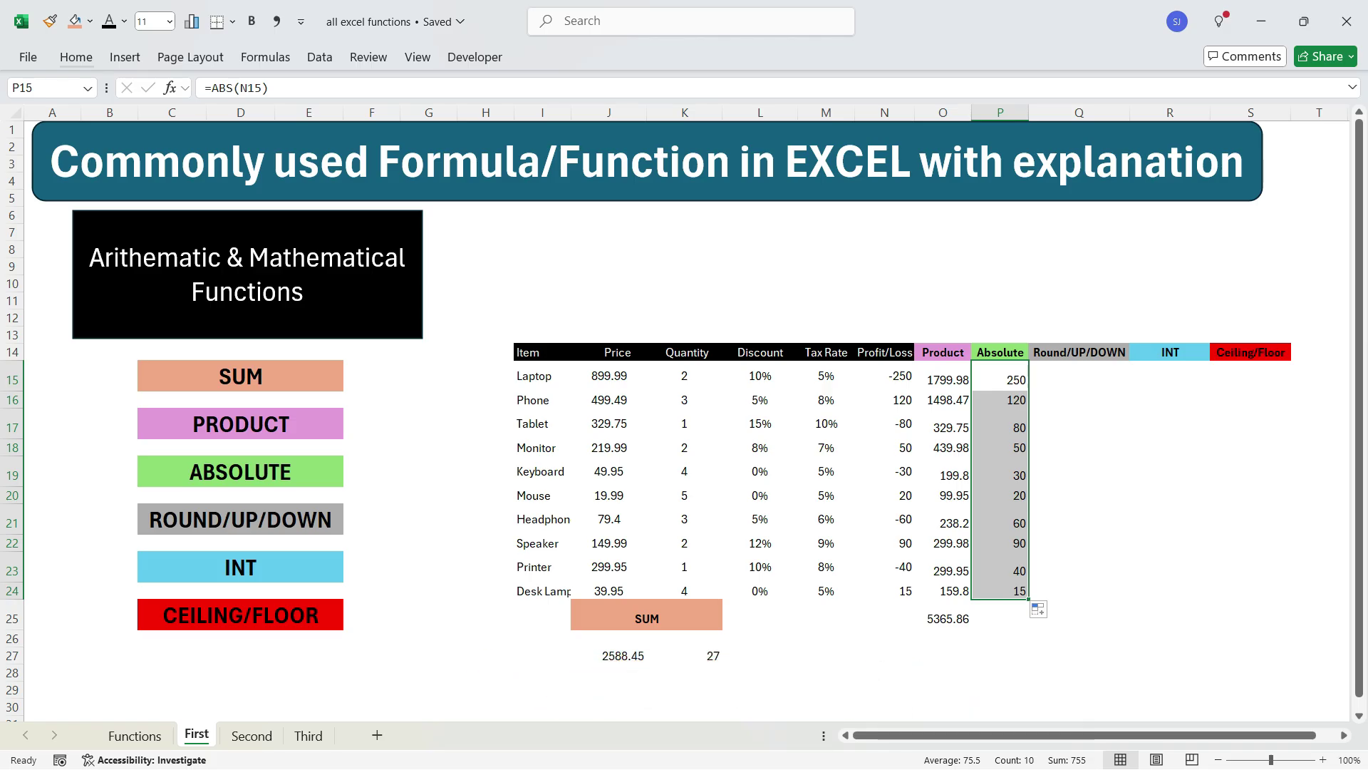
# Round the laptop price to zero decimals by entering =ROUND(J15,0) in cell Q15.
pyautogui.click(1079, 376)
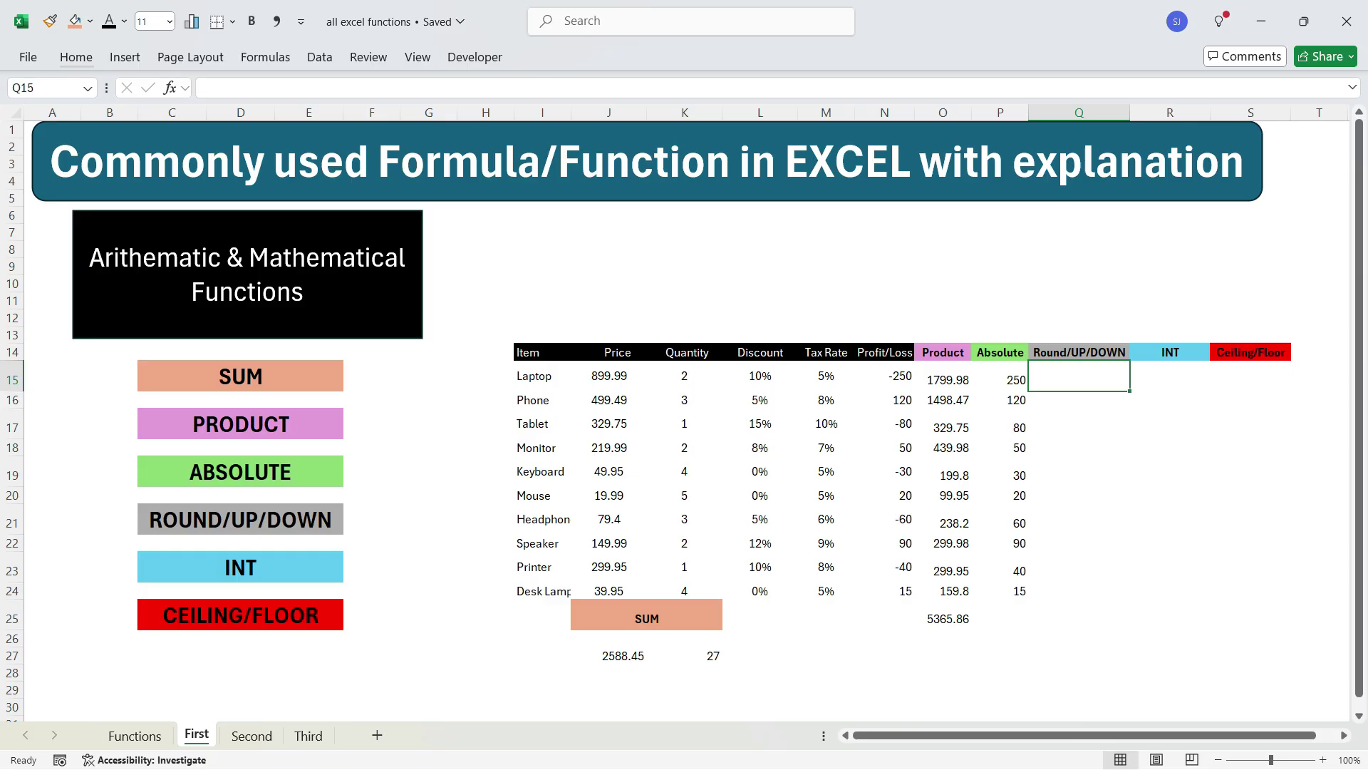
pyautogui.write('=roun')
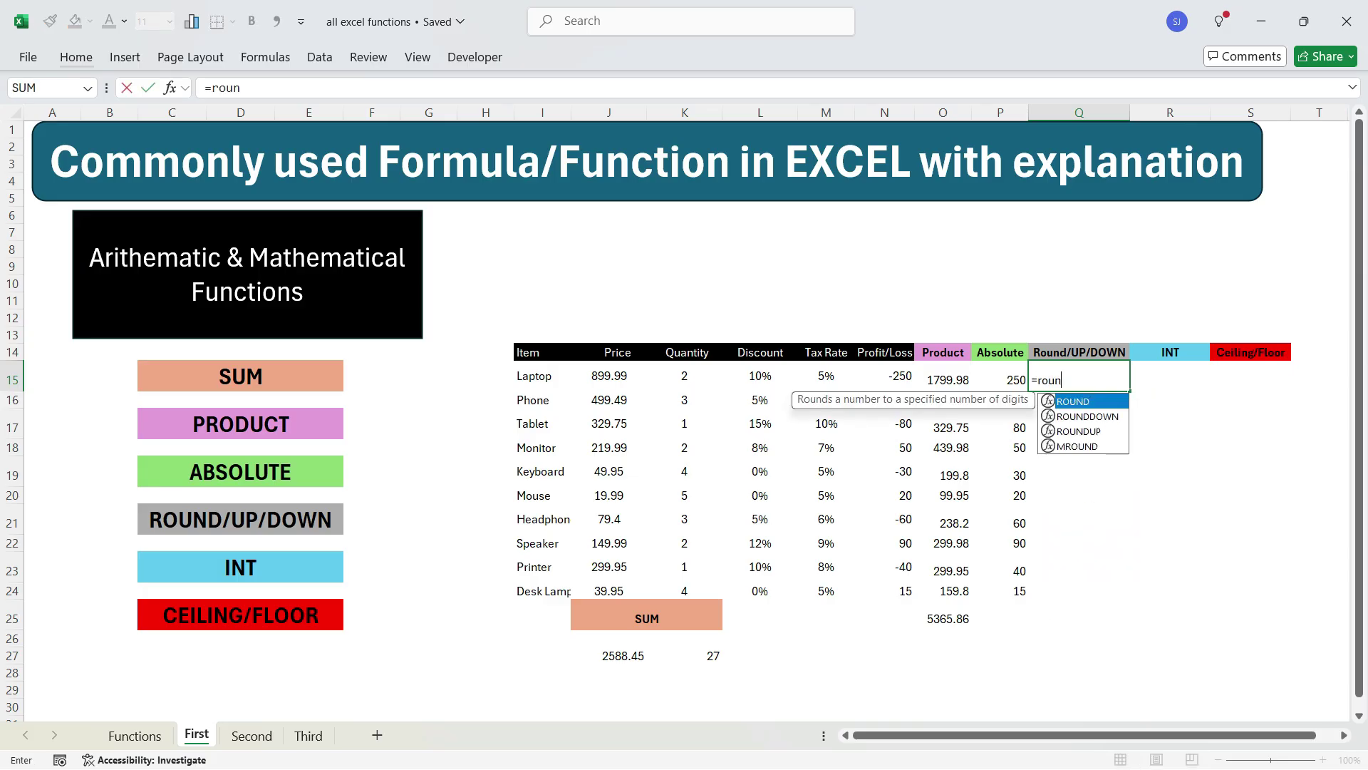
pyautogui.press('Tab')
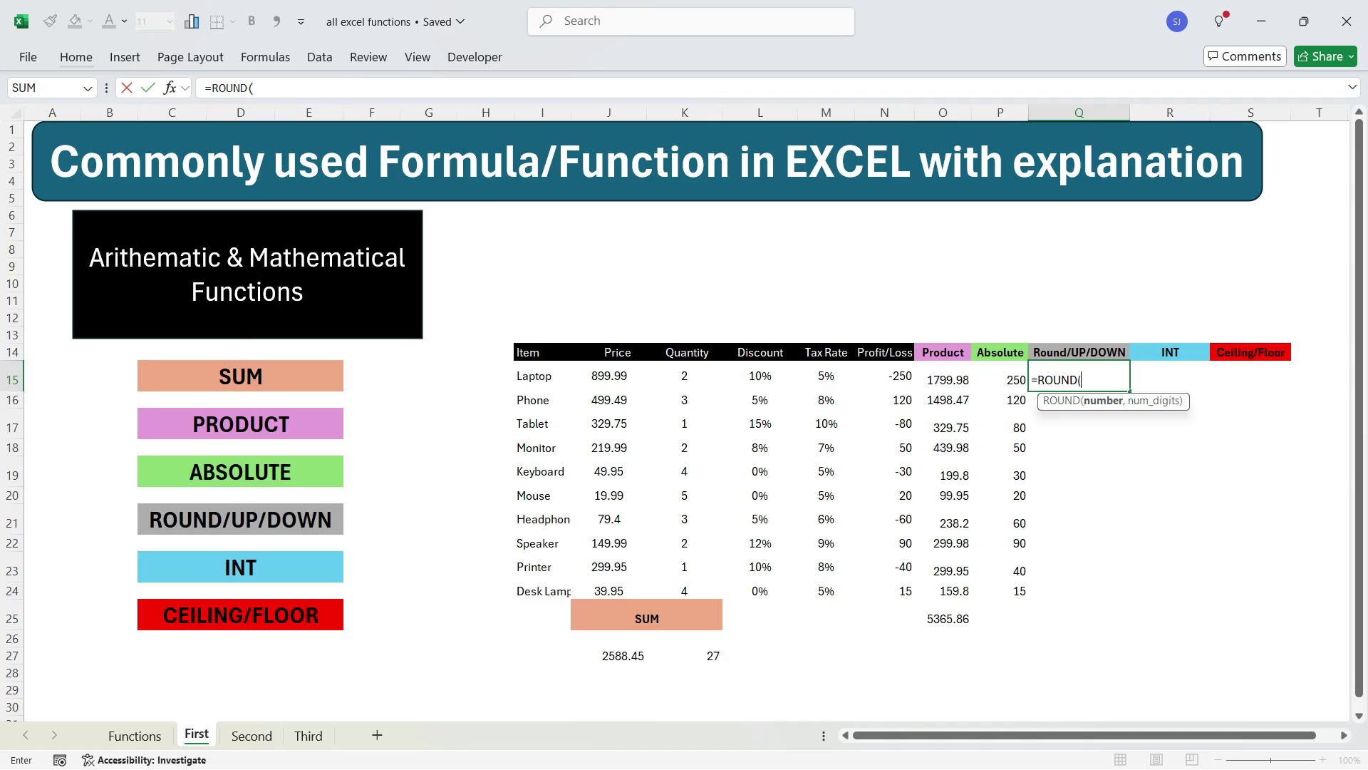
pyautogui.click(609, 375)
pyautogui.write(',,')
pyautogui.write('0')
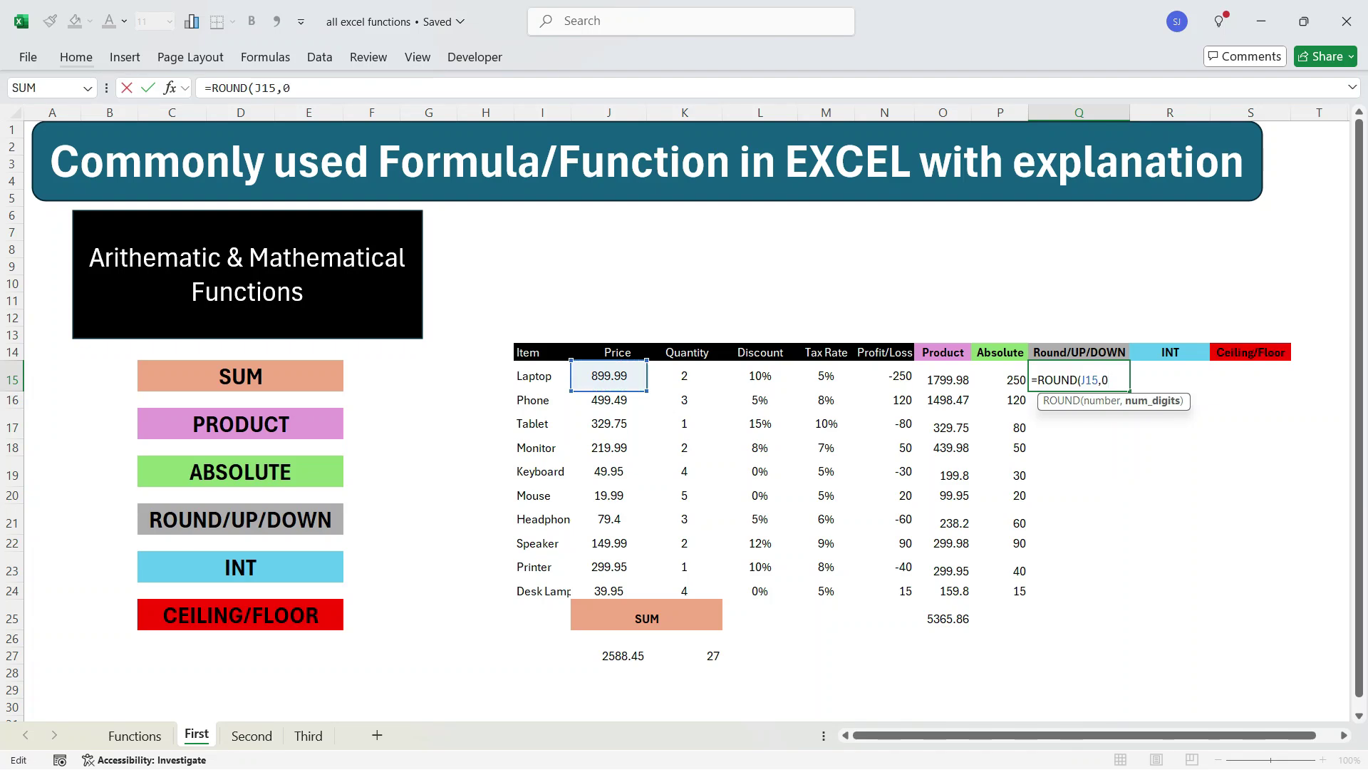
pyautogui.press('Return')
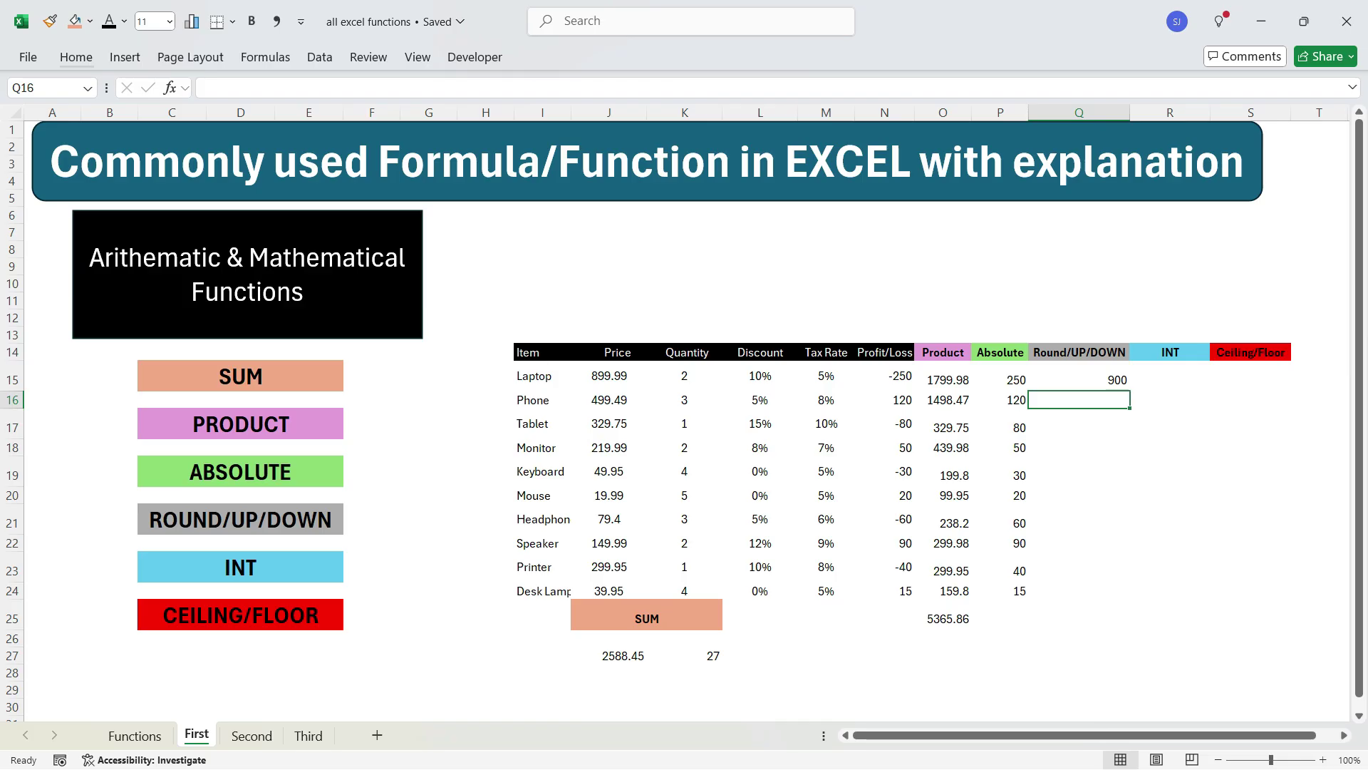
# Change the number of digits in the ROUND formula in Q15 to 2.
pyautogui.doubleClick(1106, 380)
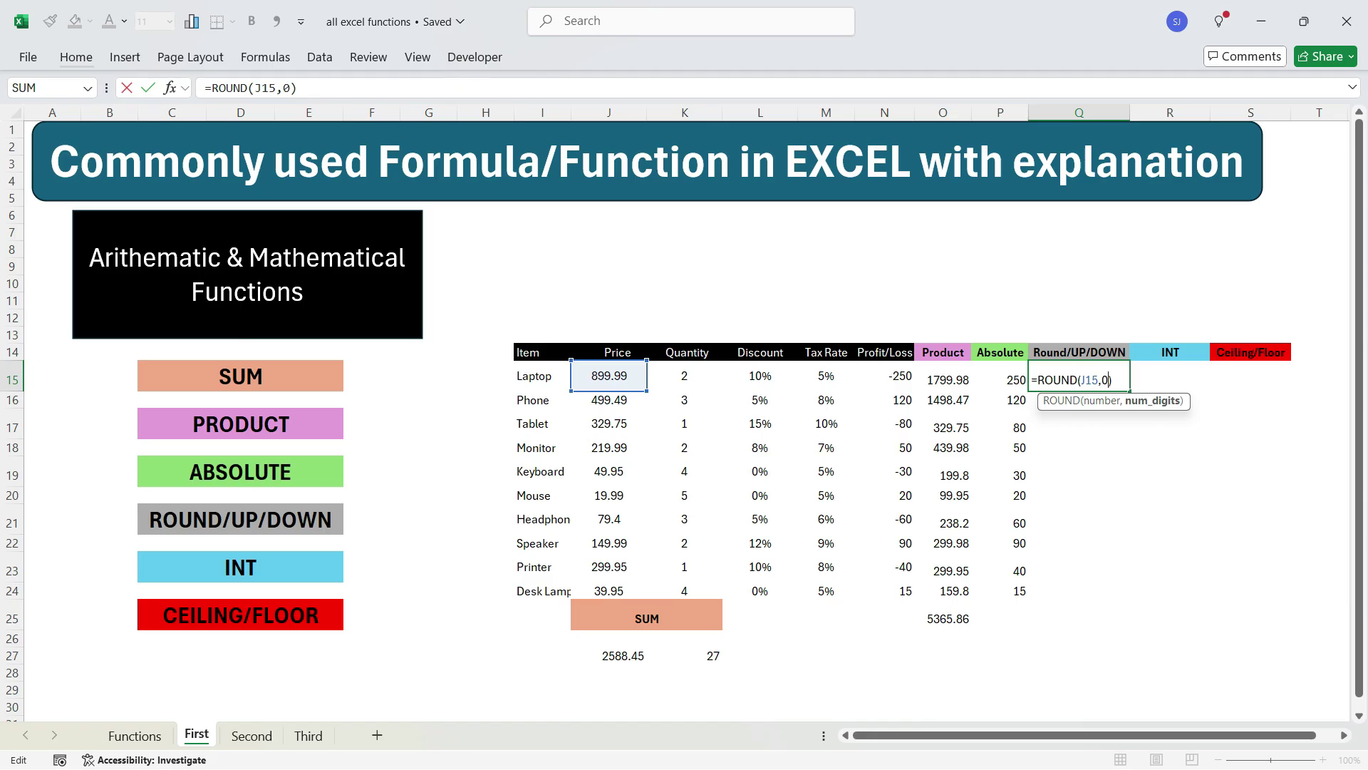
pyautogui.press('BackSpace')
pyautogui.write('2')
pyautogui.press('Return')
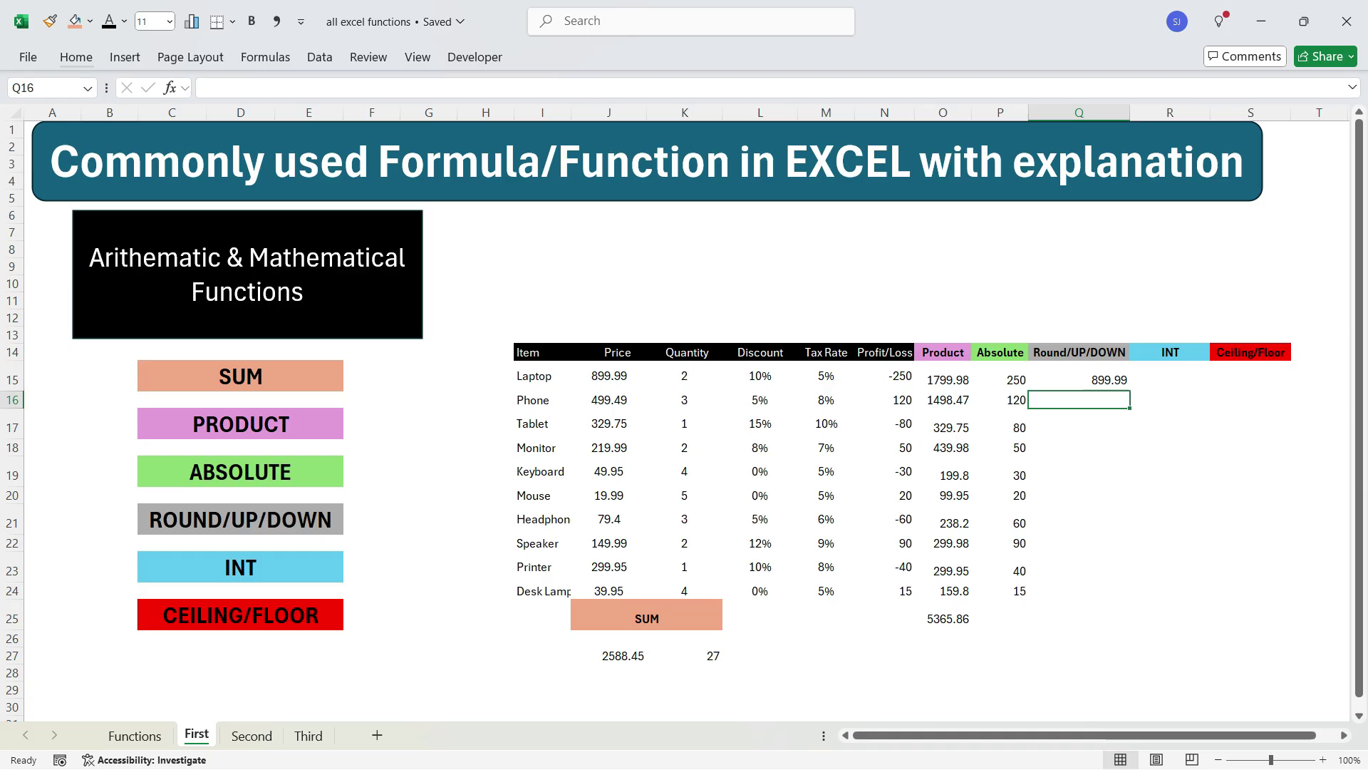
# Set the number of digits in the Q15 ROUND formula to 0 and fill the formula down to Q24.
pyautogui.press('Up')
pyautogui.press('F2')
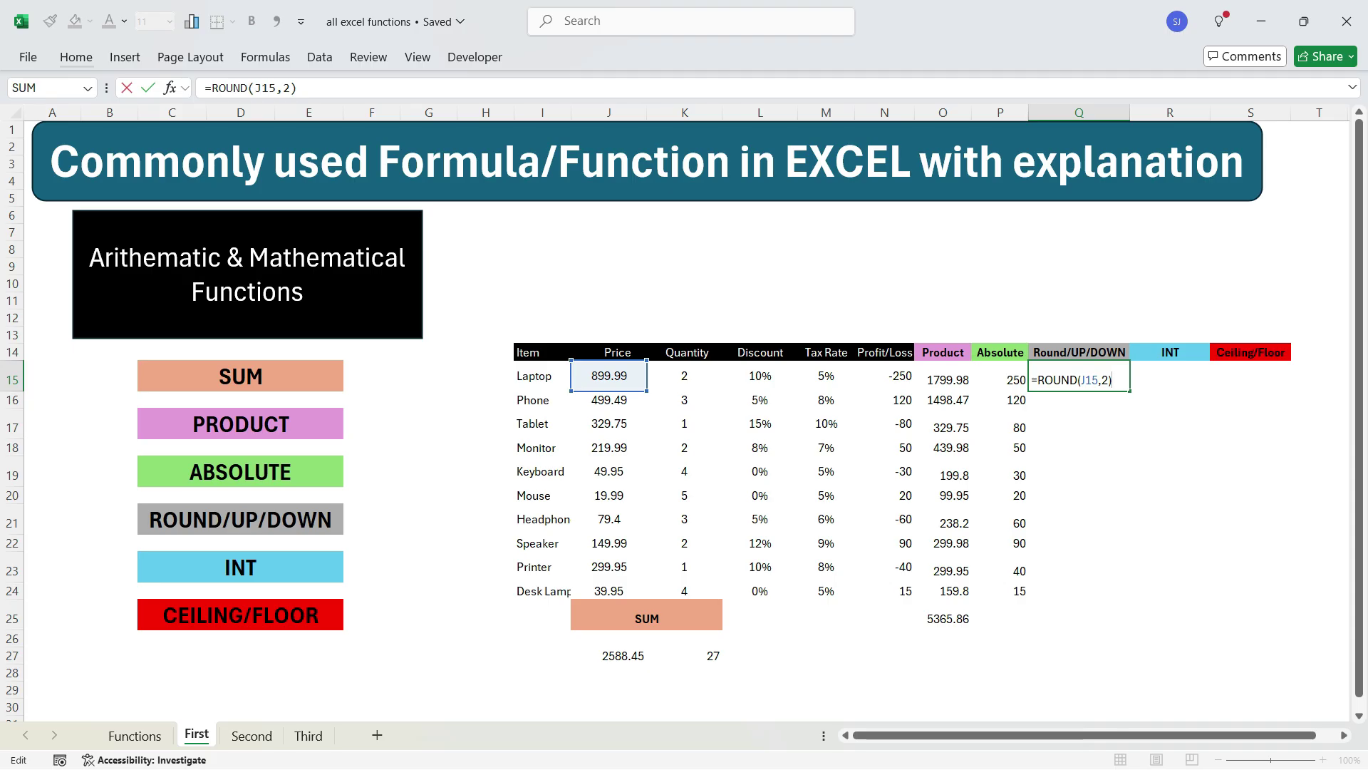
pyautogui.press('Left')
pyautogui.press('BackSpace')
pyautogui.write('0')
pyautogui.press('Return')
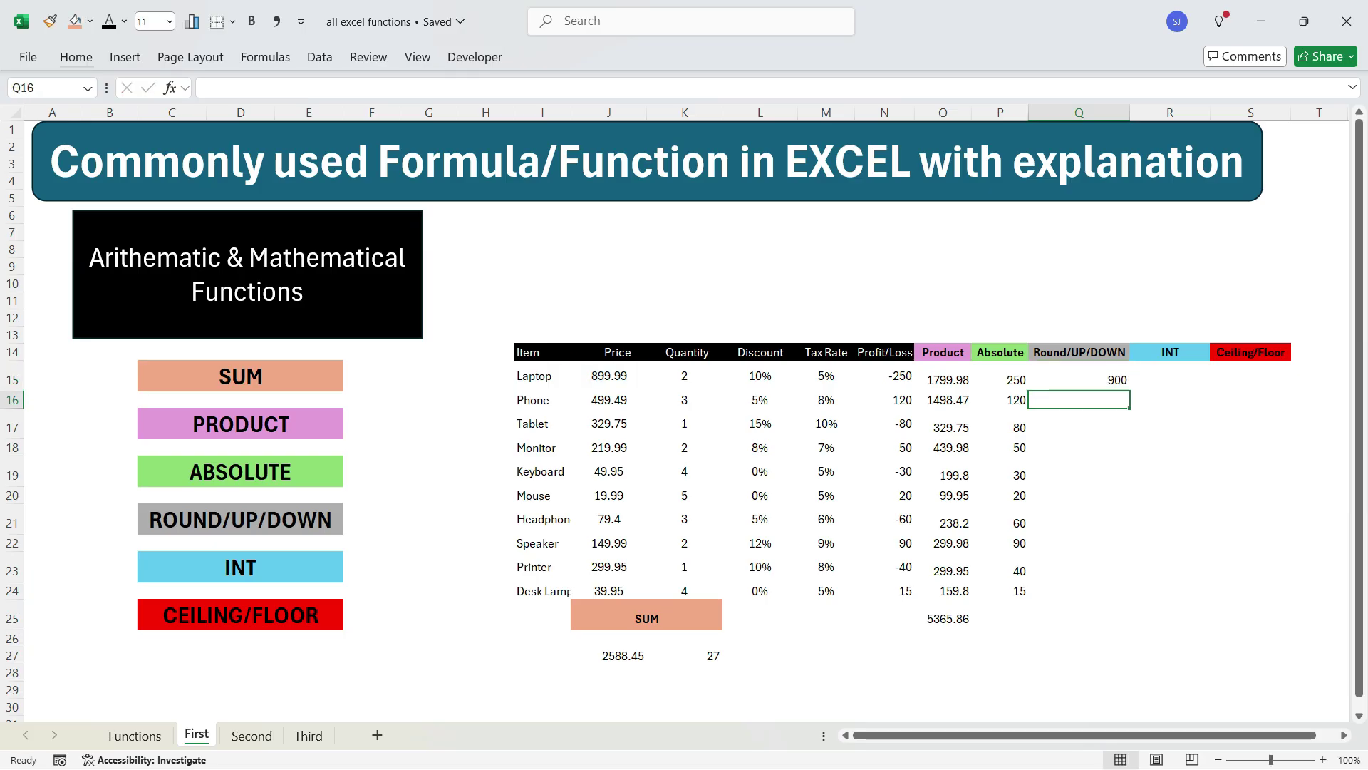
pyautogui.press('Up')
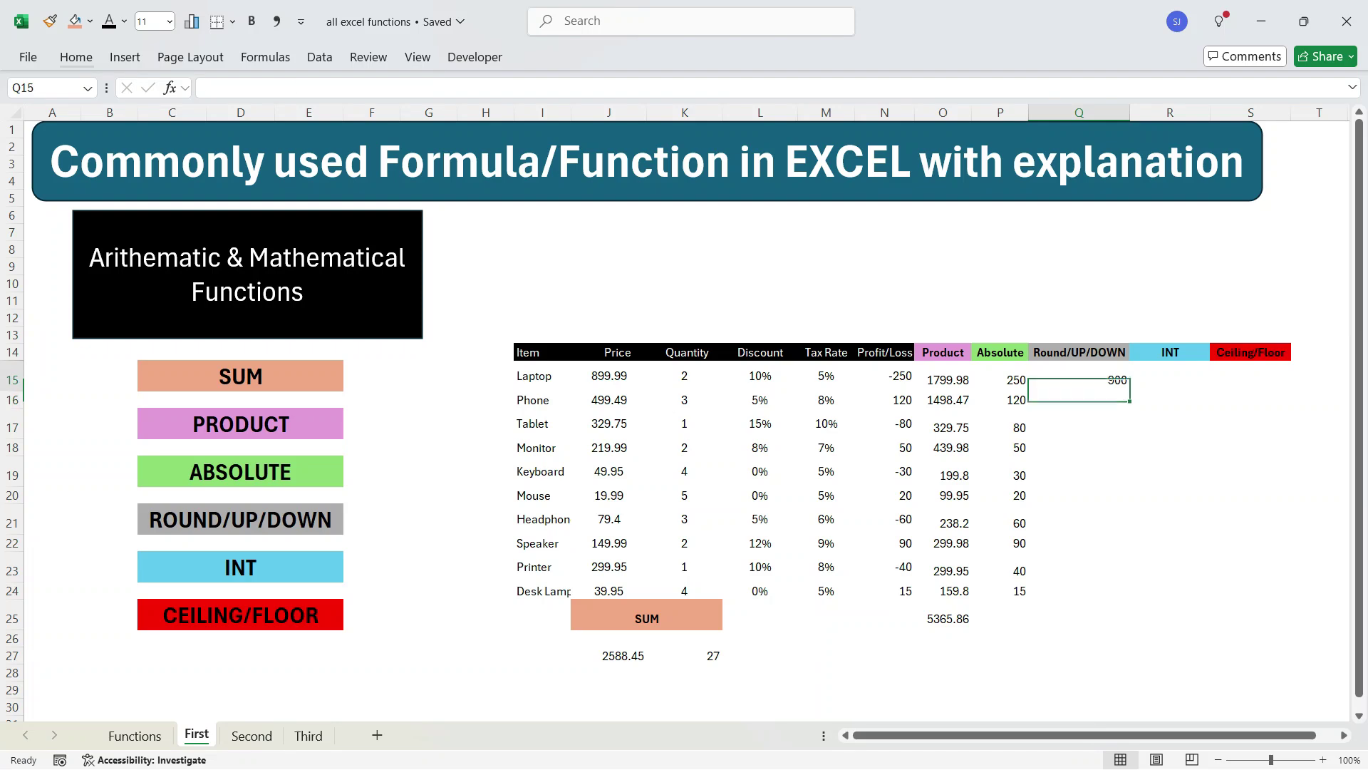
pyautogui.moveTo(1130, 390); pyautogui.dragTo(1112, 597)
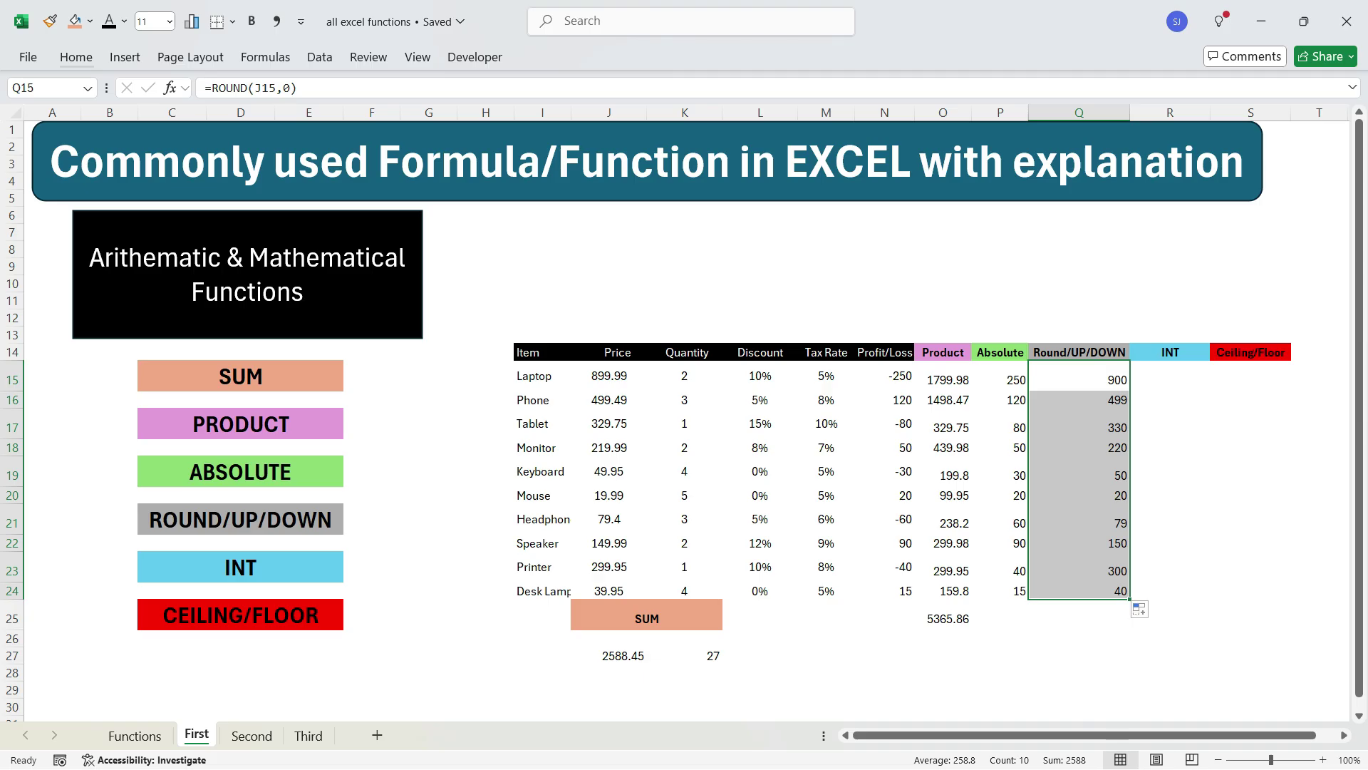
# Replace the formula in Q15 with =ROUNDUP(J15,0) to round the laptop price up to a whole number.
pyautogui.click(1079, 376)
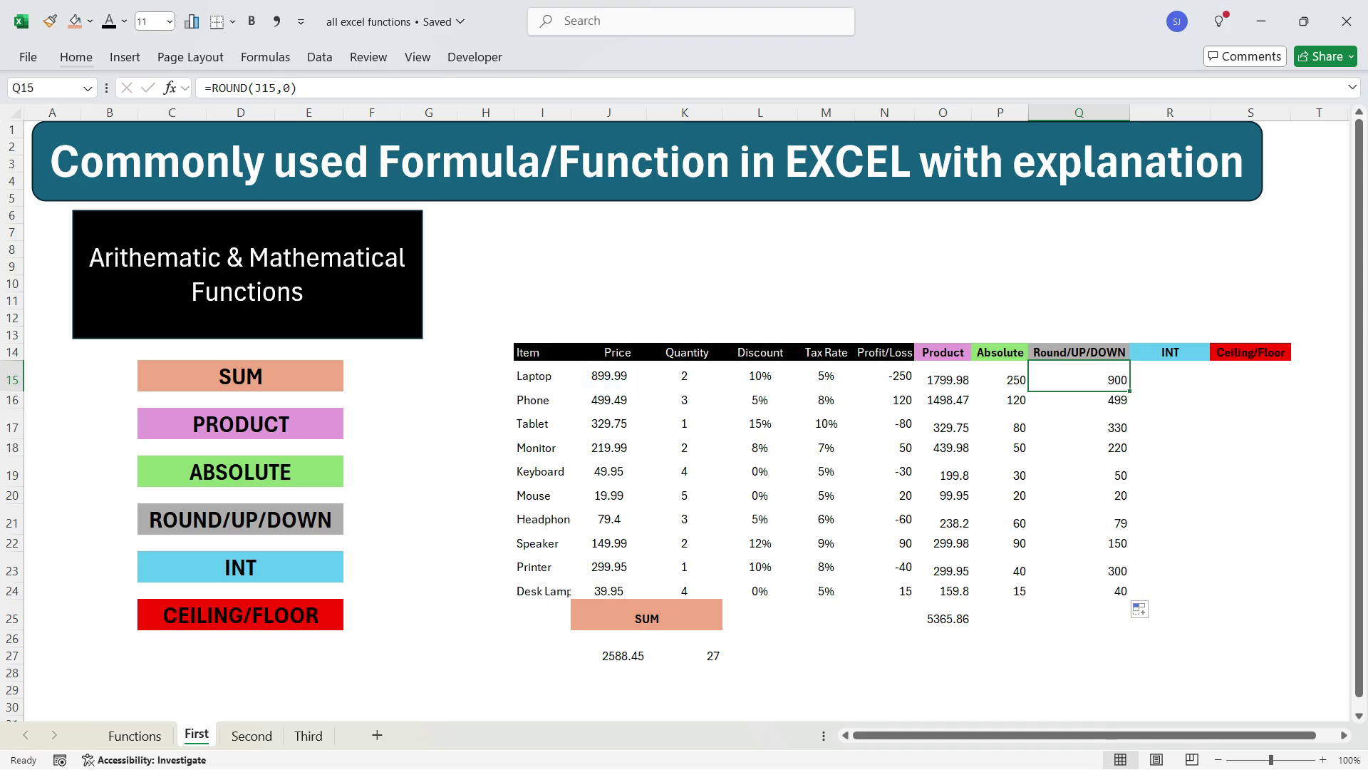
pyautogui.write('=roun')
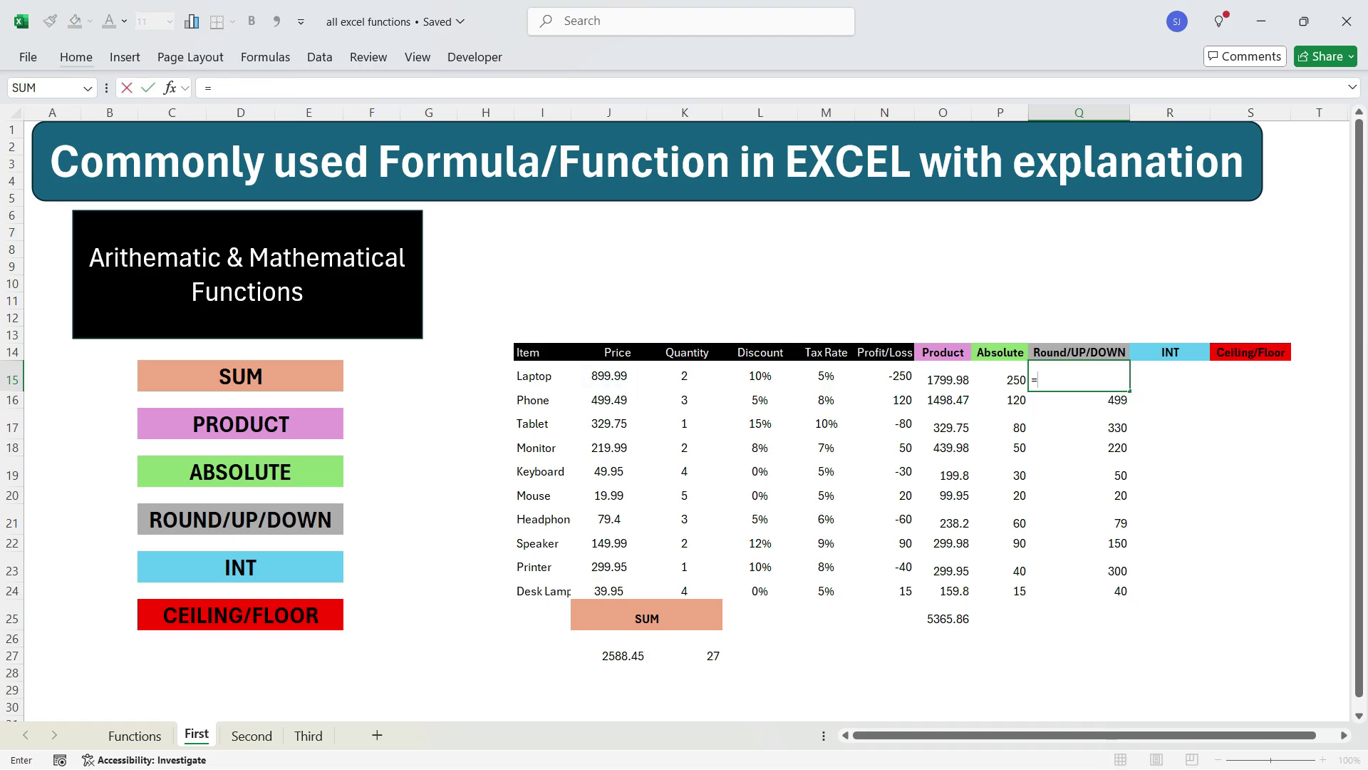
pyautogui.press('Down')
pyautogui.press('Down')
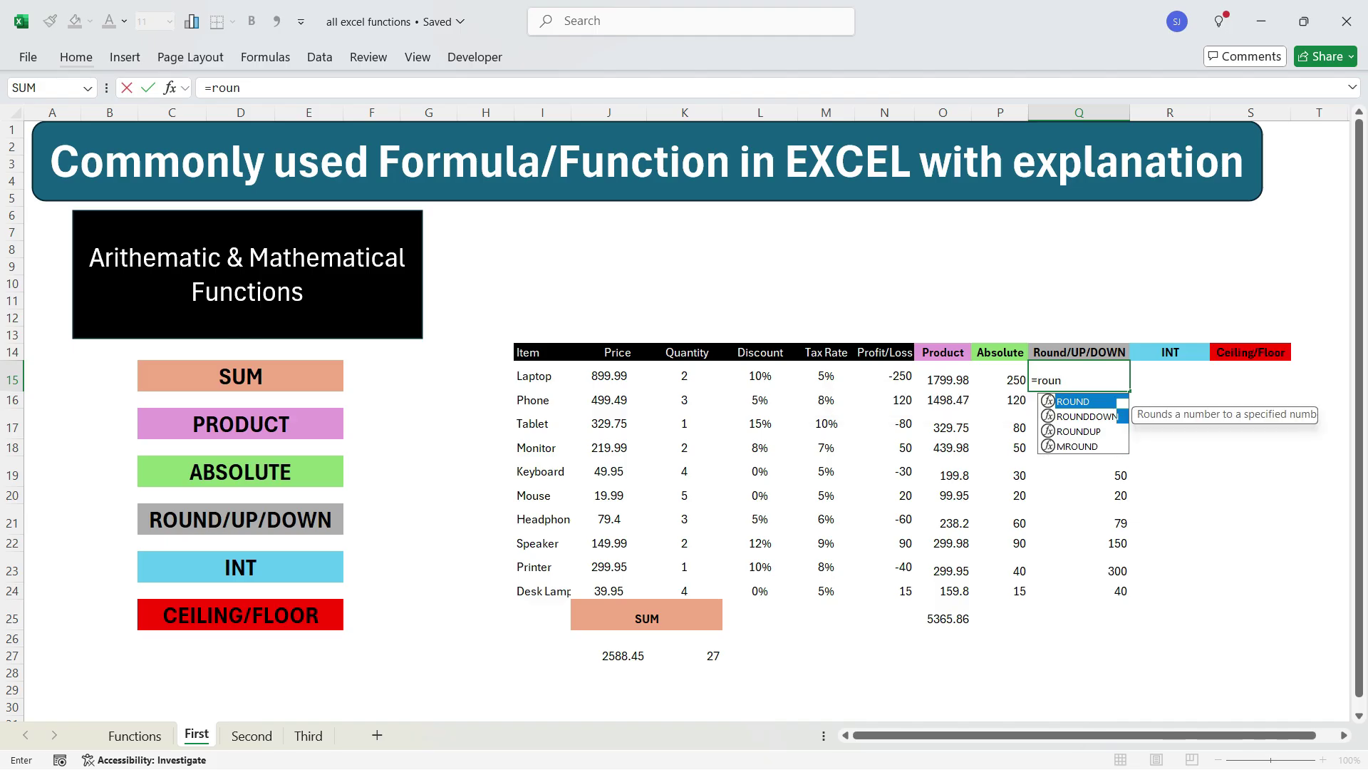
pyautogui.press('Tab')
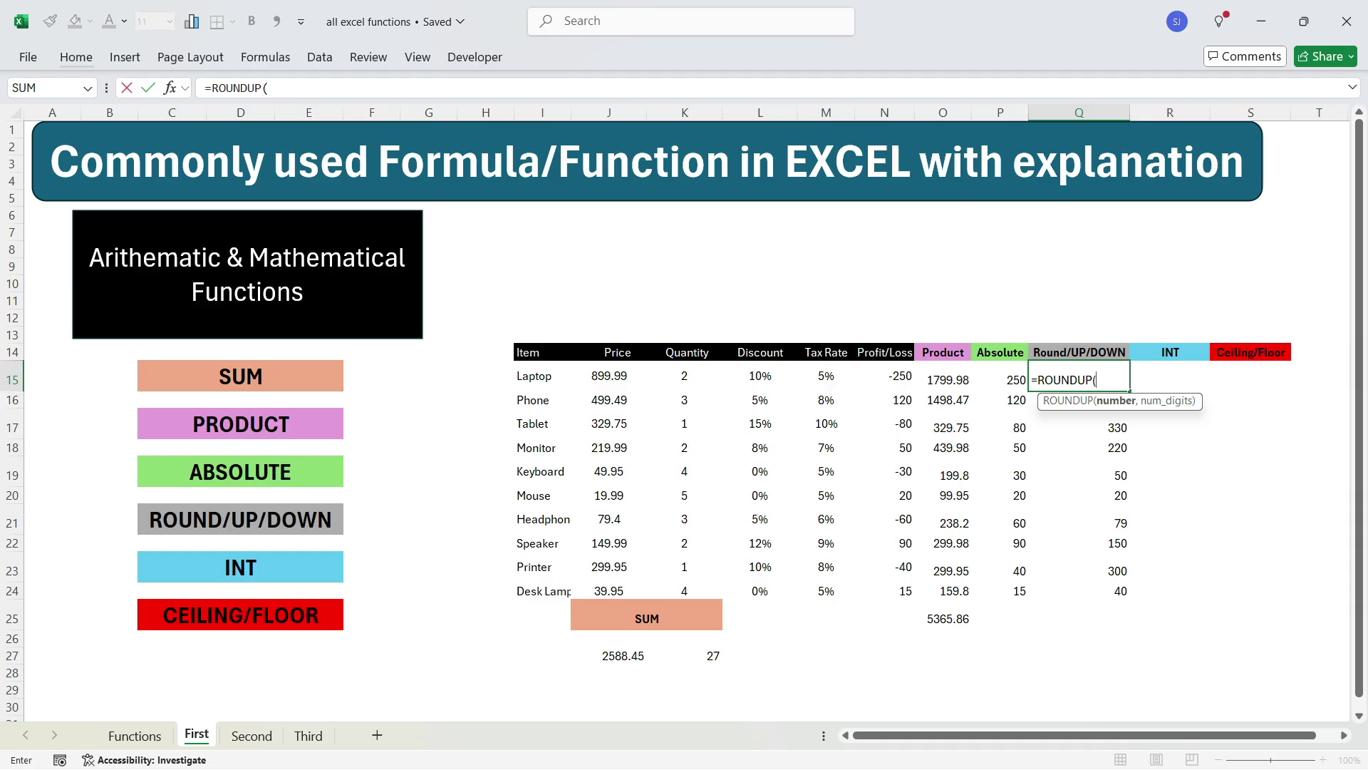
pyautogui.click(609, 377)
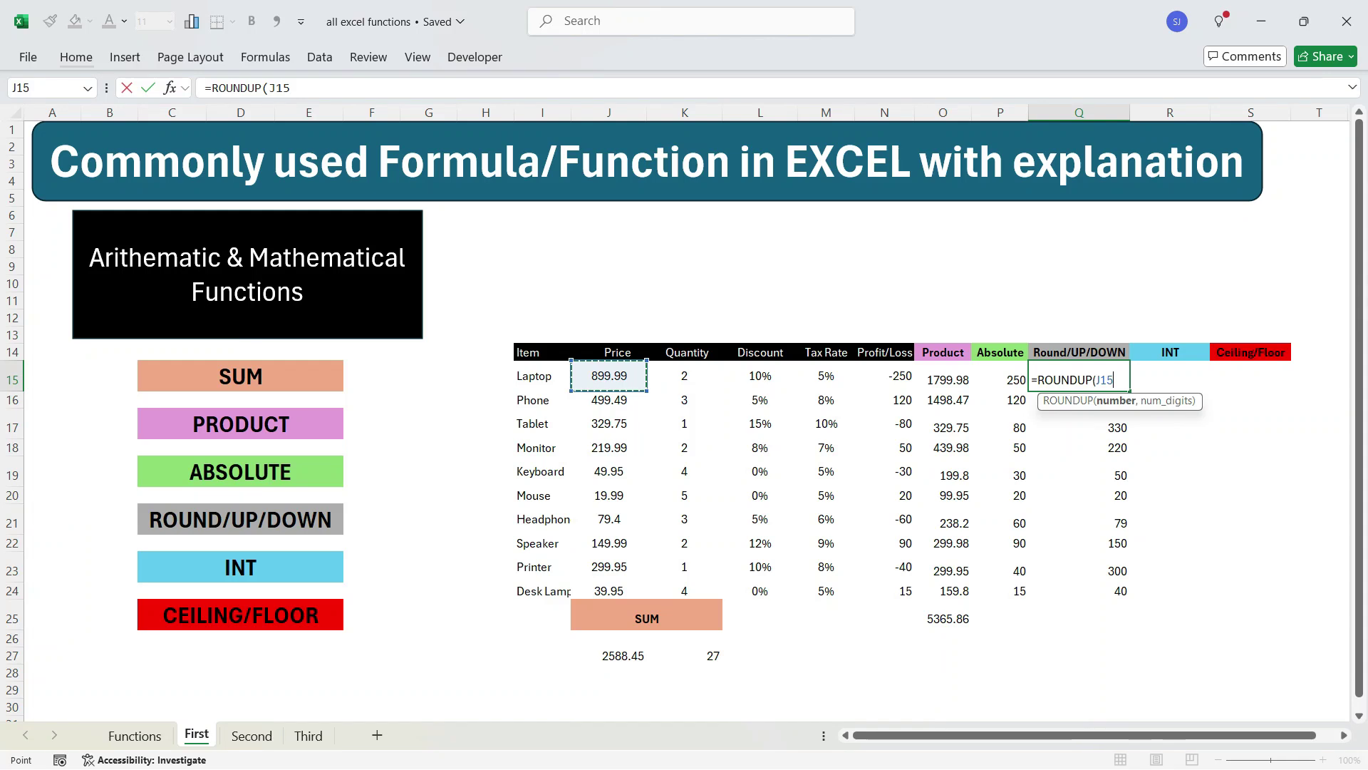
pyautogui.write(',0')
pyautogui.press('Return')
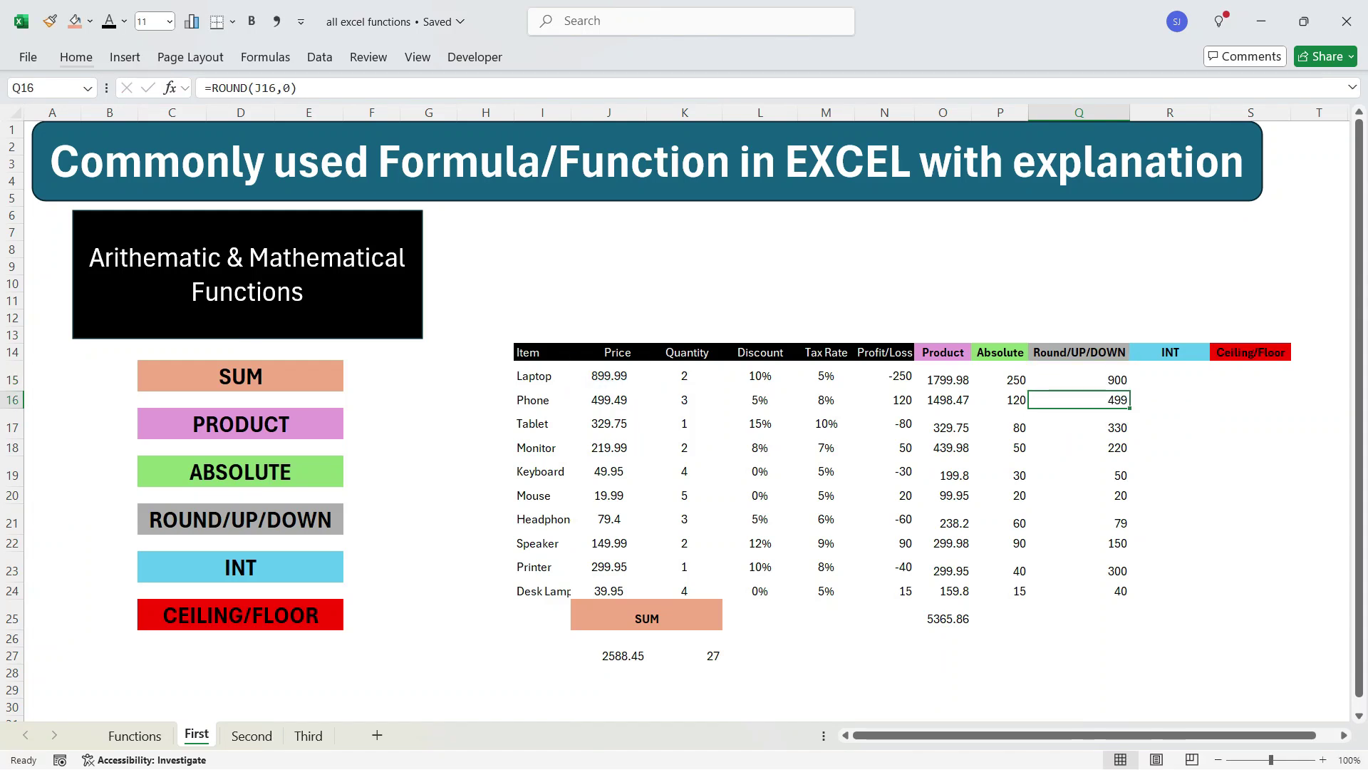
# Fill the ROUNDUP formula from Q15 down to Q24.
pyautogui.click(1079, 376)
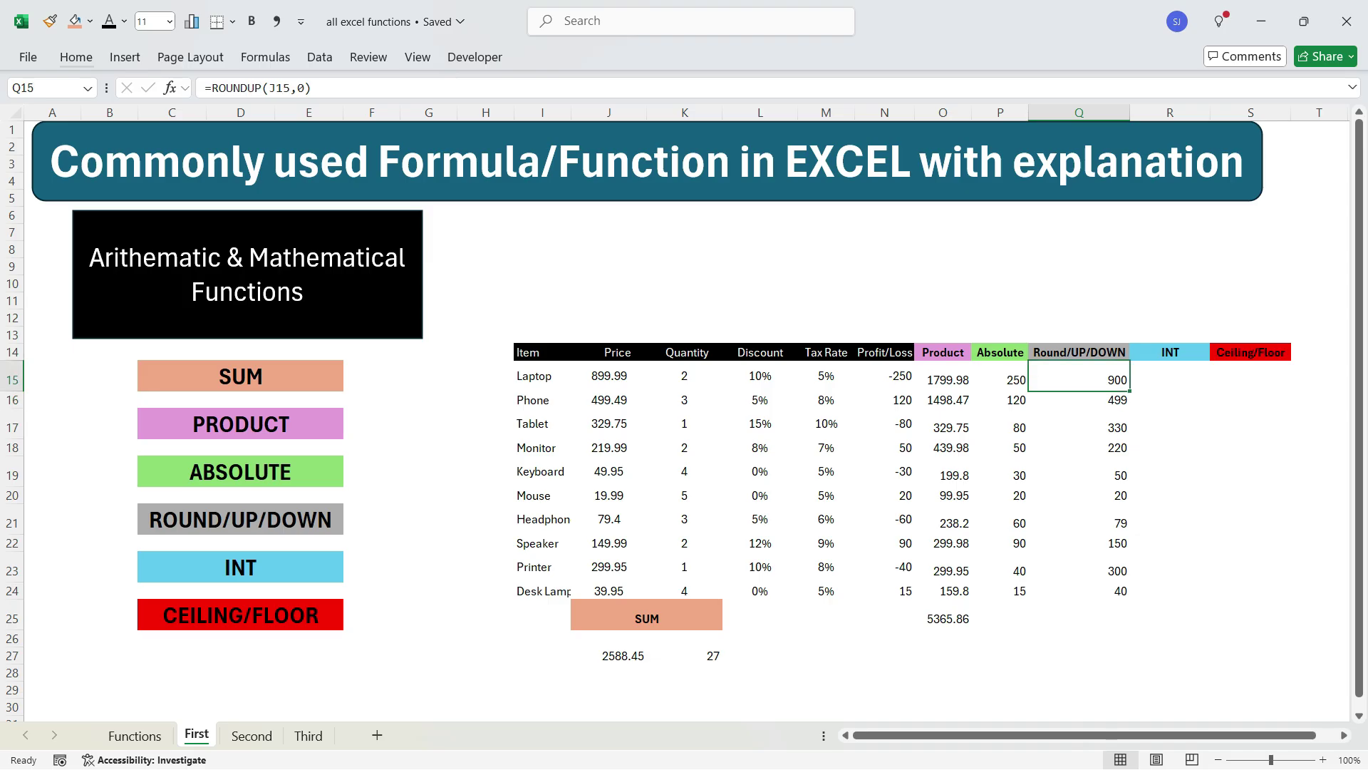
pyautogui.click(1079, 519)
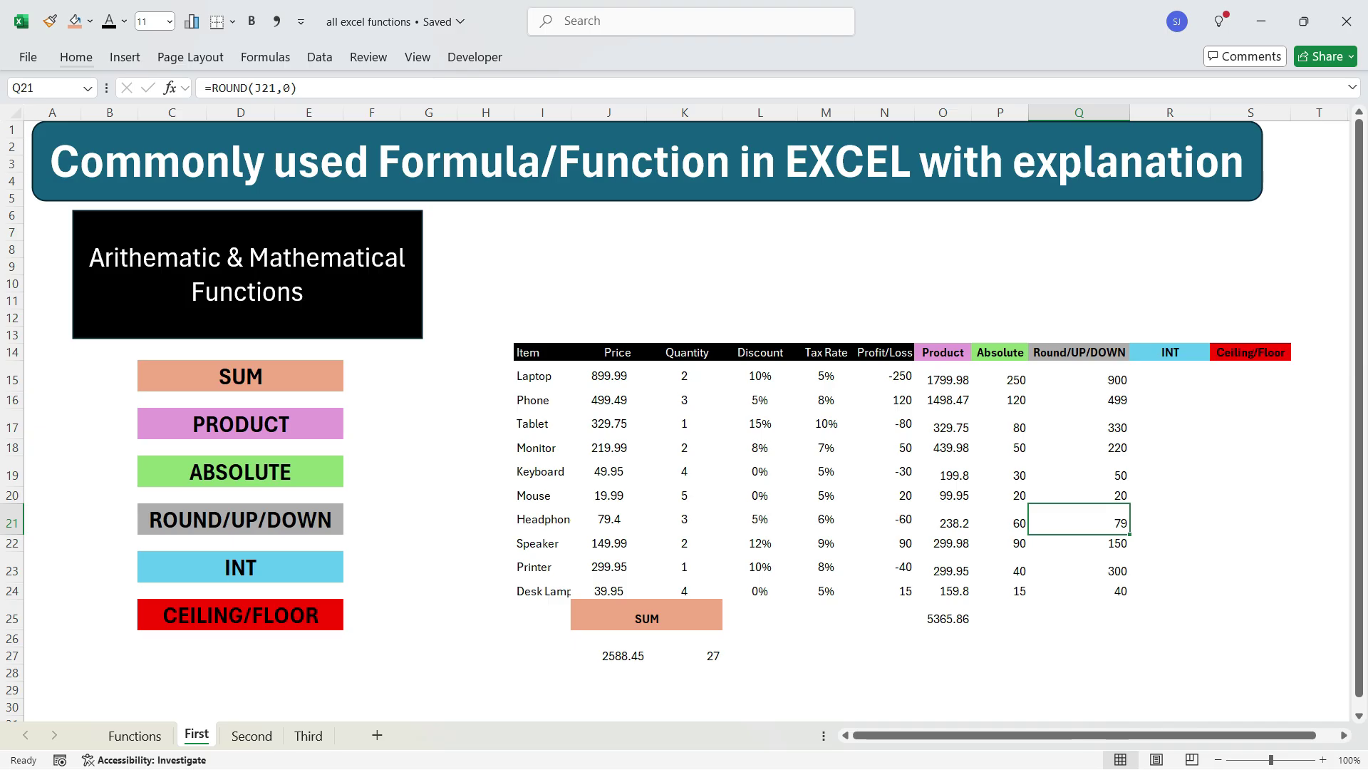
pyautogui.click(1079, 377)
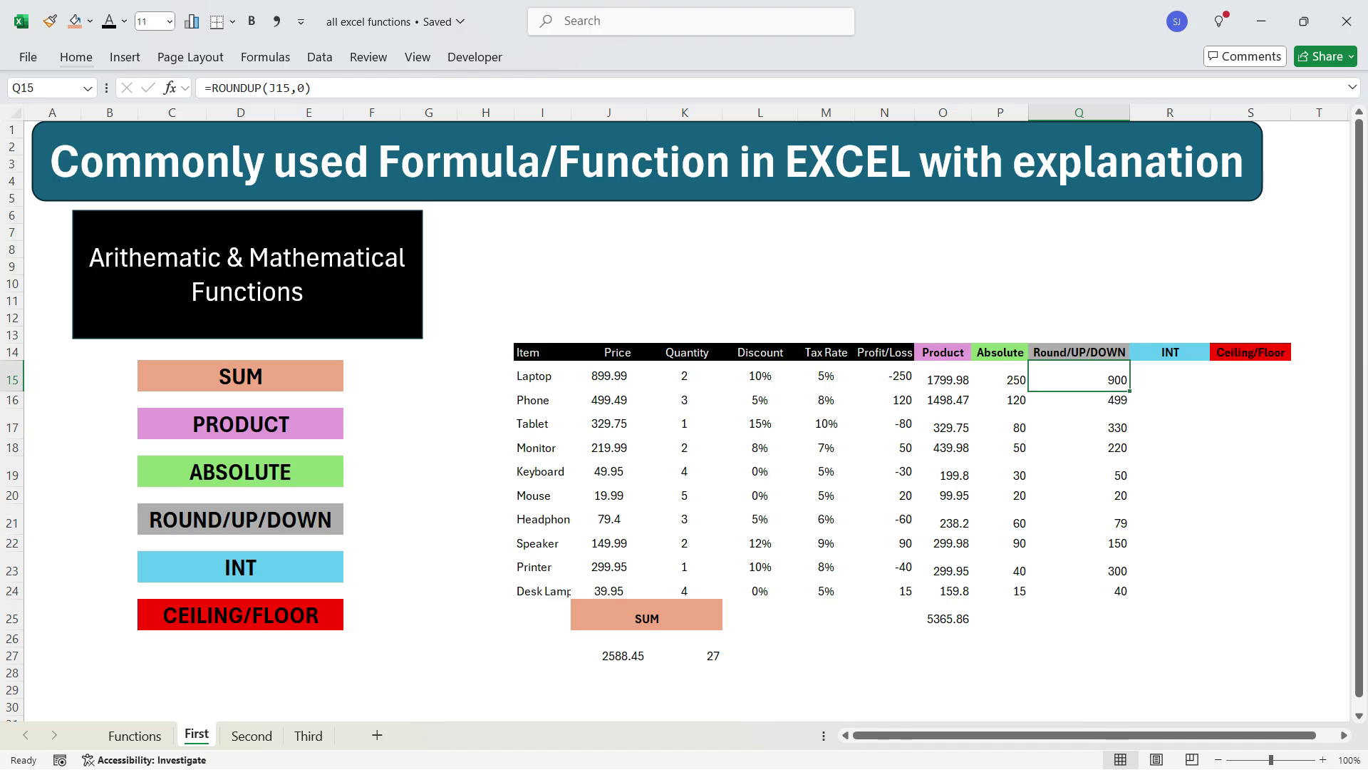
pyautogui.moveTo(1130, 392); pyautogui.dragTo(1130, 599)
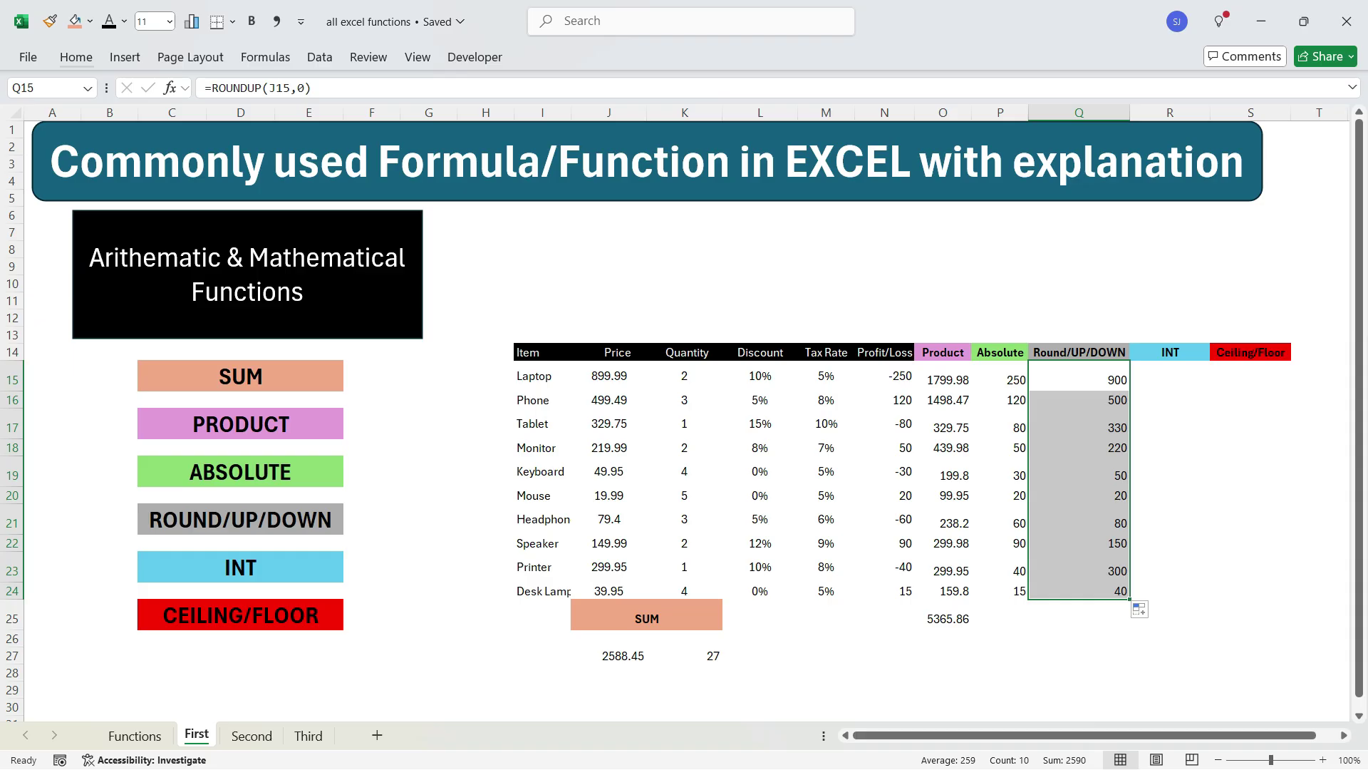
# Replace the formula in Q15 with =ROUNDDOWN(J15,0) and fill it down to Q24.
pyautogui.doubleClick(1116, 378)
pyautogui.press('Escape')
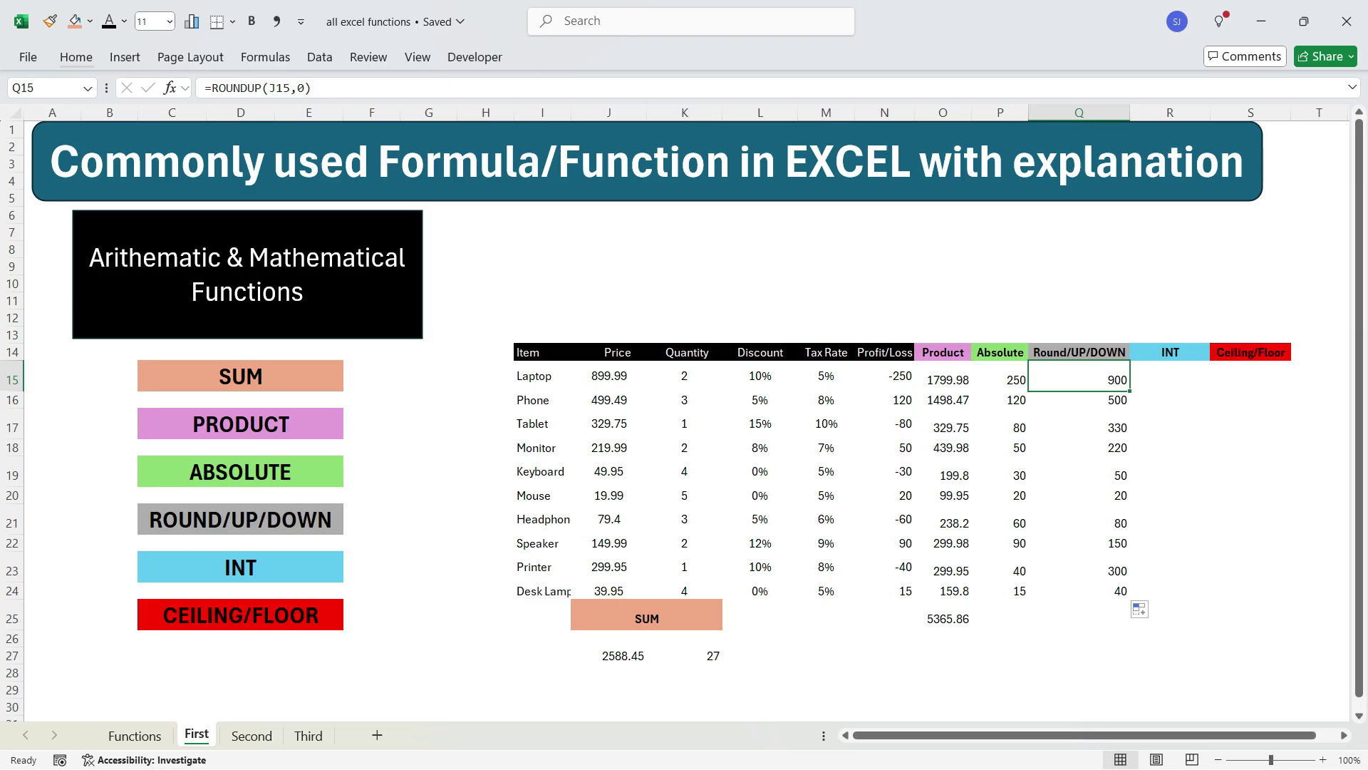
pyautogui.write('=roun')
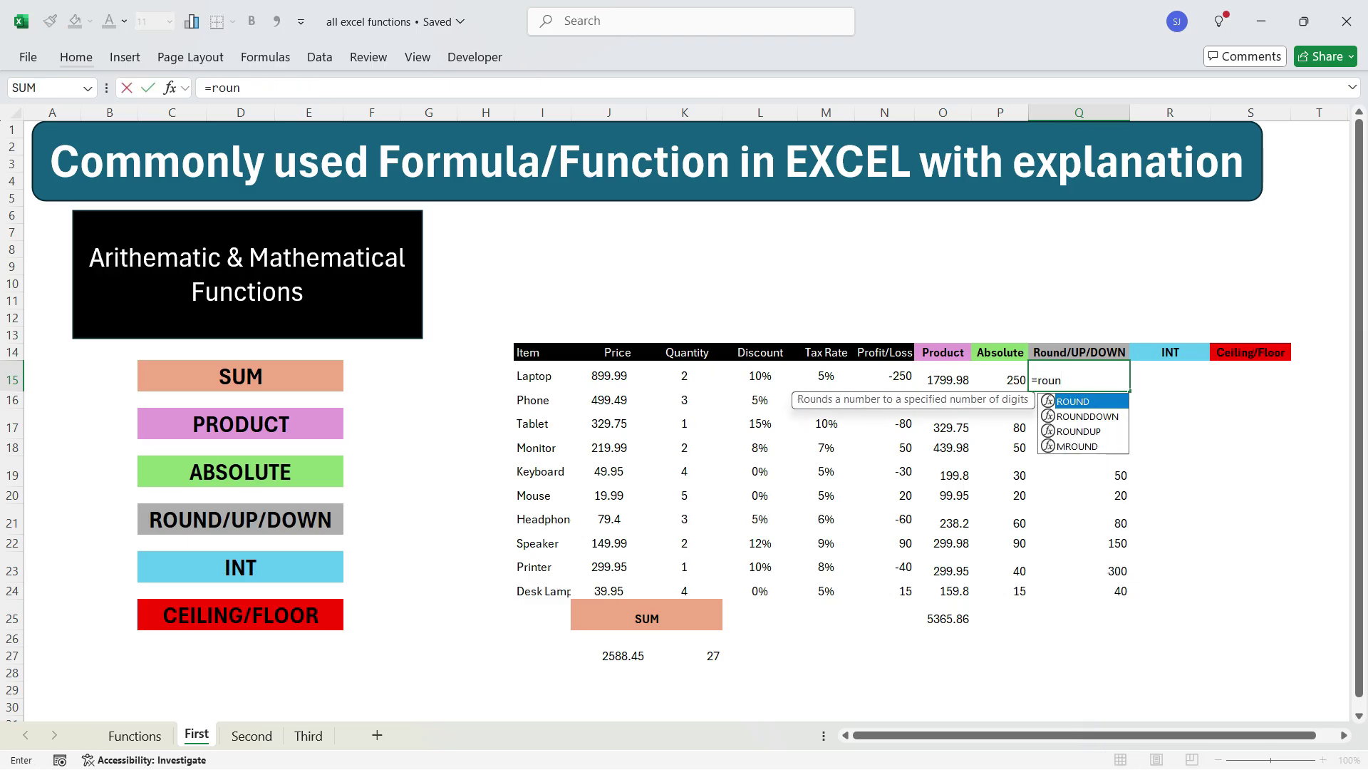
pyautogui.press('Down')
pyautogui.press('Tab')
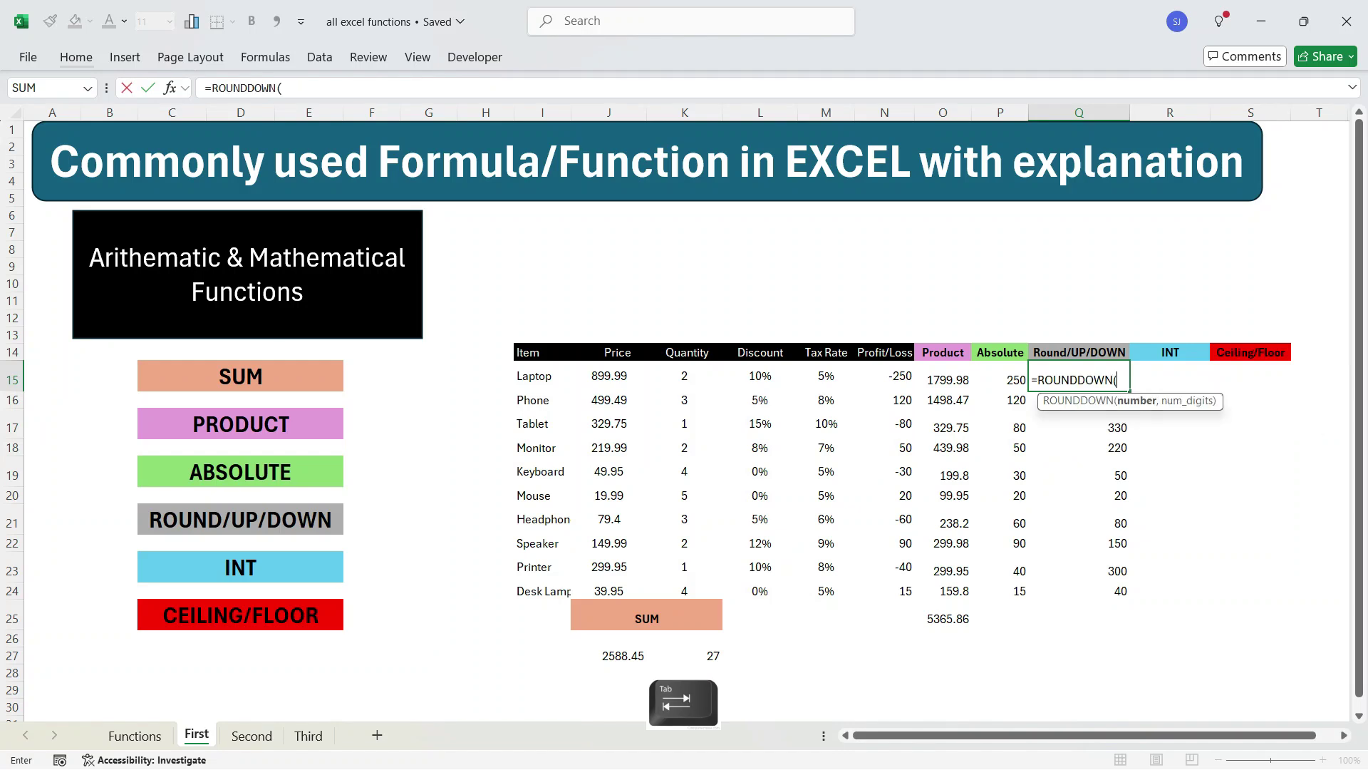
pyautogui.click(609, 376)
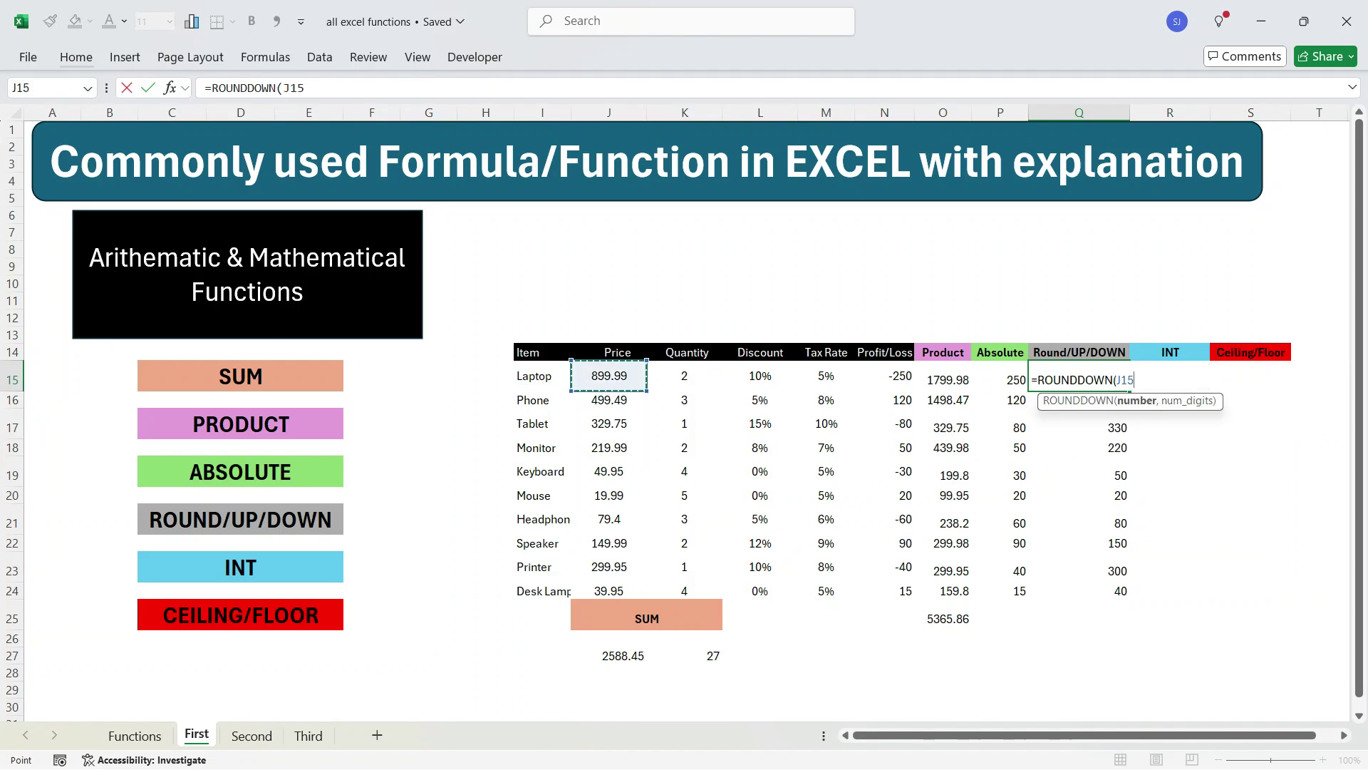
pyautogui.write(',0)')
pyautogui.press('Return')
pyautogui.click(1079, 376)
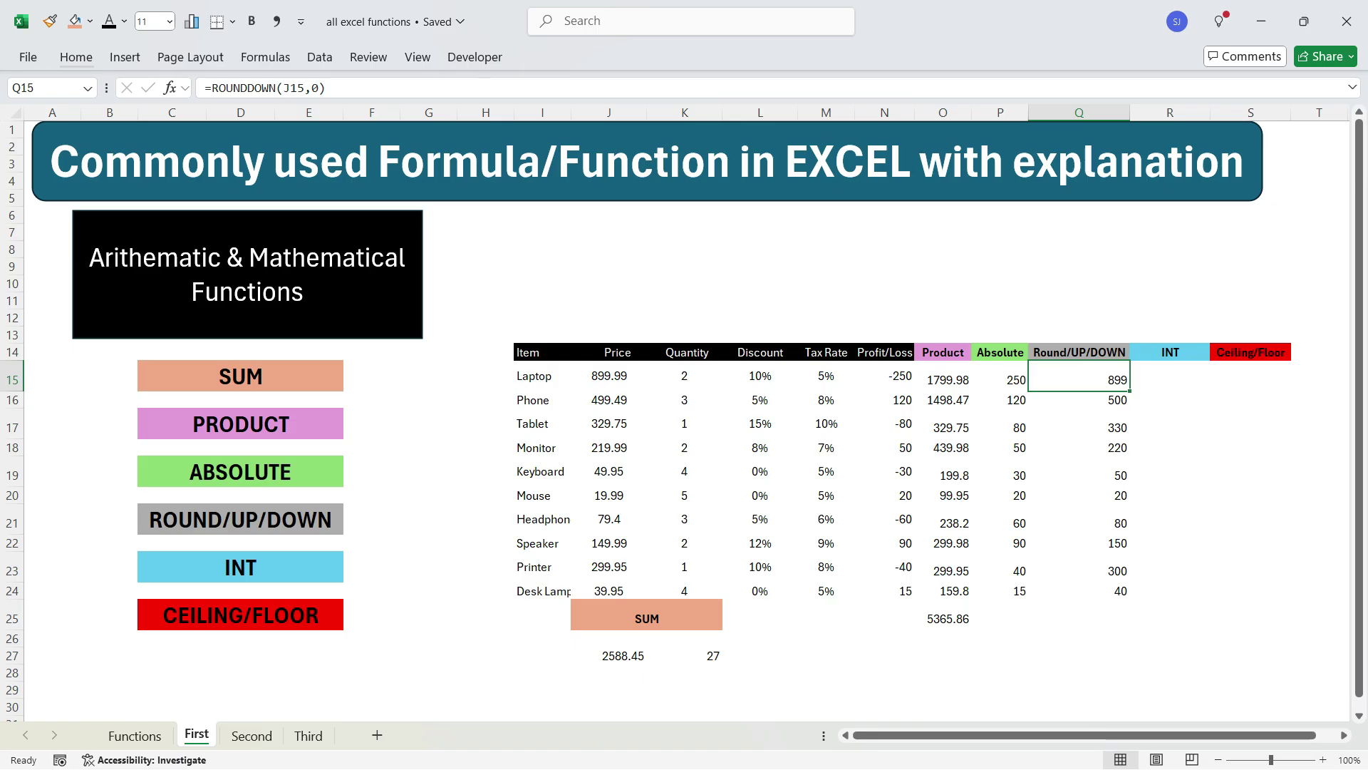
pyautogui.moveTo(1130, 391); pyautogui.dragTo(1130, 601)
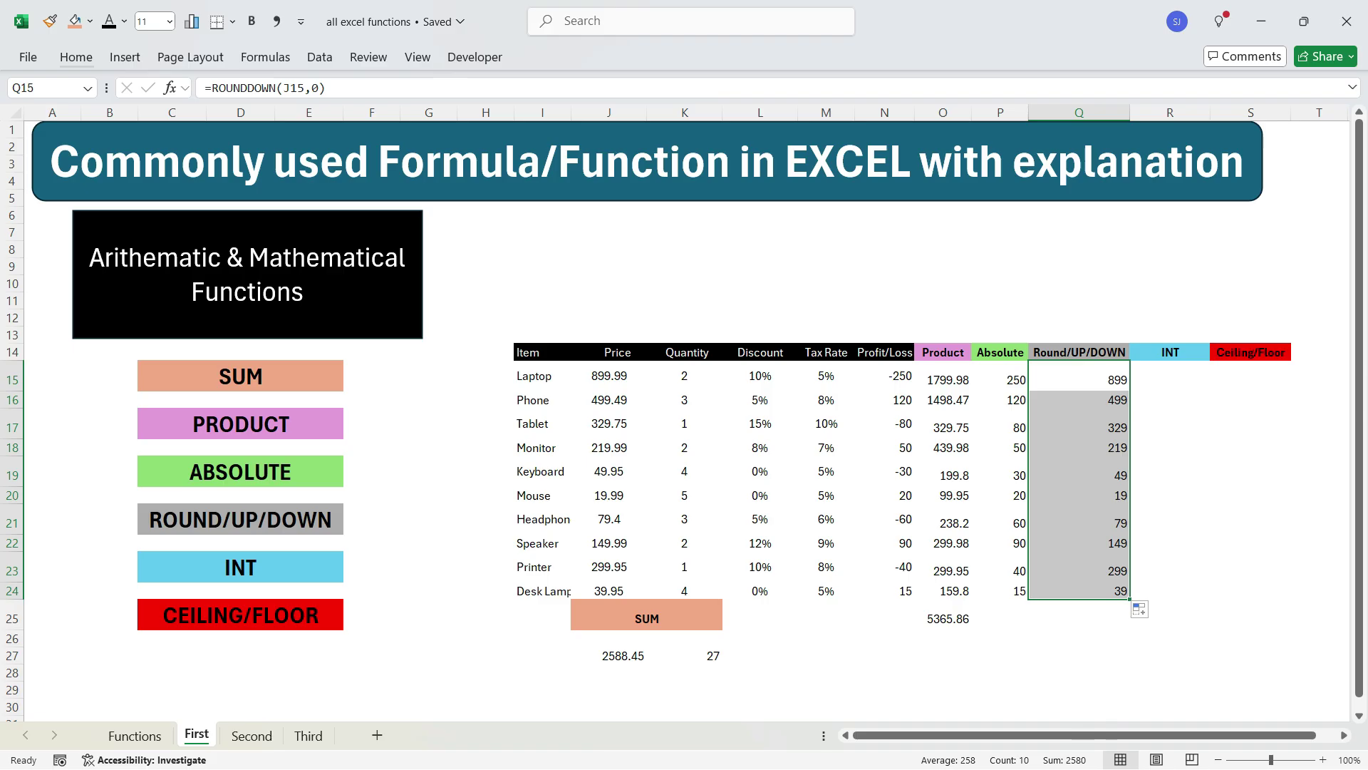
# Enter =INT(J15) in R15 for the integer part of the laptop price and fill the formula down to R24.
pyautogui.click(1169, 376)
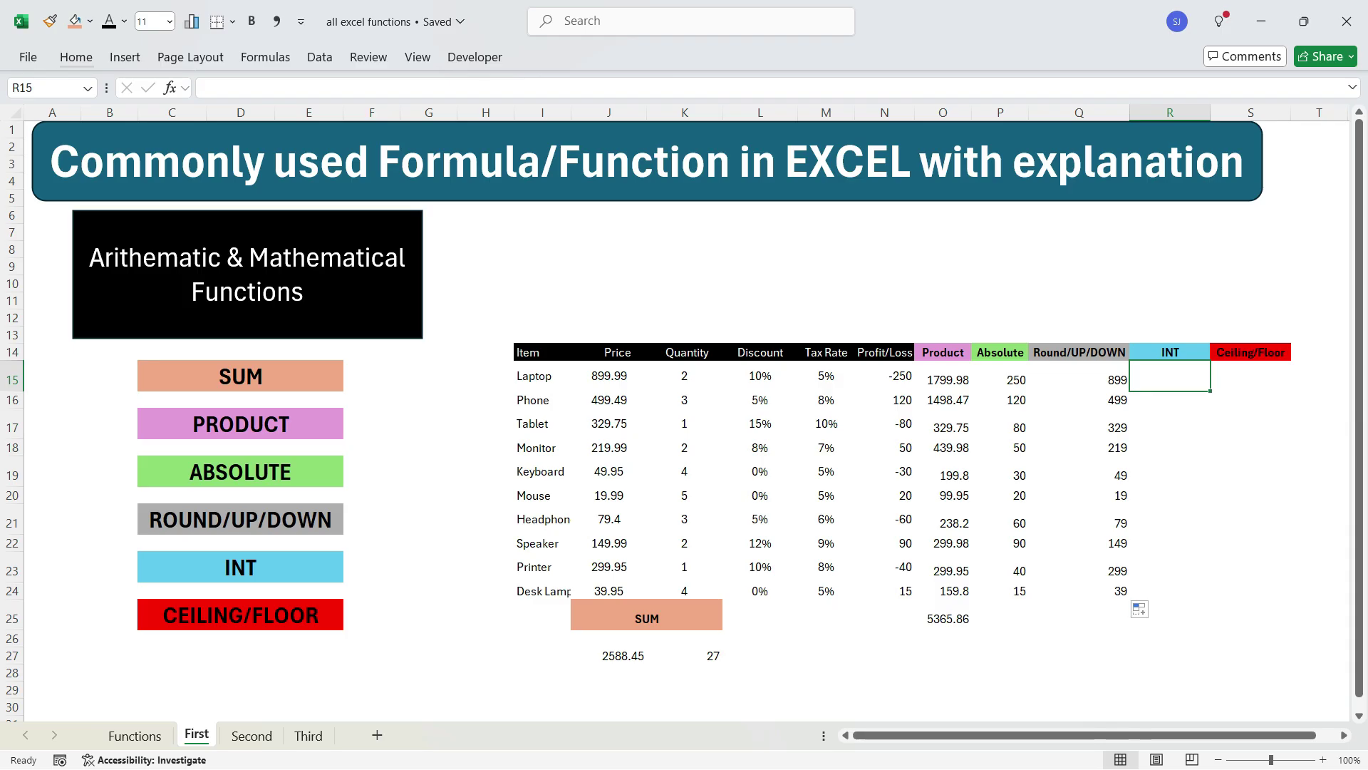
pyautogui.write('=int')
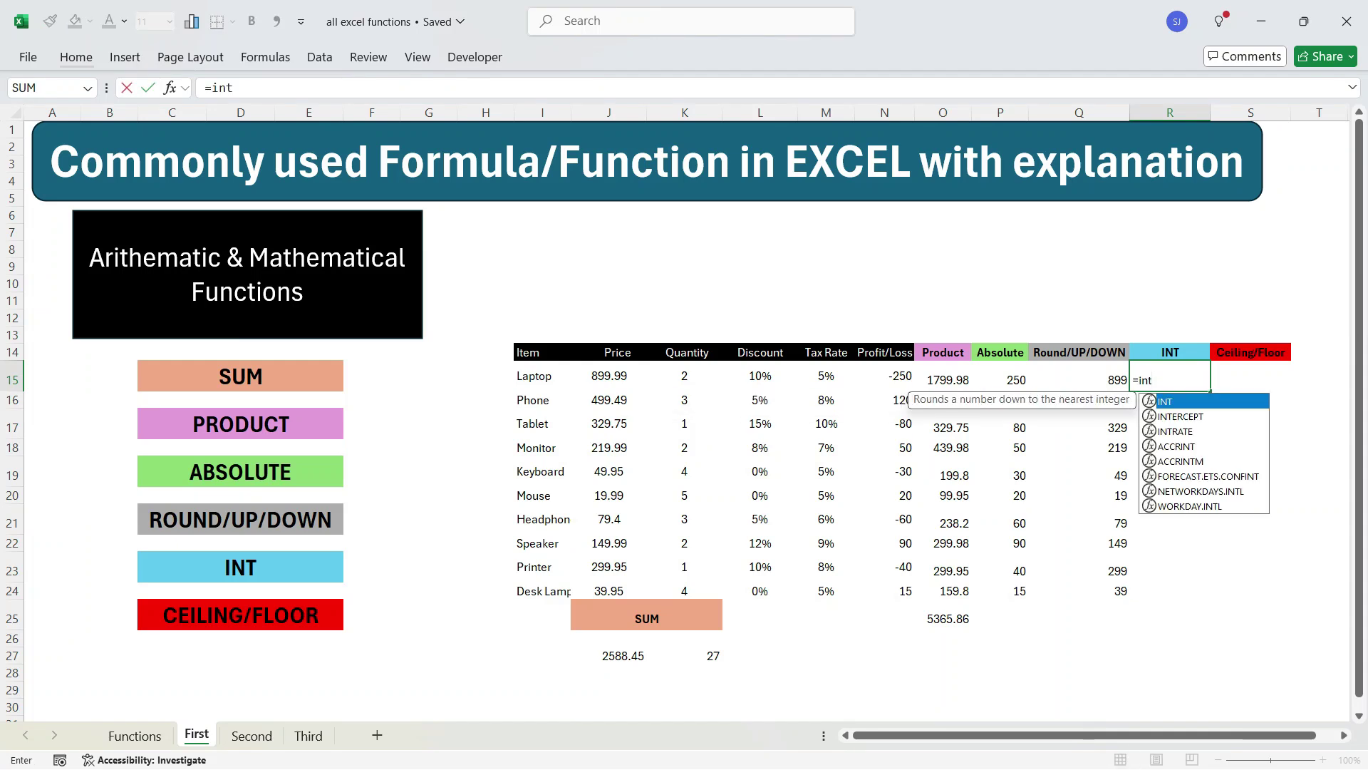
pyautogui.press('Tab')
pyautogui.click(609, 377)
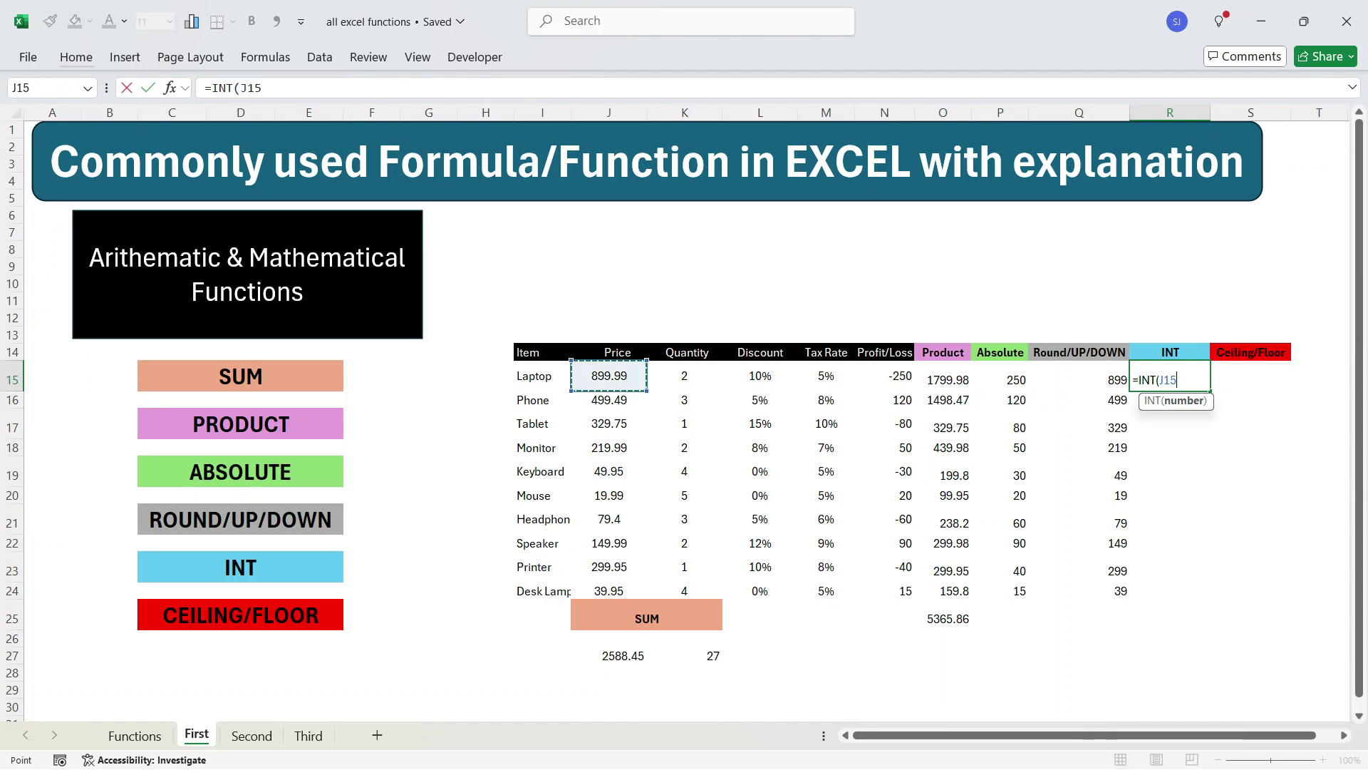
pyautogui.press('Return')
pyautogui.press('Return')
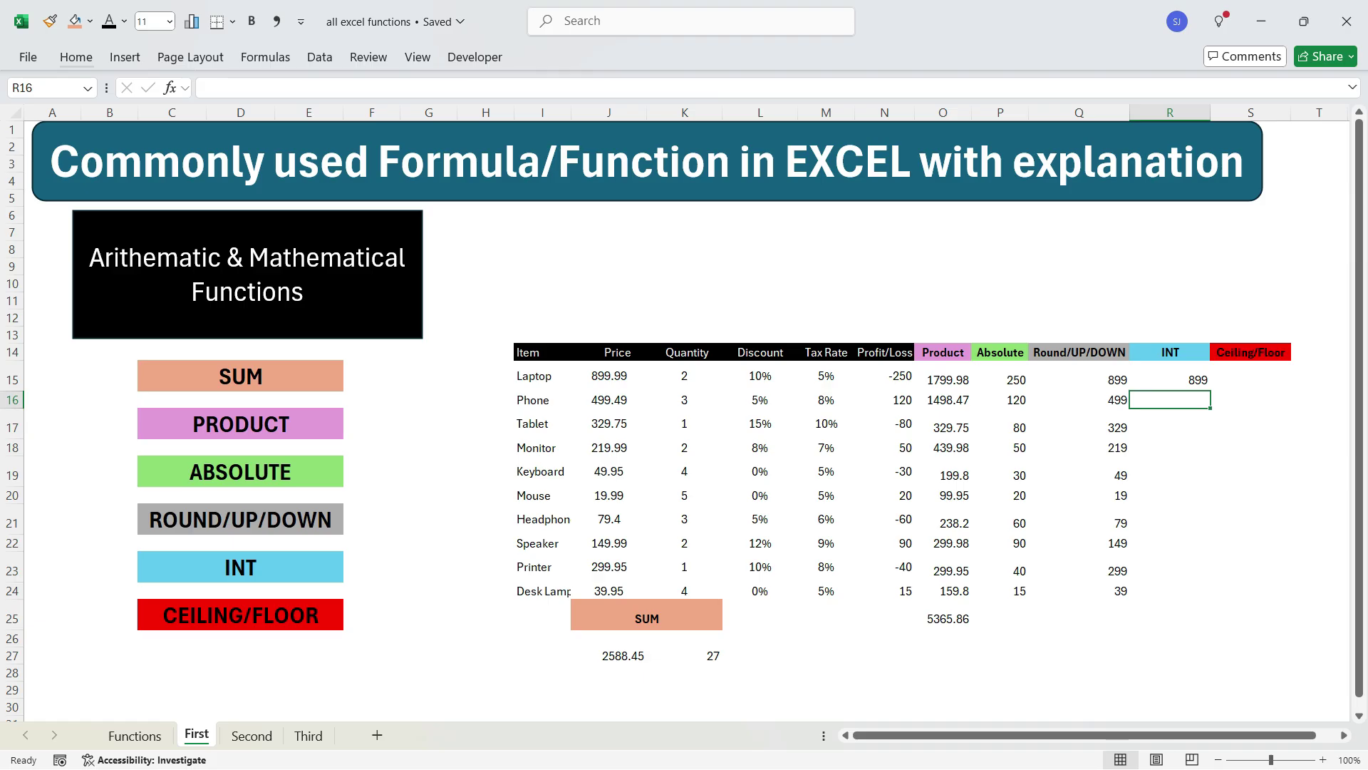
pyautogui.click(1170, 377)
pyautogui.moveTo(1210, 390); pyautogui.dragTo(1204, 596)
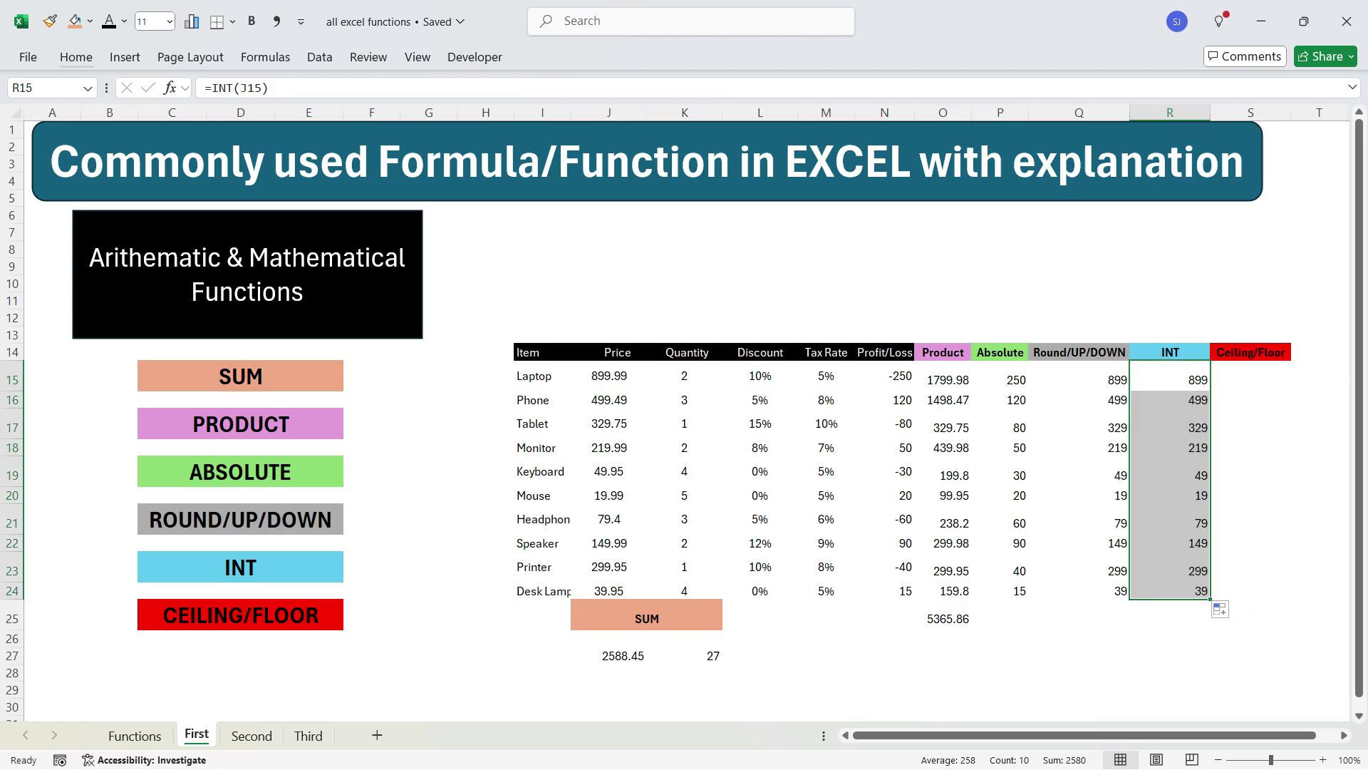
# Enter =CEILING(L15,5%) in S15 to round the discount up to a multiple of 5%, and fill it down to S24.
pyautogui.click(1251, 376)
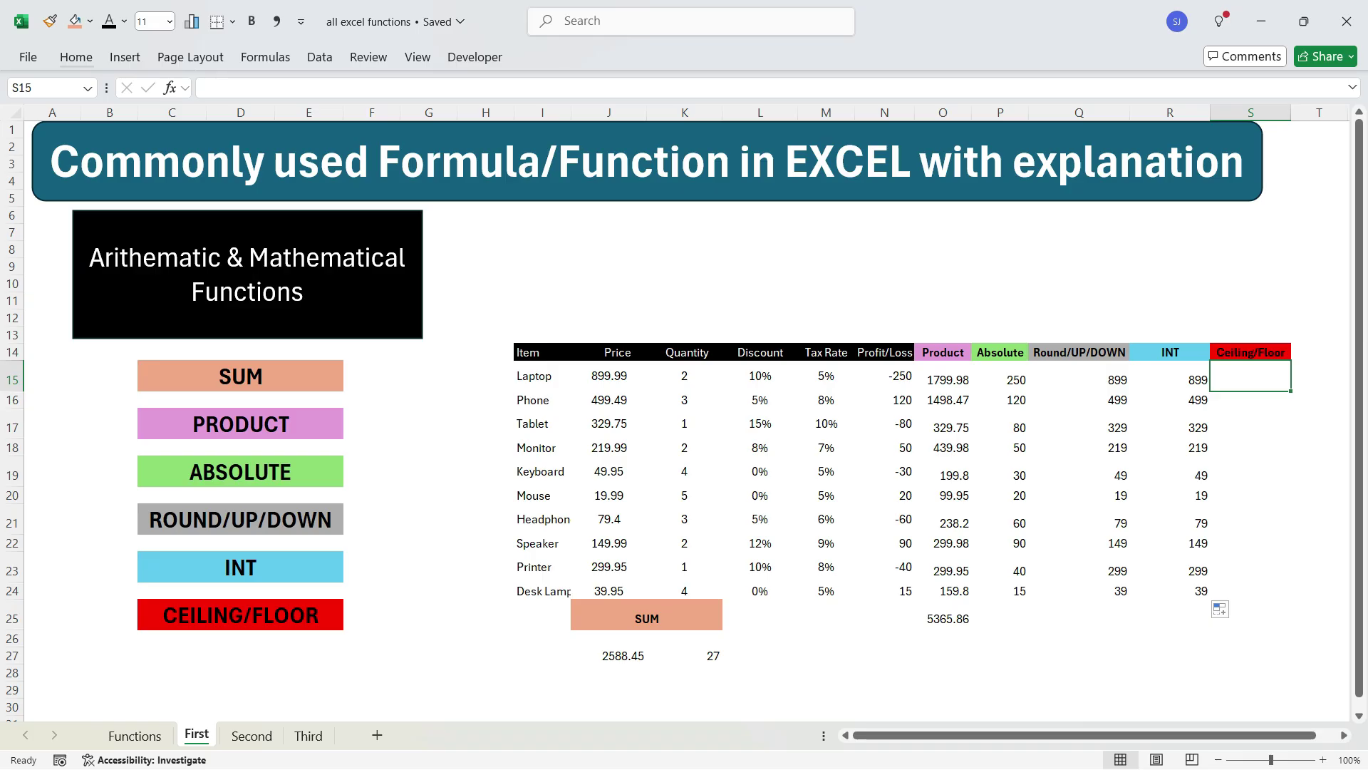
pyautogui.write('=ceil')
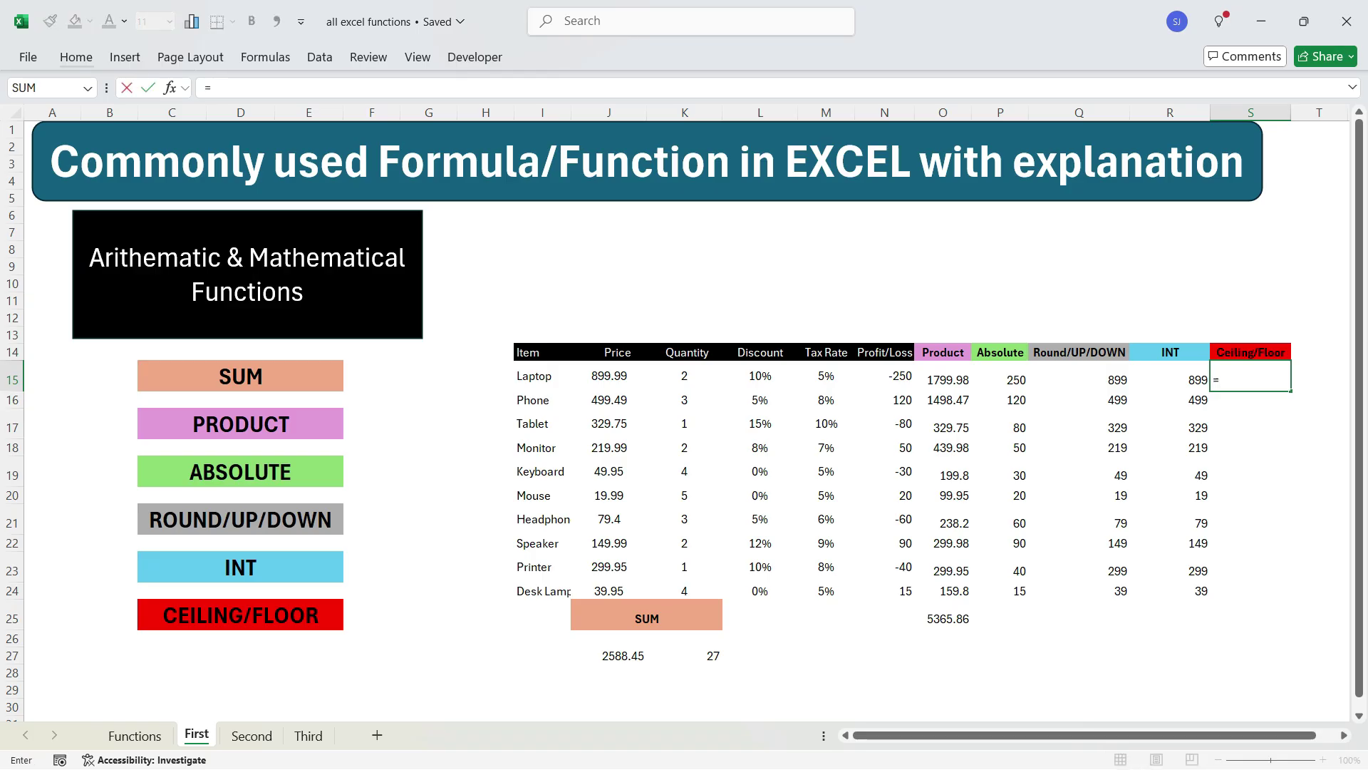
pyautogui.press('Down')
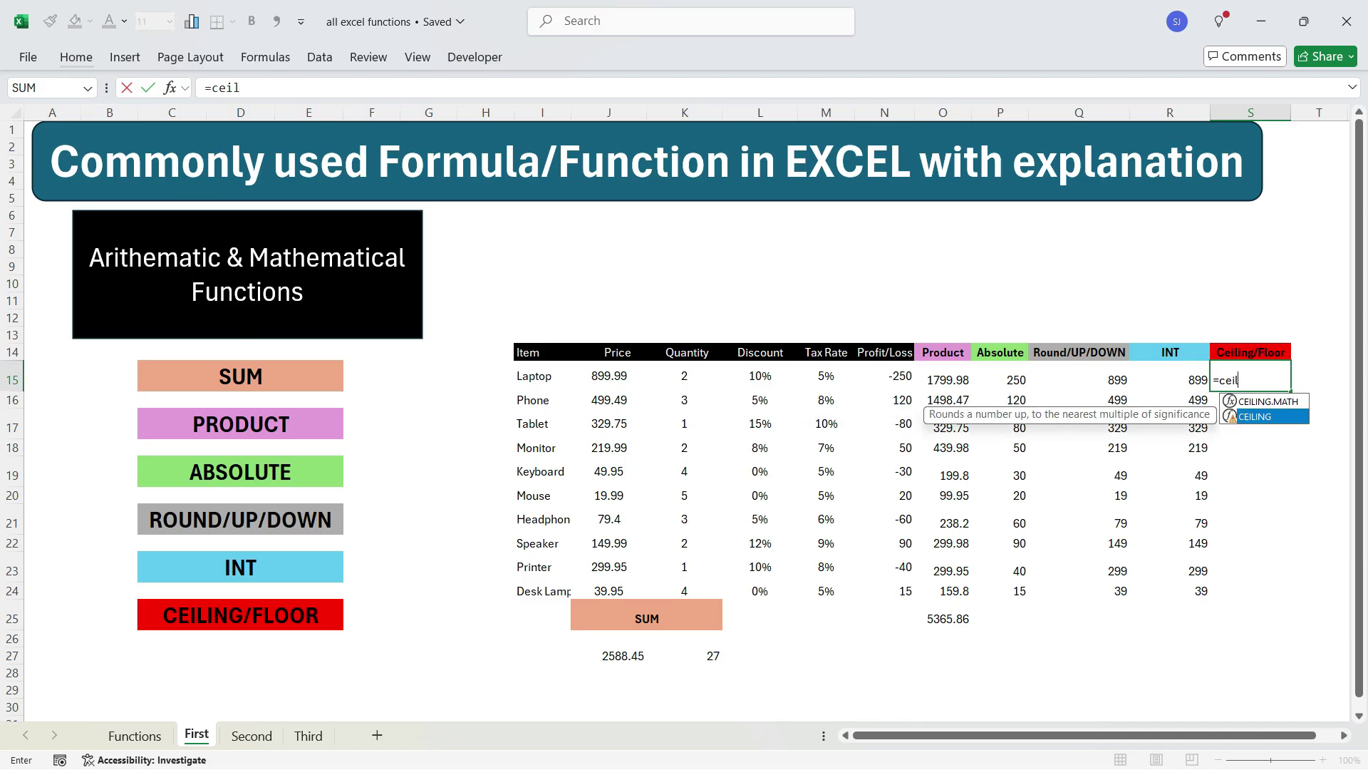
pyautogui.press('Tab')
pyautogui.click(760, 376)
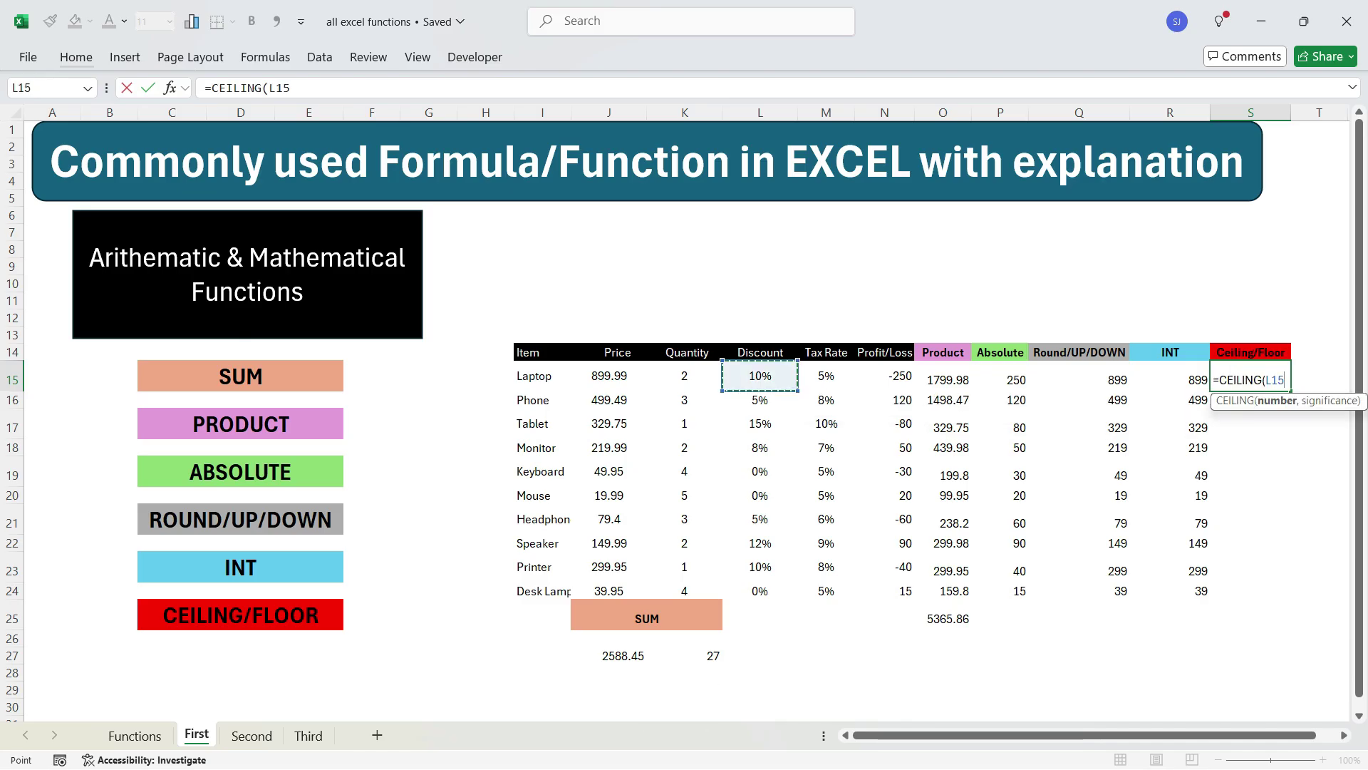
pyautogui.write(',')
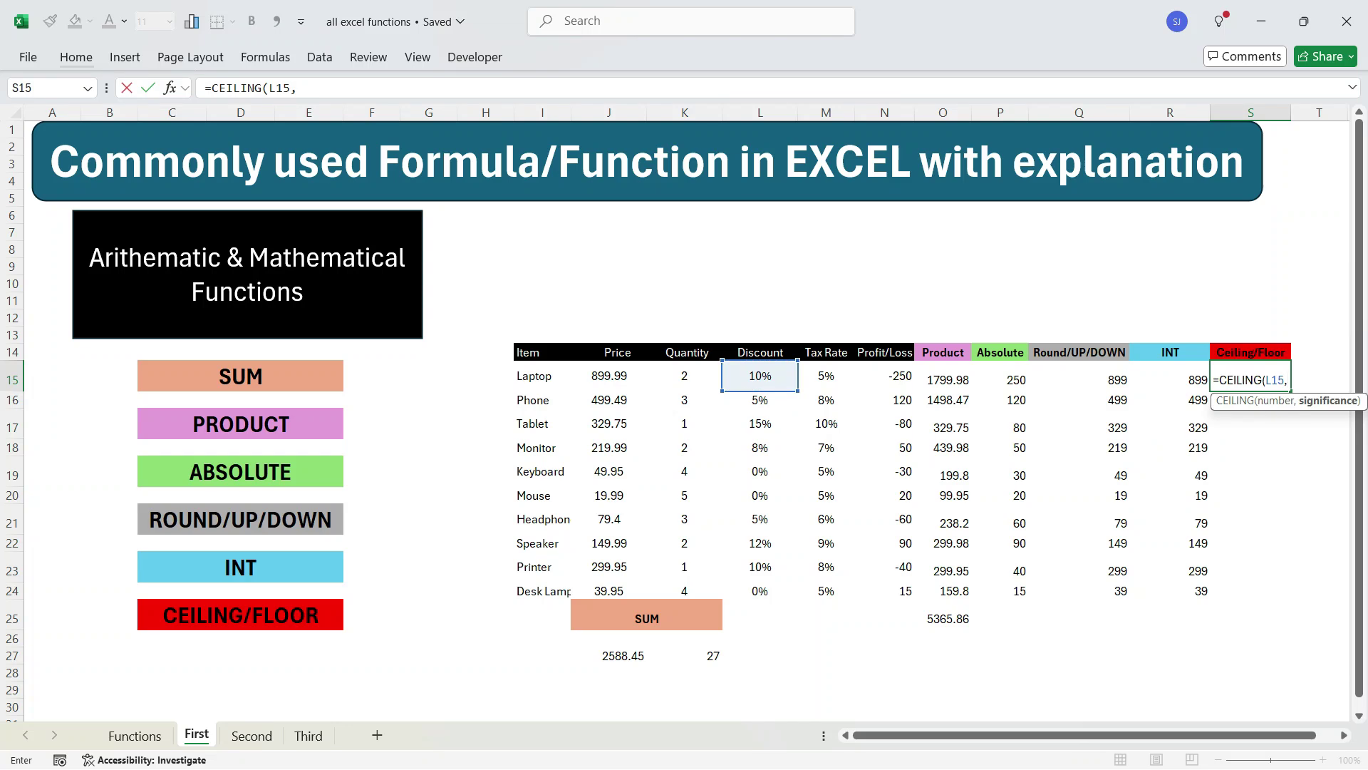
pyautogui.write('5%)')
pyautogui.press('Return')
pyautogui.press('Up')
pyautogui.moveTo(1291, 391); pyautogui.dragTo(1291, 595)
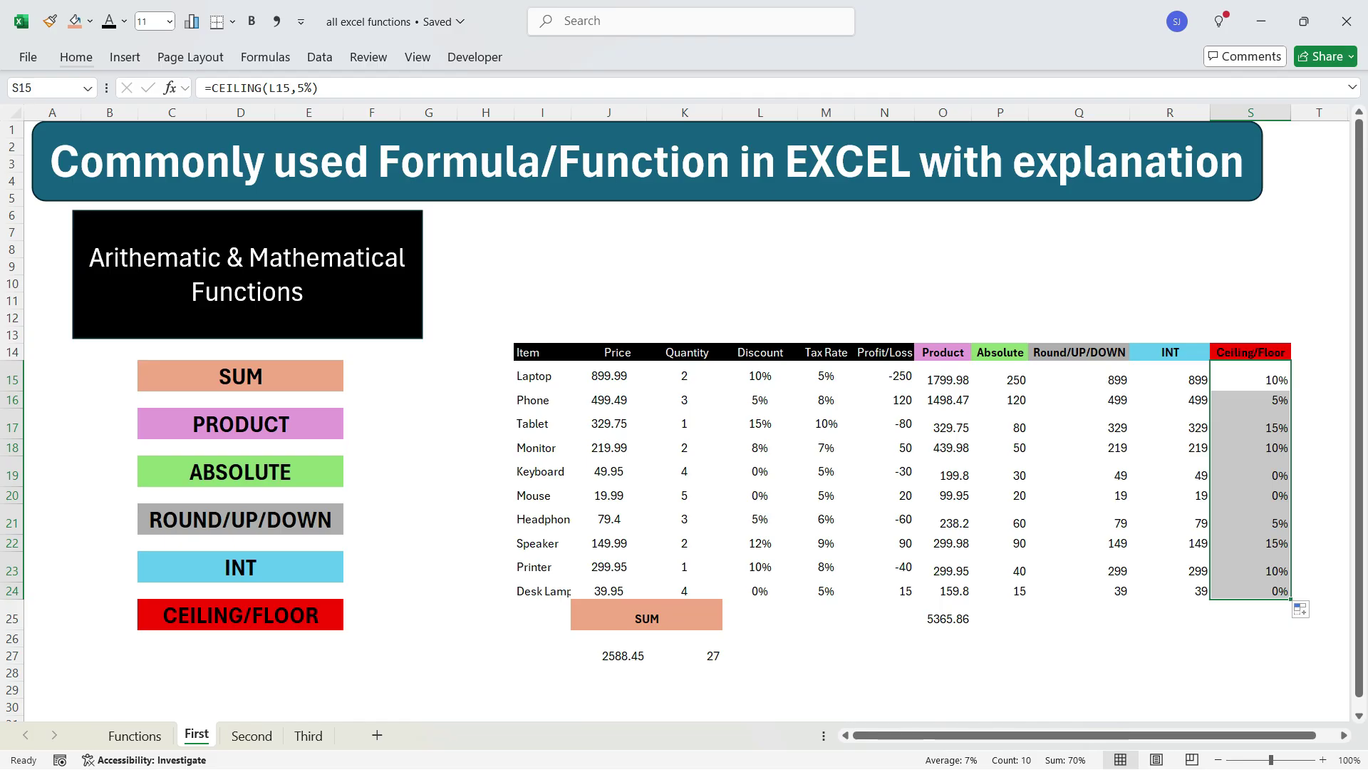
# Replace the formula in S15 with =FLOOR(L15,5%) to round the laptop discount down to a multiple of 5%.
pyautogui.click(1251, 376)
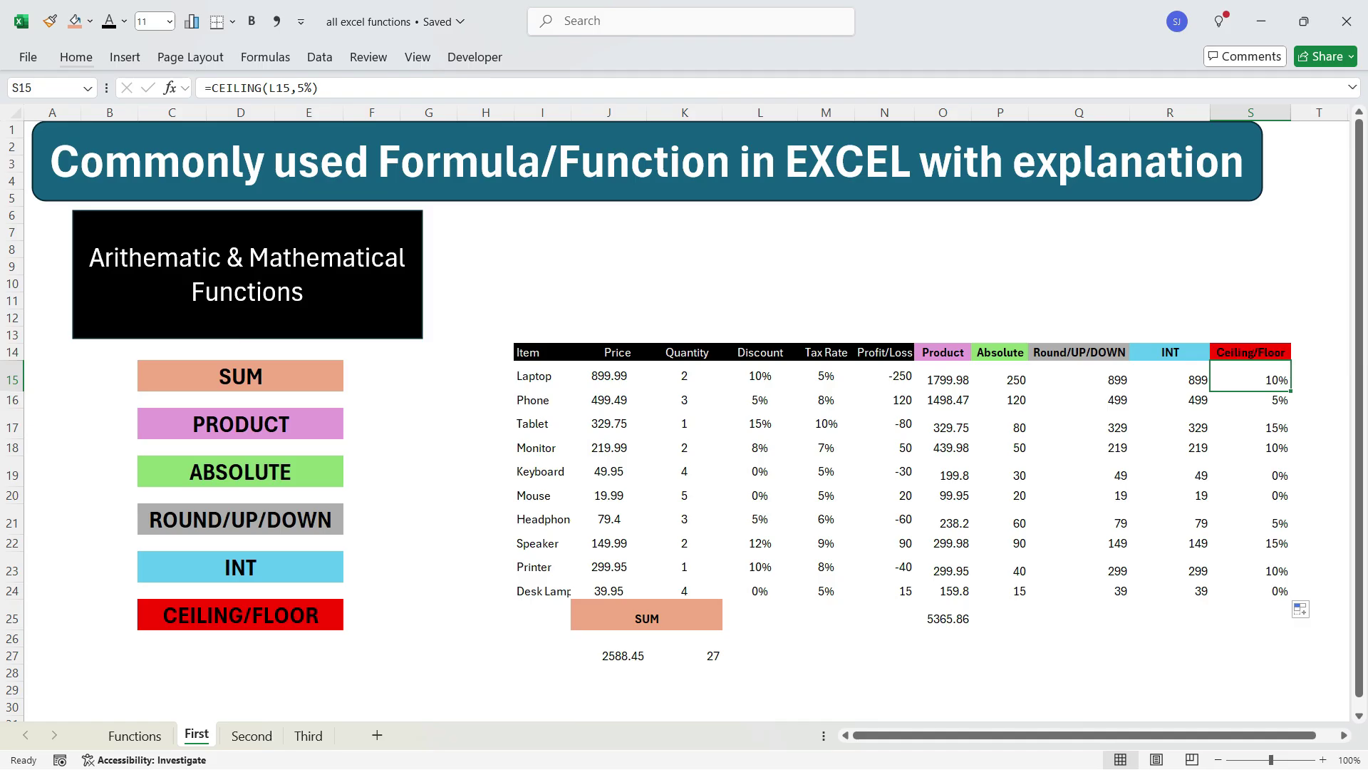
pyautogui.write('=fl')
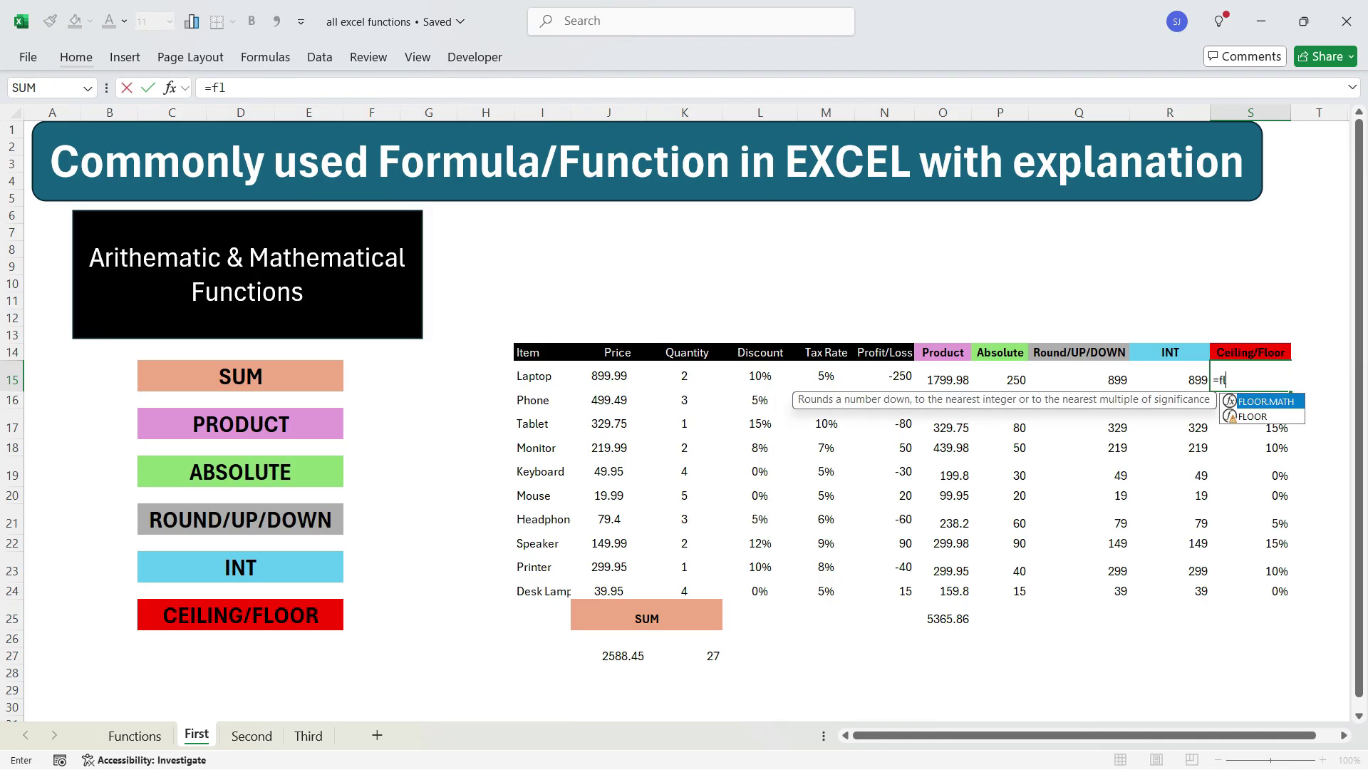
pyautogui.press('Tab')
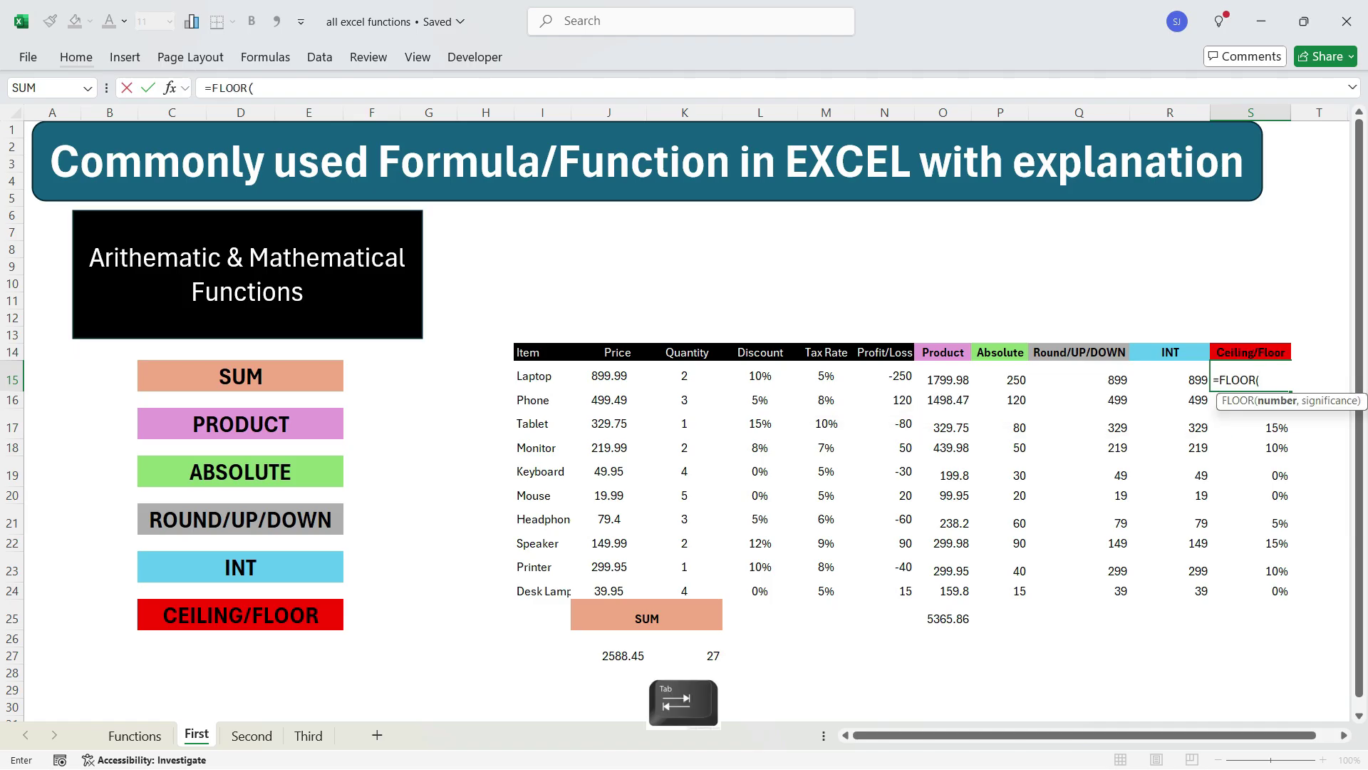
pyautogui.click(760, 376)
pyautogui.write(',5%')
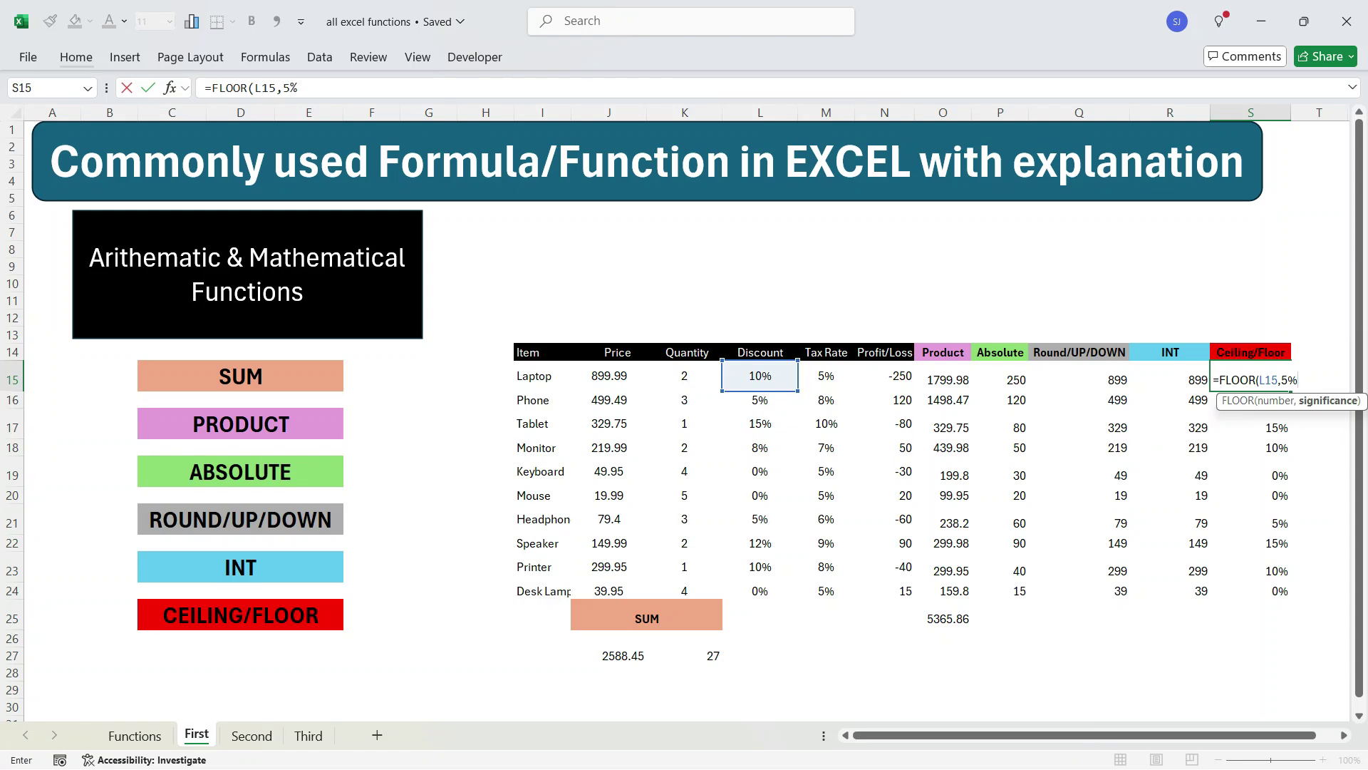
pyautogui.write(')')
pyautogui.press('Return')
# Fill the FLOOR formula from S15 down to S24 and check the speaker's rounded discount against its original one.
pyautogui.click(1251, 376)
pyautogui.moveTo(1291, 390); pyautogui.dragTo(1291, 598)
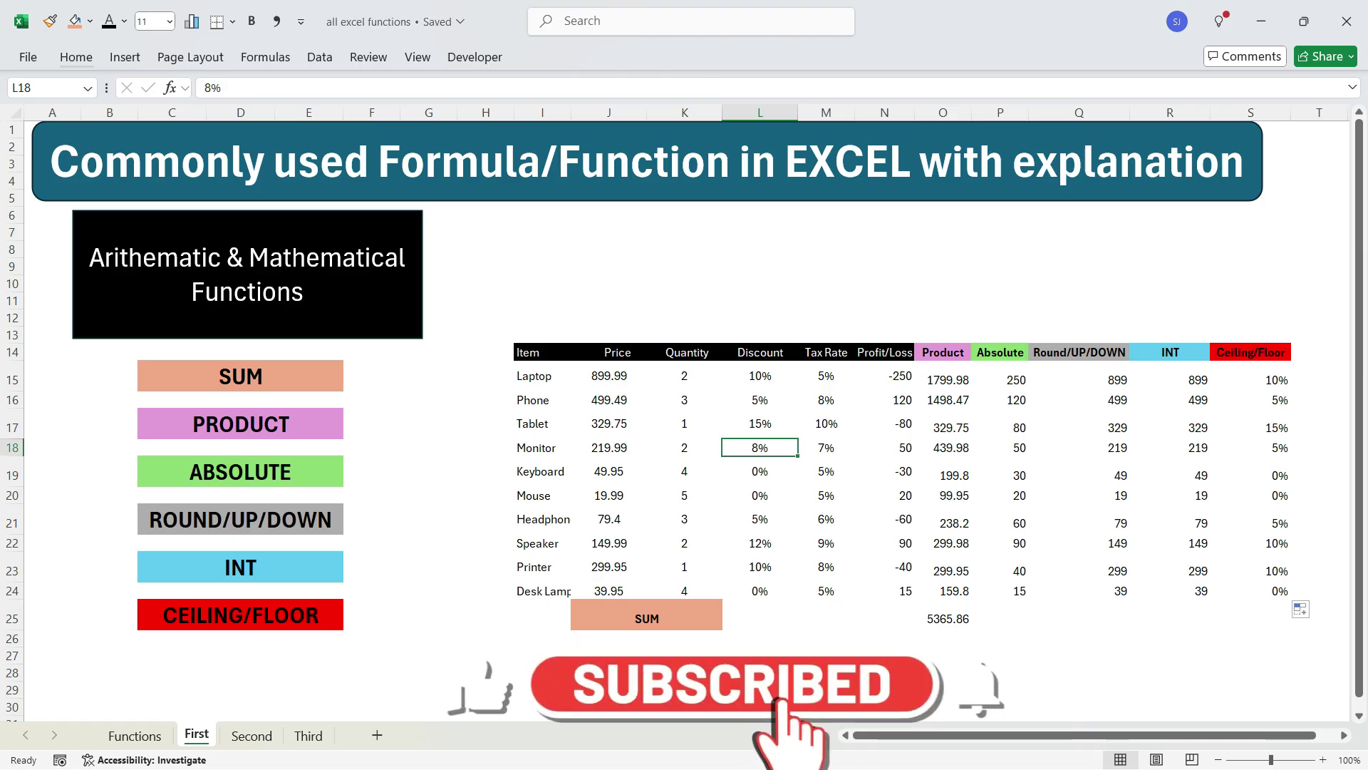
pyautogui.click(760, 543)
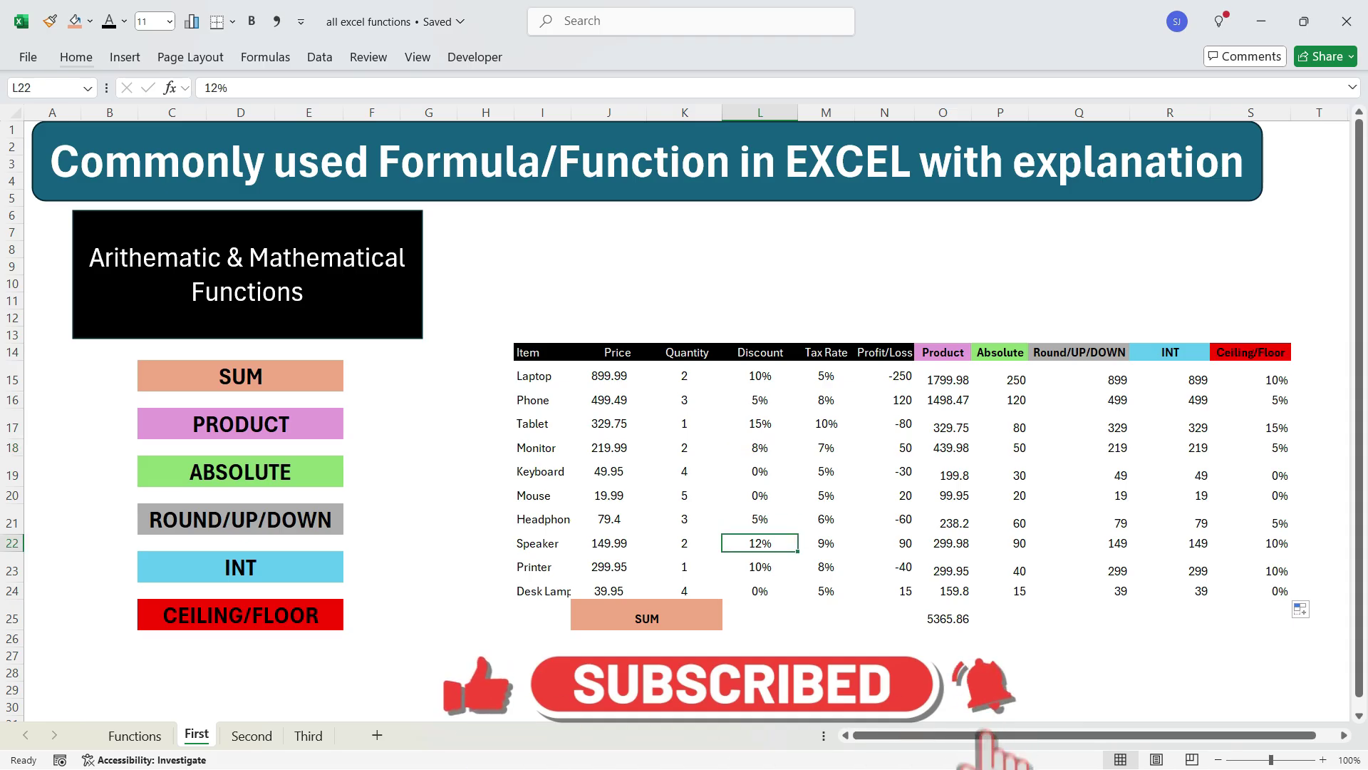
pyautogui.click(1250, 543)
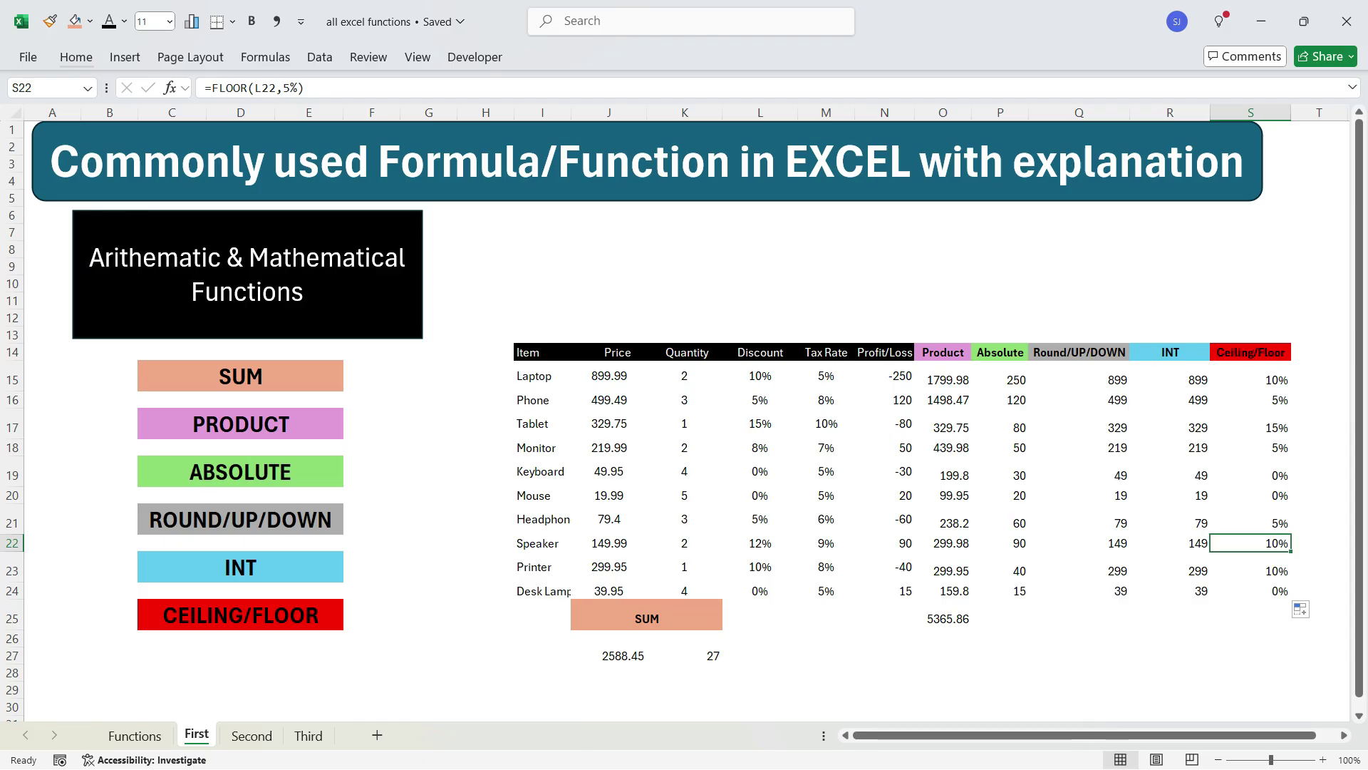
pyautogui.click(1251, 376)
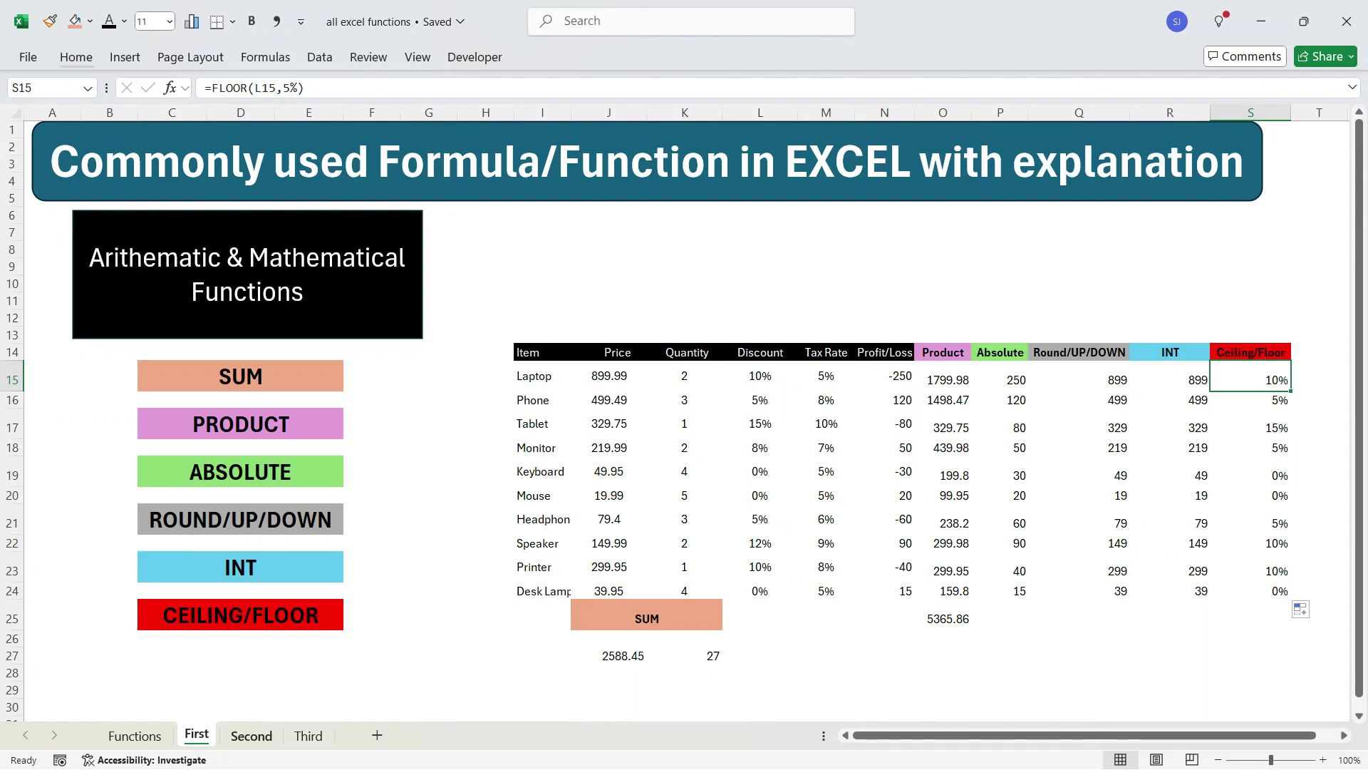
# Switch to the Second sheet and enter =COUNT(I15:I24) in I8 to count the numeric order IDs.
pyautogui.click(252, 735)
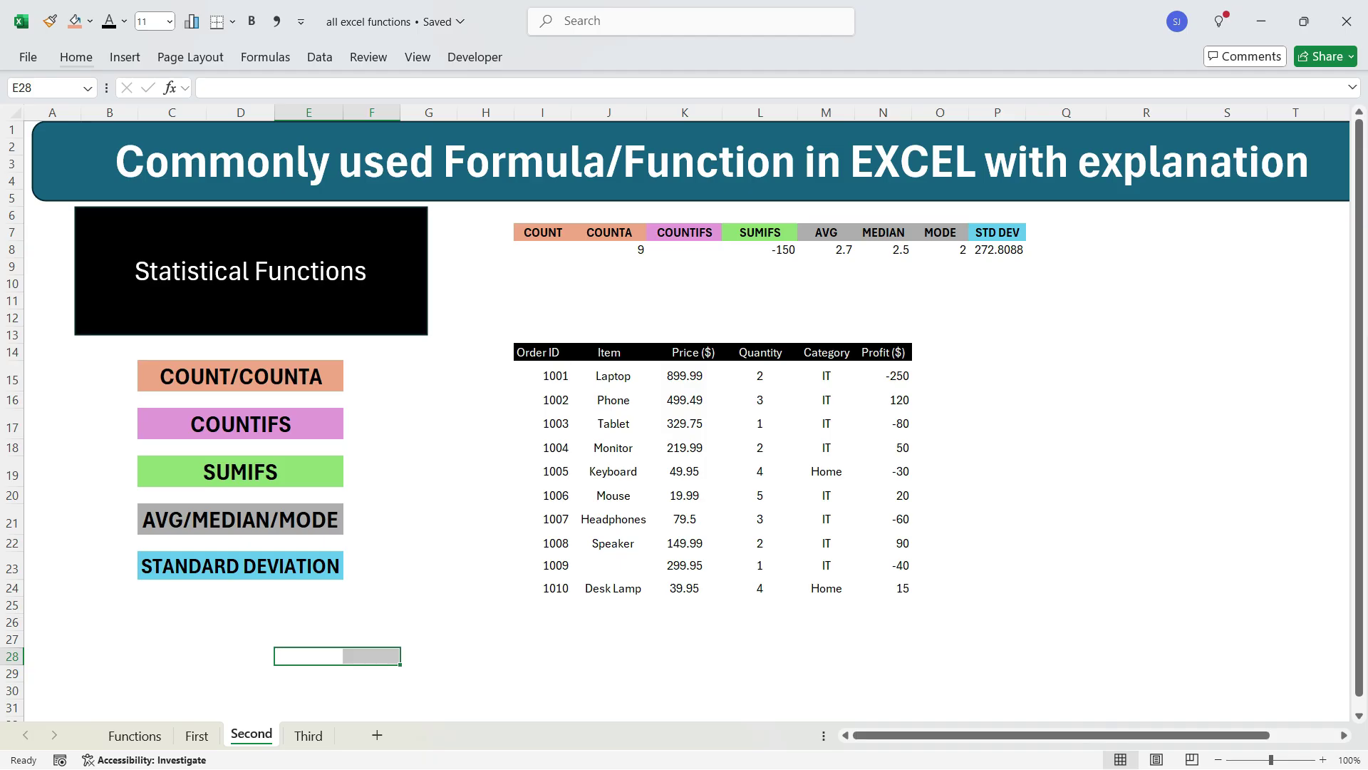
pyautogui.click(542, 249)
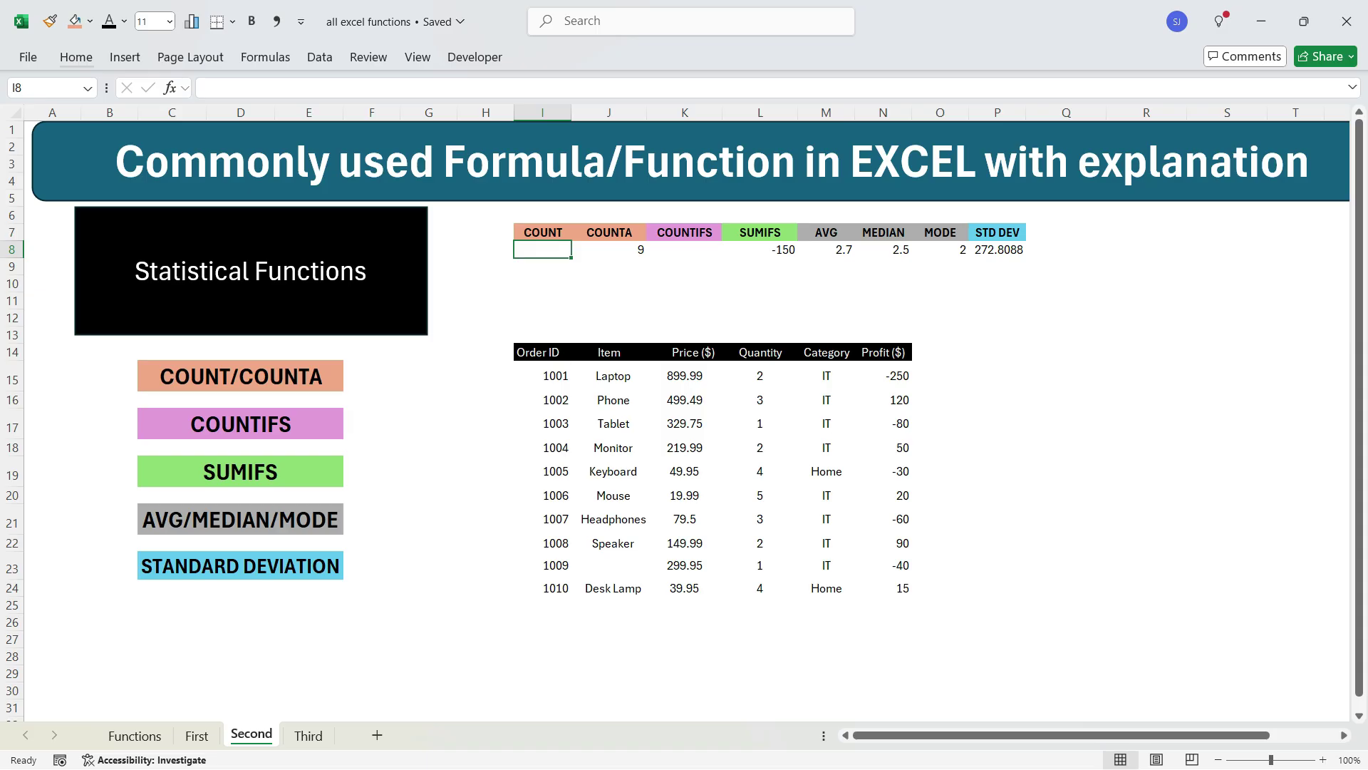
pyautogui.write('=')
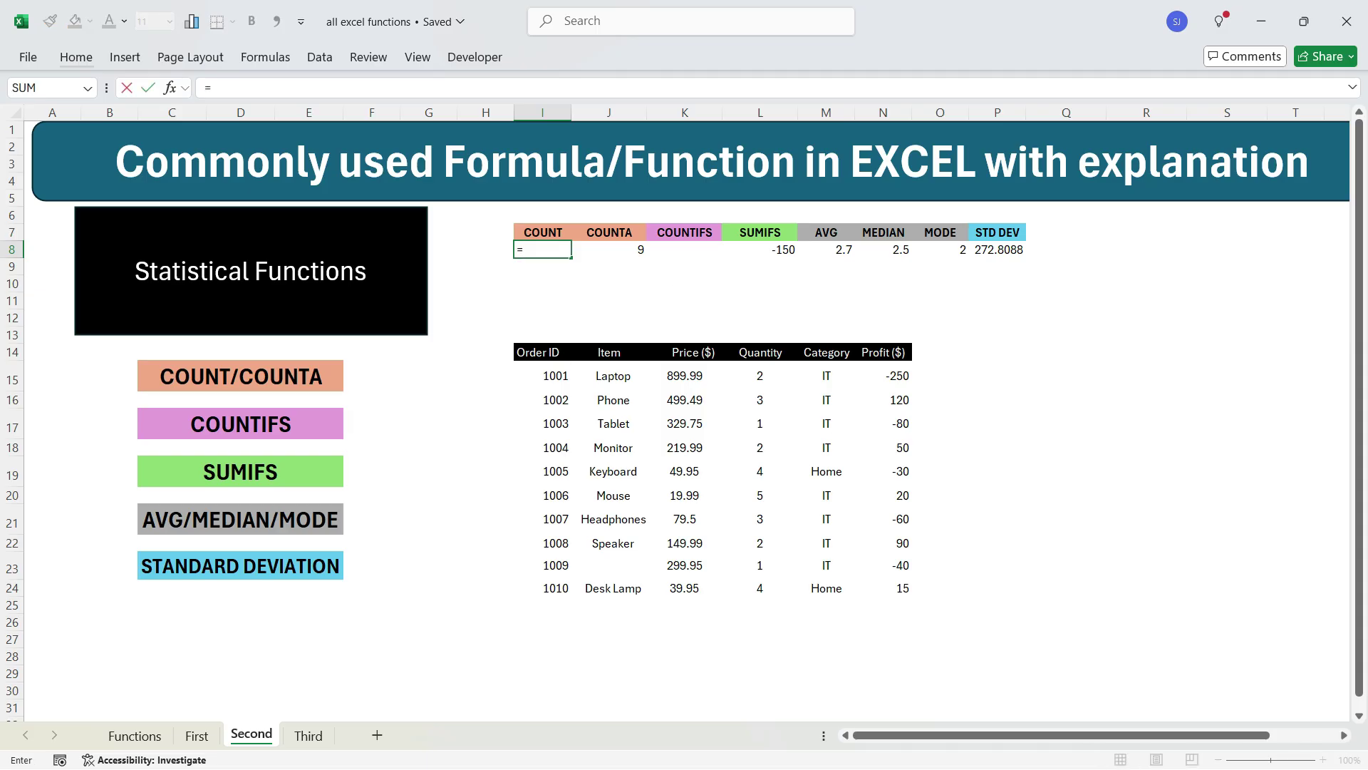
pyautogui.write('count')
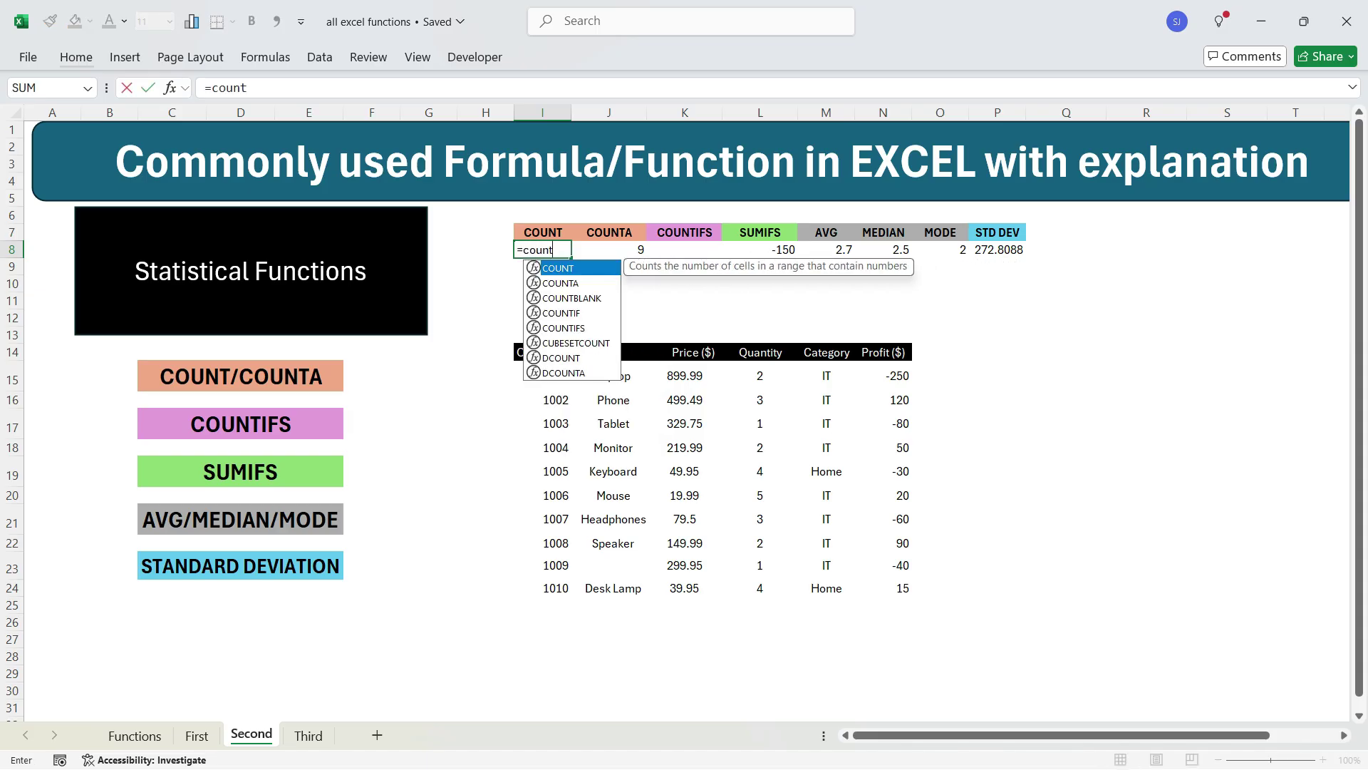
pyautogui.press('Tab')
pyautogui.moveTo(545, 376); pyautogui.dragTo(567, 588)
pyautogui.press('Return')
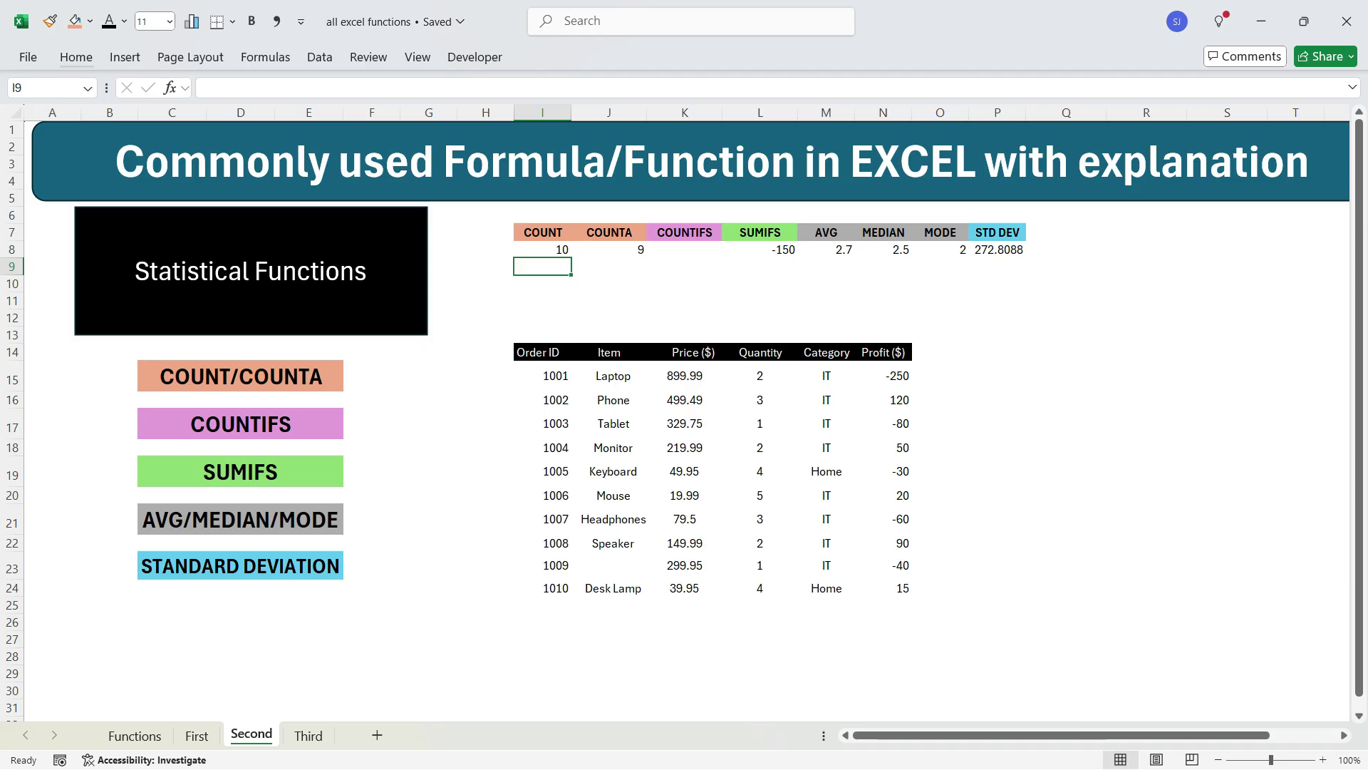
pyautogui.click(543, 250)
# Re-enter the formula in J8 as =COUNTA(J15:J24) to count the non-empty item cells.
pyautogui.click(610, 250)
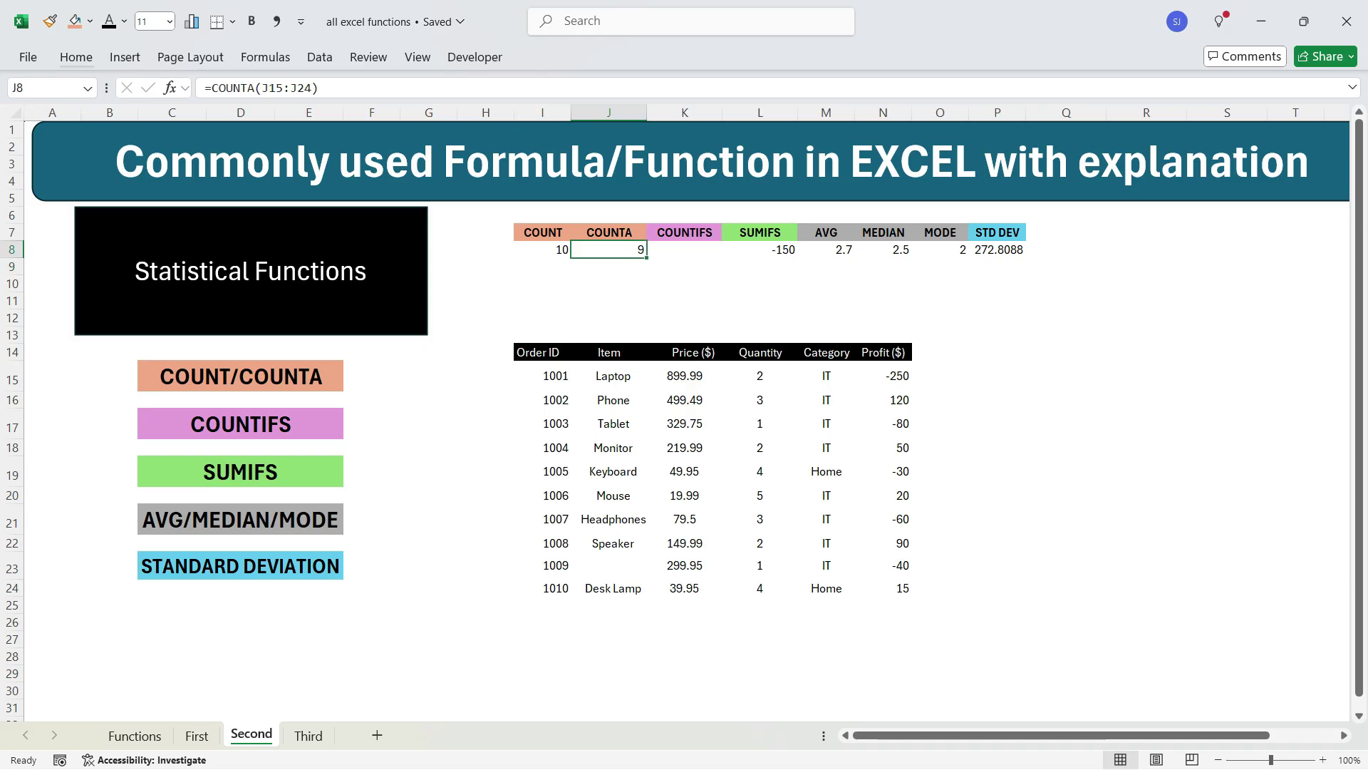
pyautogui.write('=count')
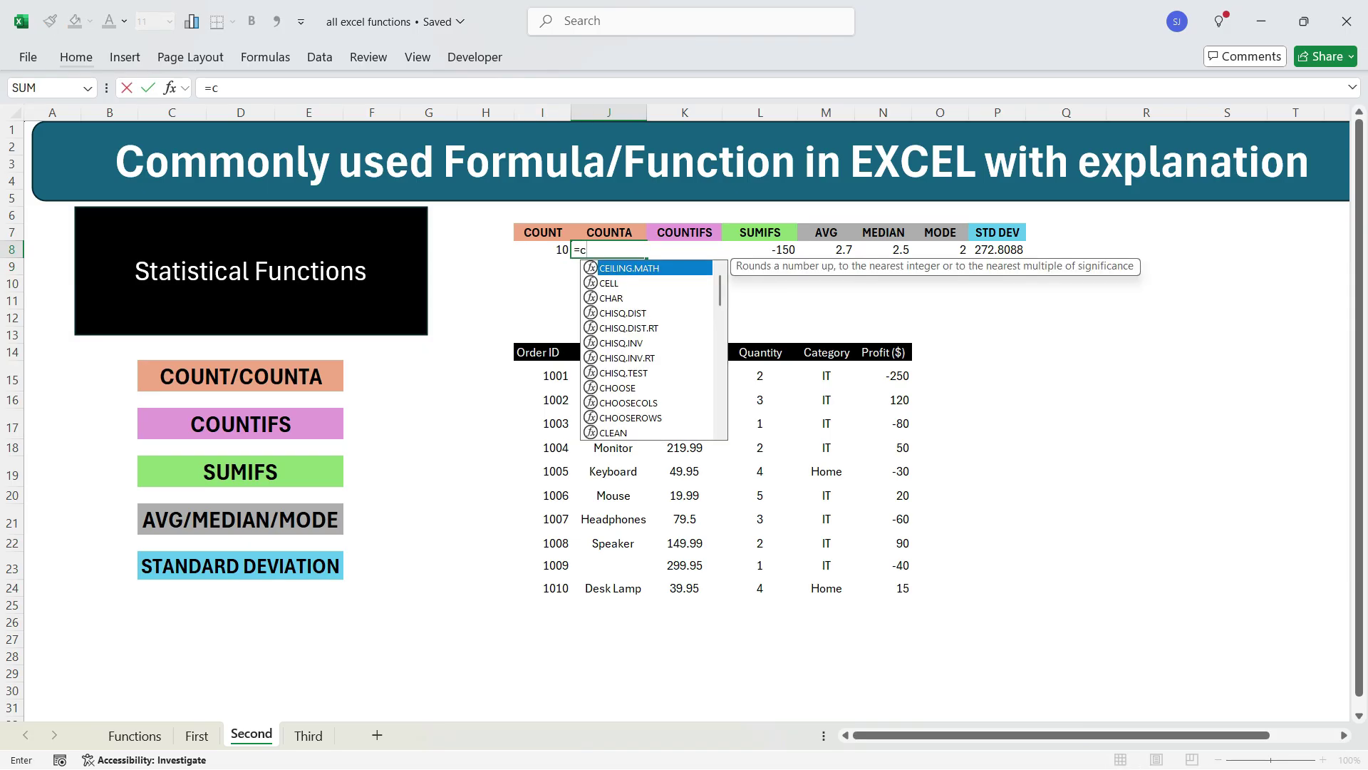
pyautogui.press('Down')
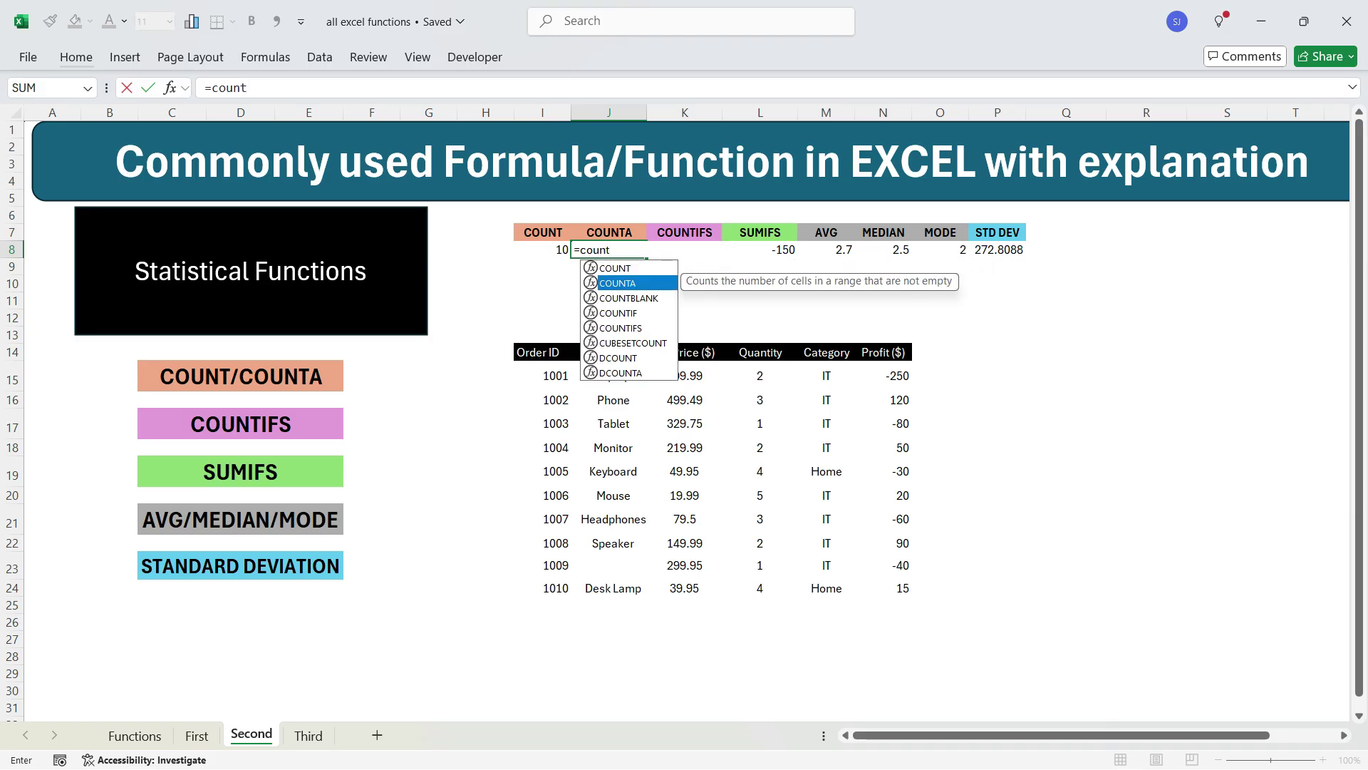
pyautogui.press('Tab')
pyautogui.moveTo(613, 376); pyautogui.dragTo(613, 590)
pyautogui.press('Return')
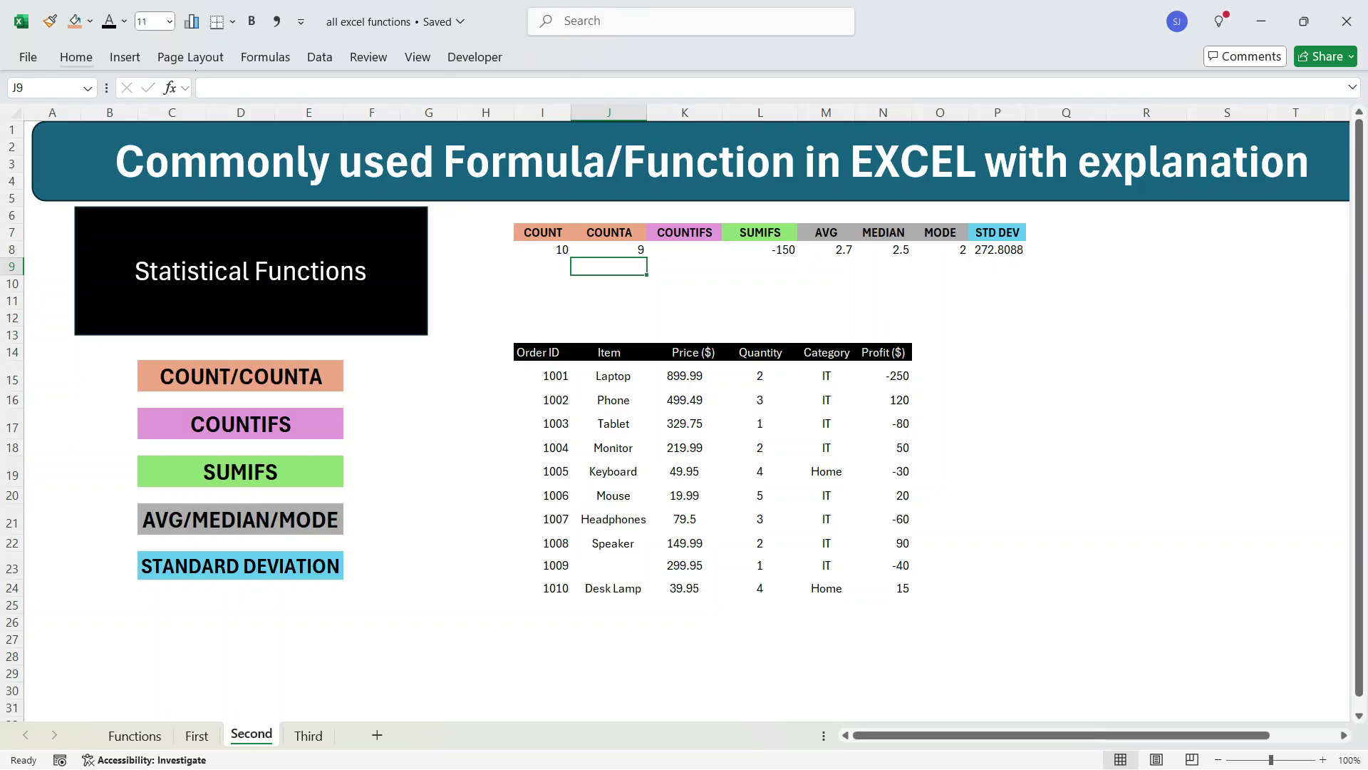
# Start a COUNTIFS formula in K8 with the Category range M15:M24 and the criterion "IT".
pyautogui.click(685, 250)
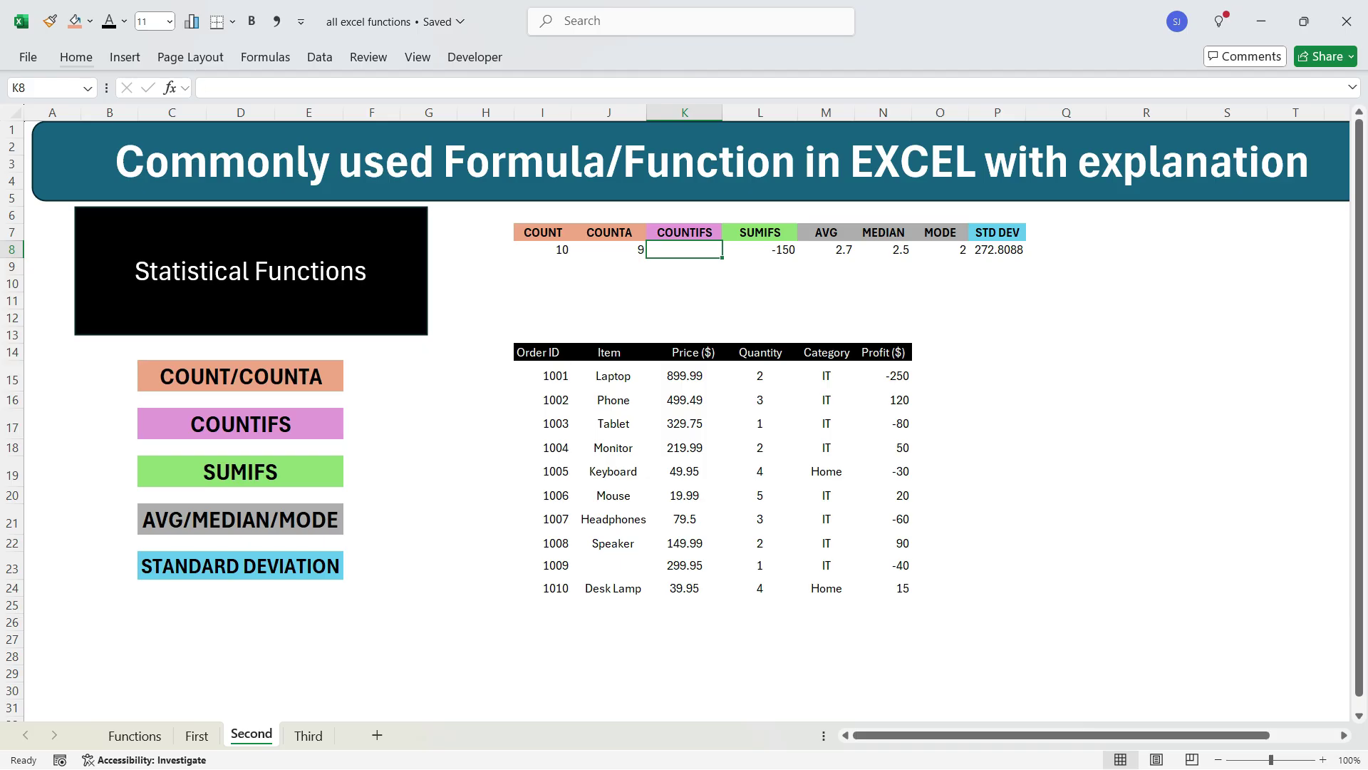
pyautogui.write('=count')
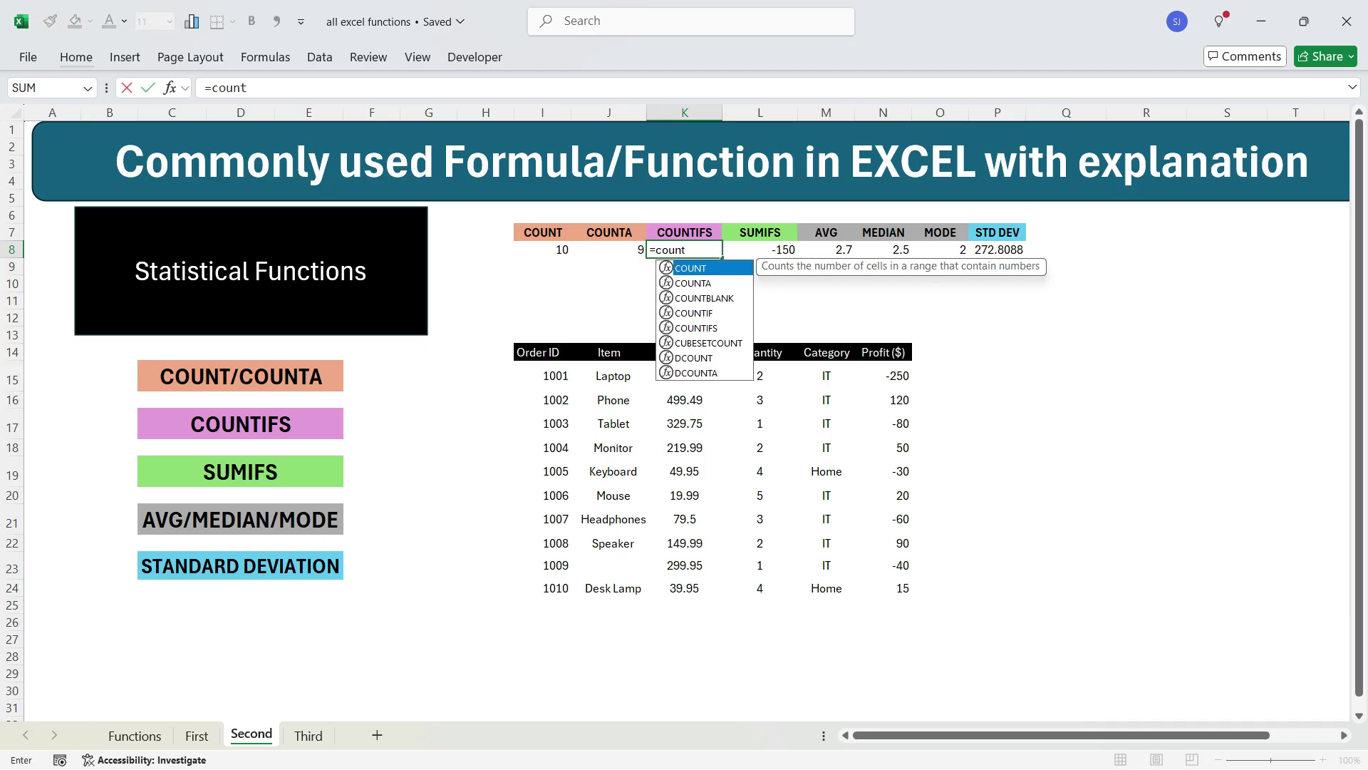
pyautogui.press('Down')
pyautogui.press('Down')
pyautogui.press('Down')
pyautogui.press('Down')
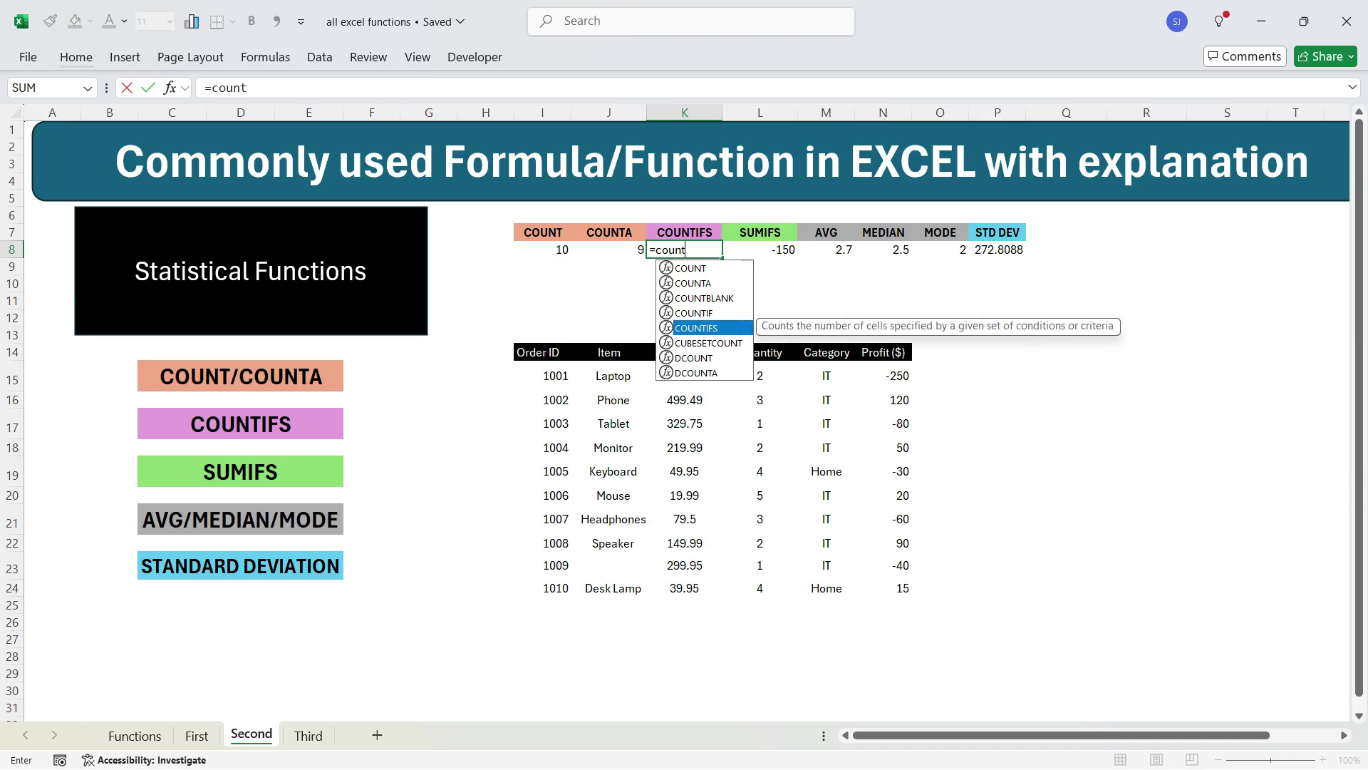
pyautogui.press('Tab')
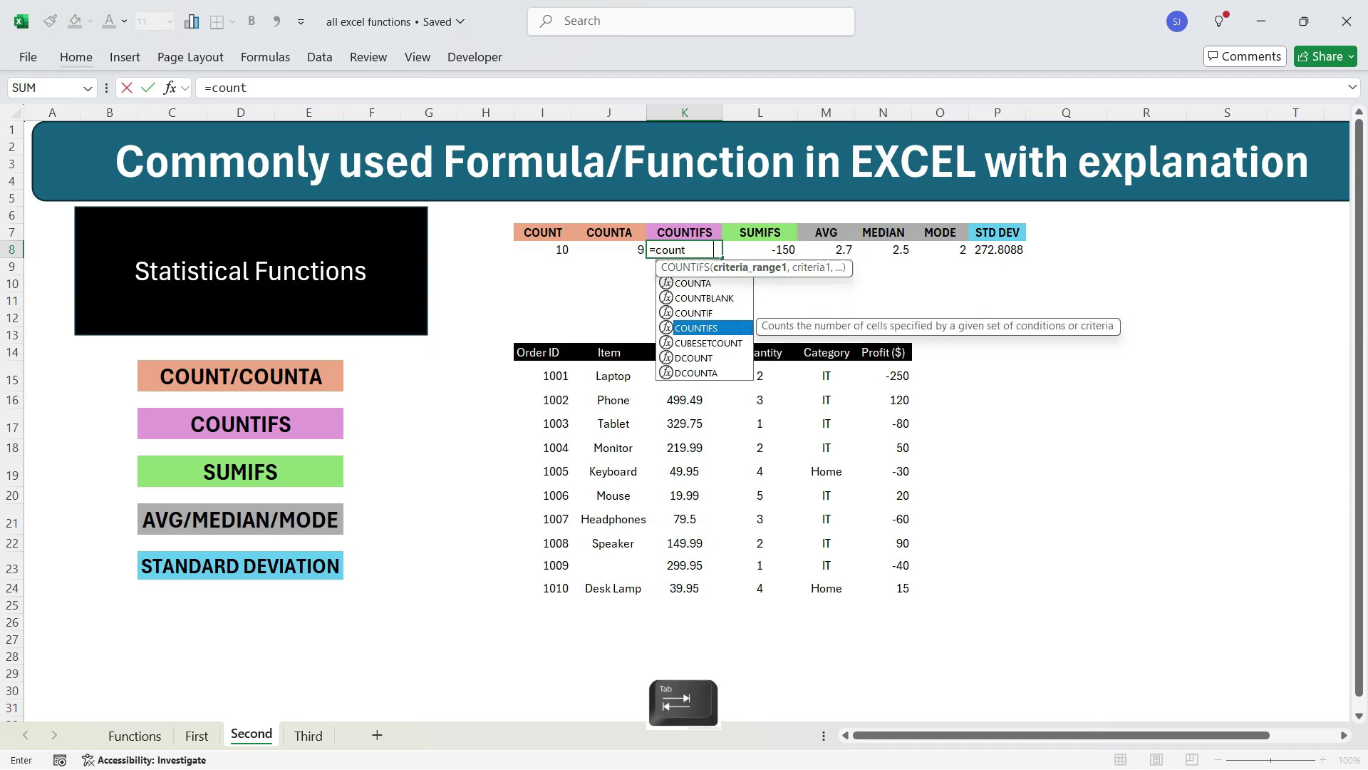
pyautogui.moveTo(827, 375); pyautogui.dragTo(827, 588)
pyautogui.write(',')
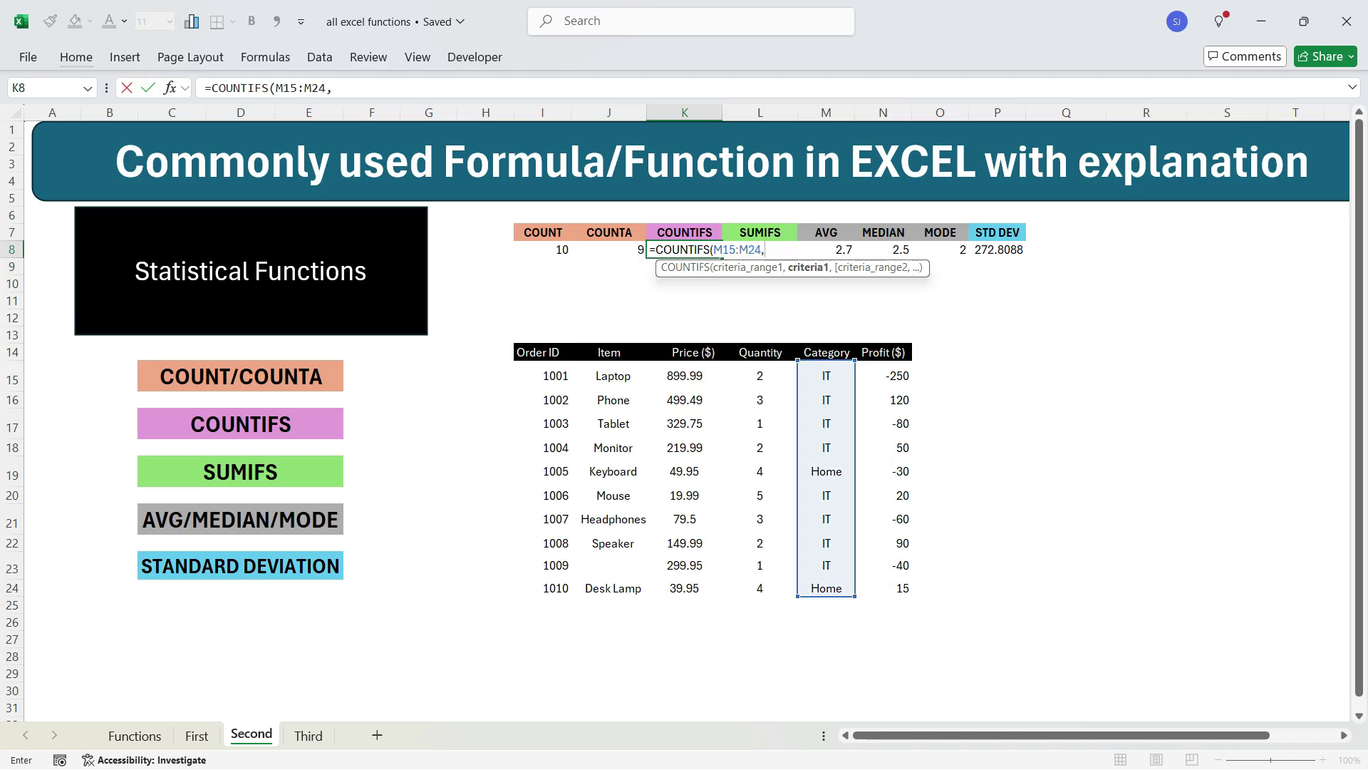
pyautogui.write('"IT"')
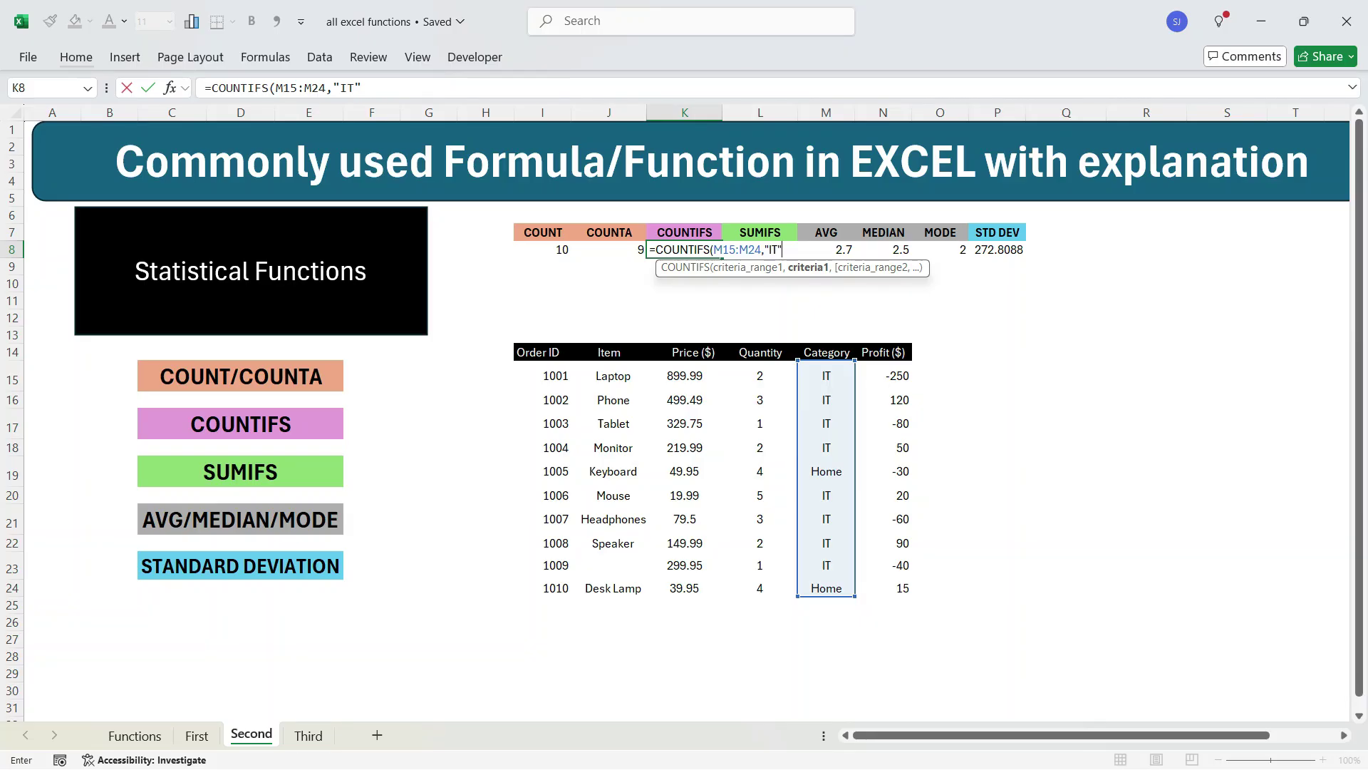
# Add the Quantity range L15:L24 with the criterion ">=2" to the COUNTIFS formula and complete it.
pyautogui.write(',')
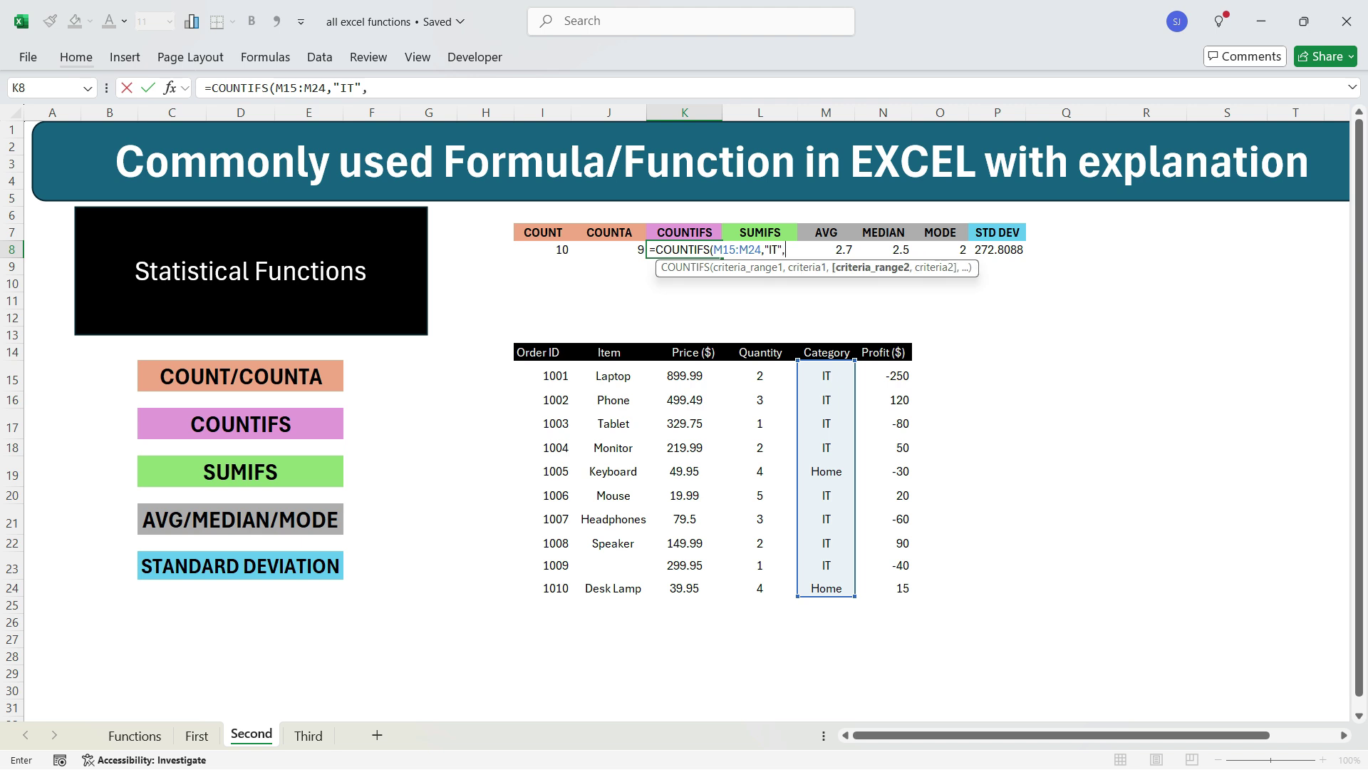
pyautogui.moveTo(759, 375); pyautogui.dragTo(760, 588)
pyautogui.write(',')
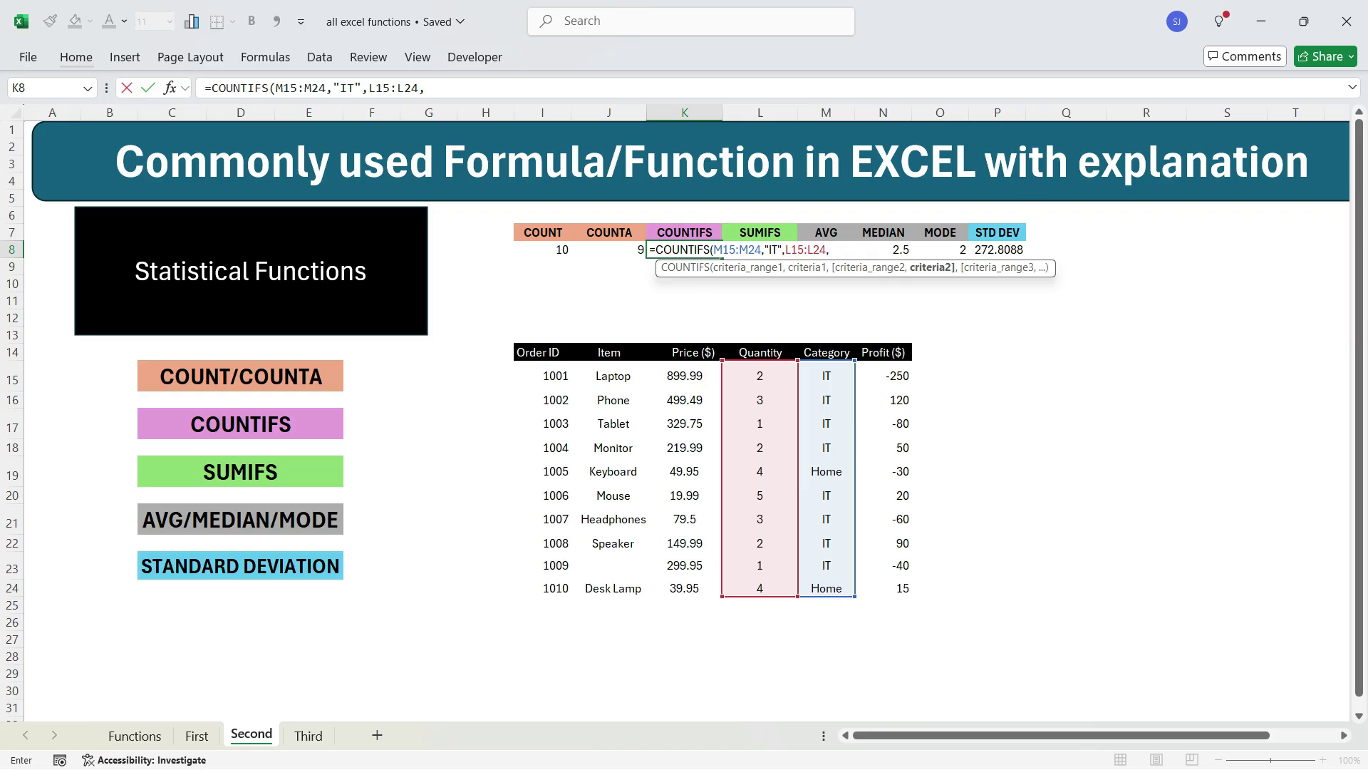
pyautogui.write('">=2"')
pyautogui.press('Return')
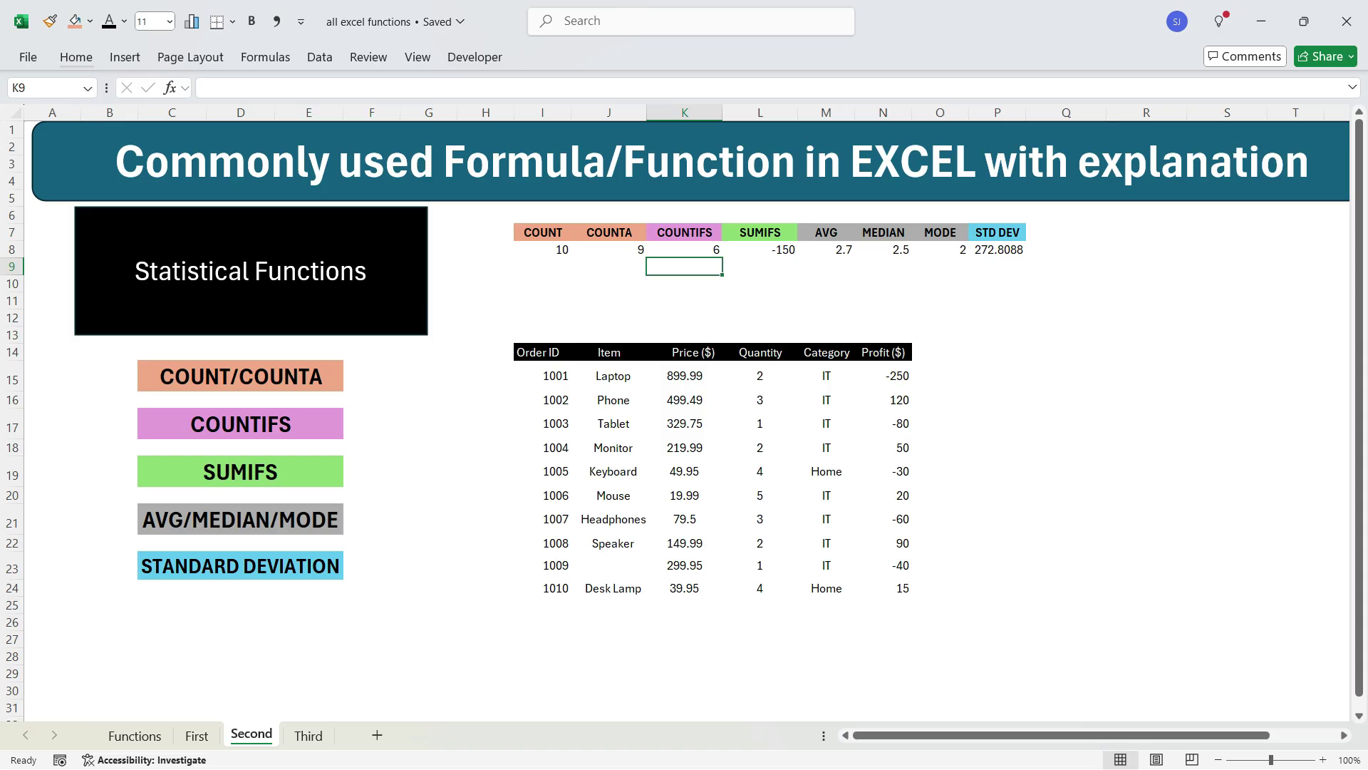
# Enter 1 in K10 as a separate quantity threshold for the COUNTIFS formula.
pyautogui.click(684, 250)
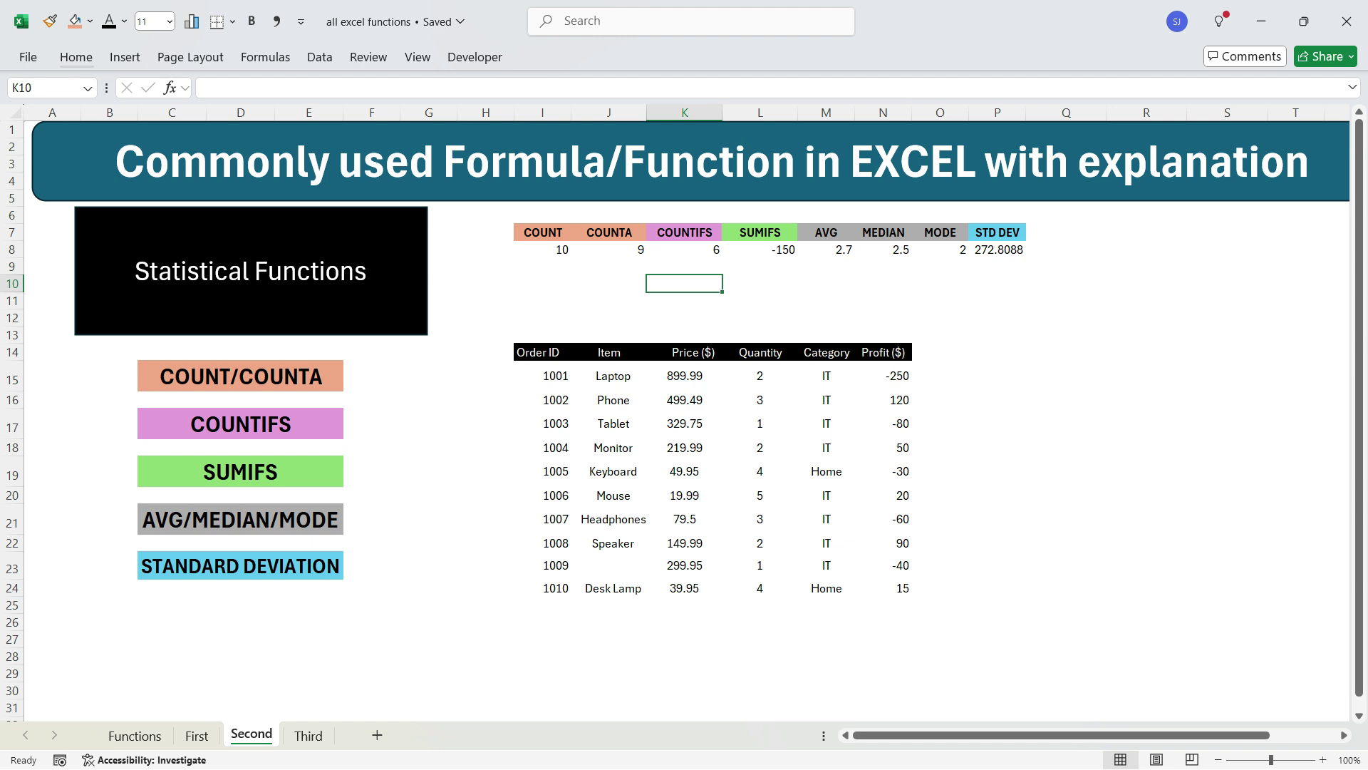
pyautogui.write('1')
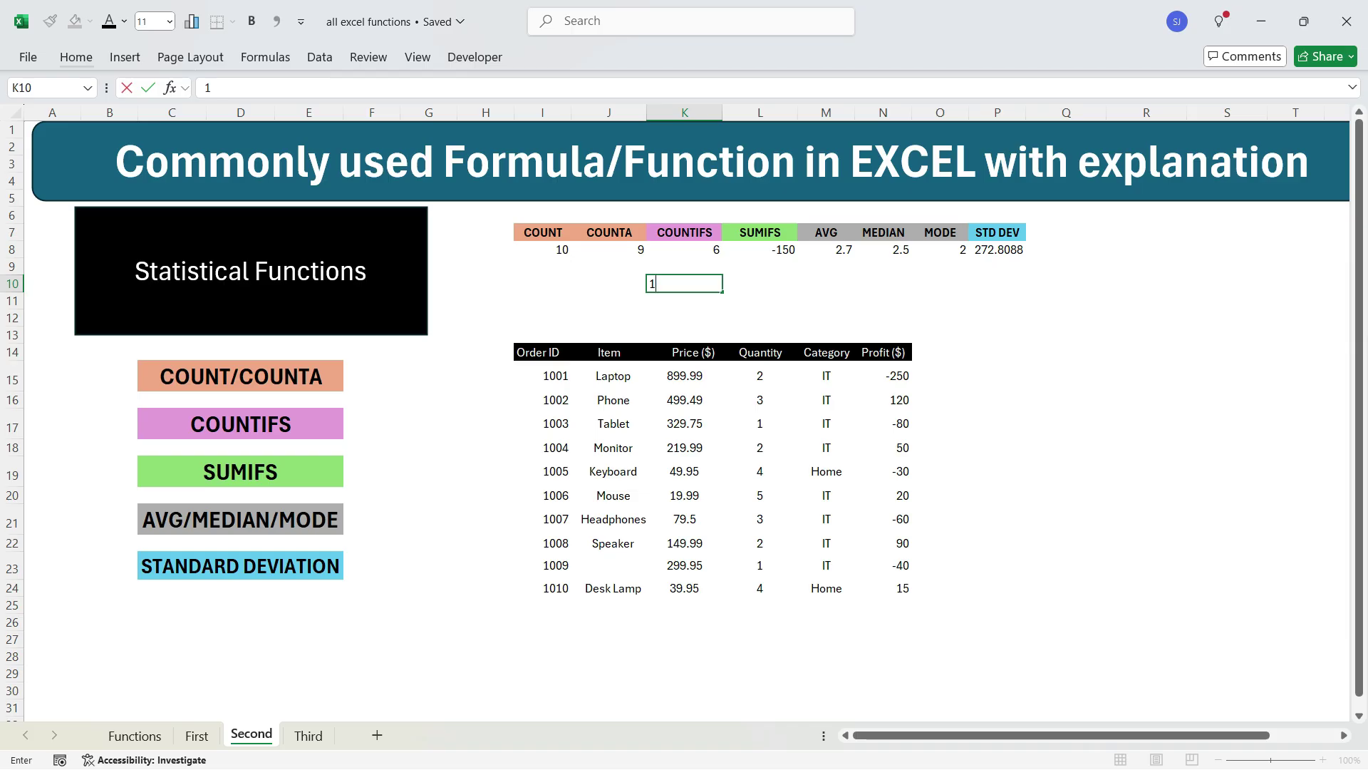
pyautogui.press('Return')
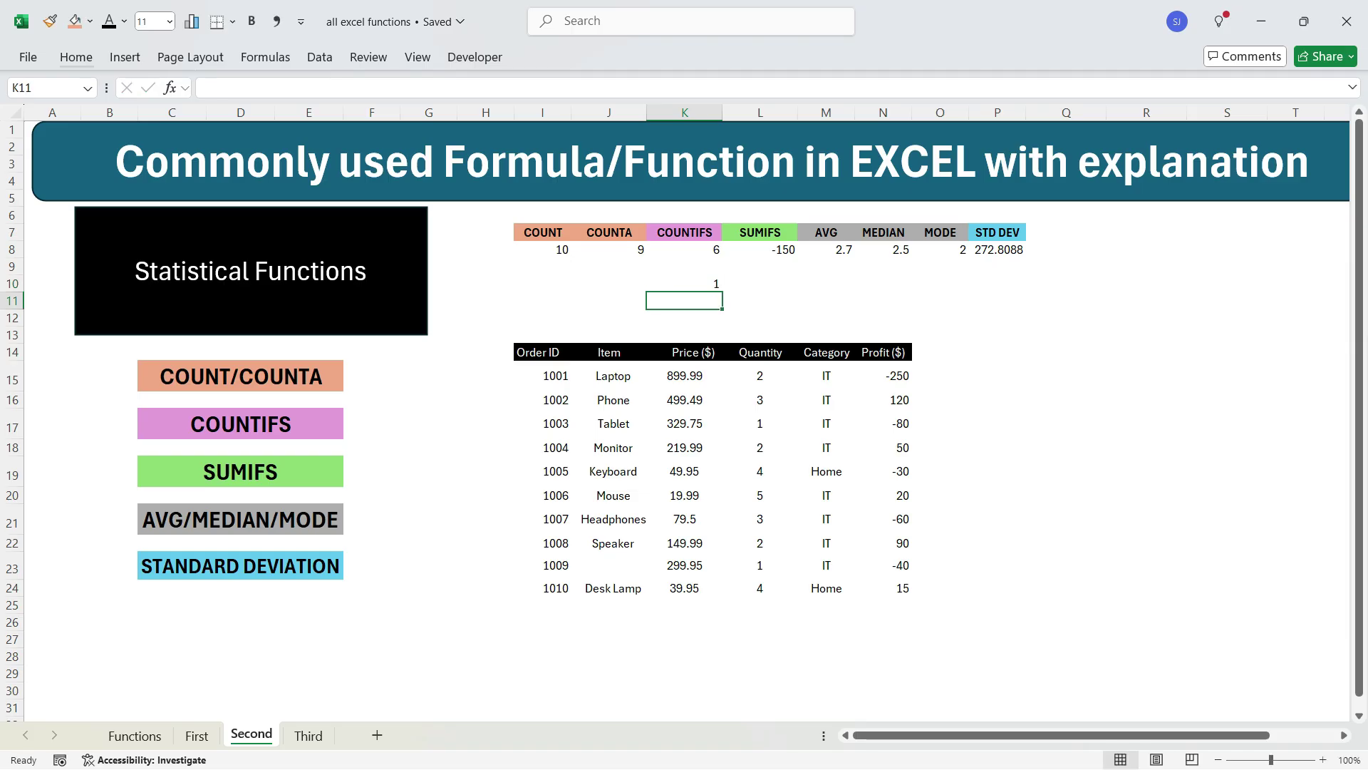
# Change the quantity criterion in the K8 COUNTIFS formula to ">="&K10 so that it refers to the threshold cell.
pyautogui.click(684, 249)
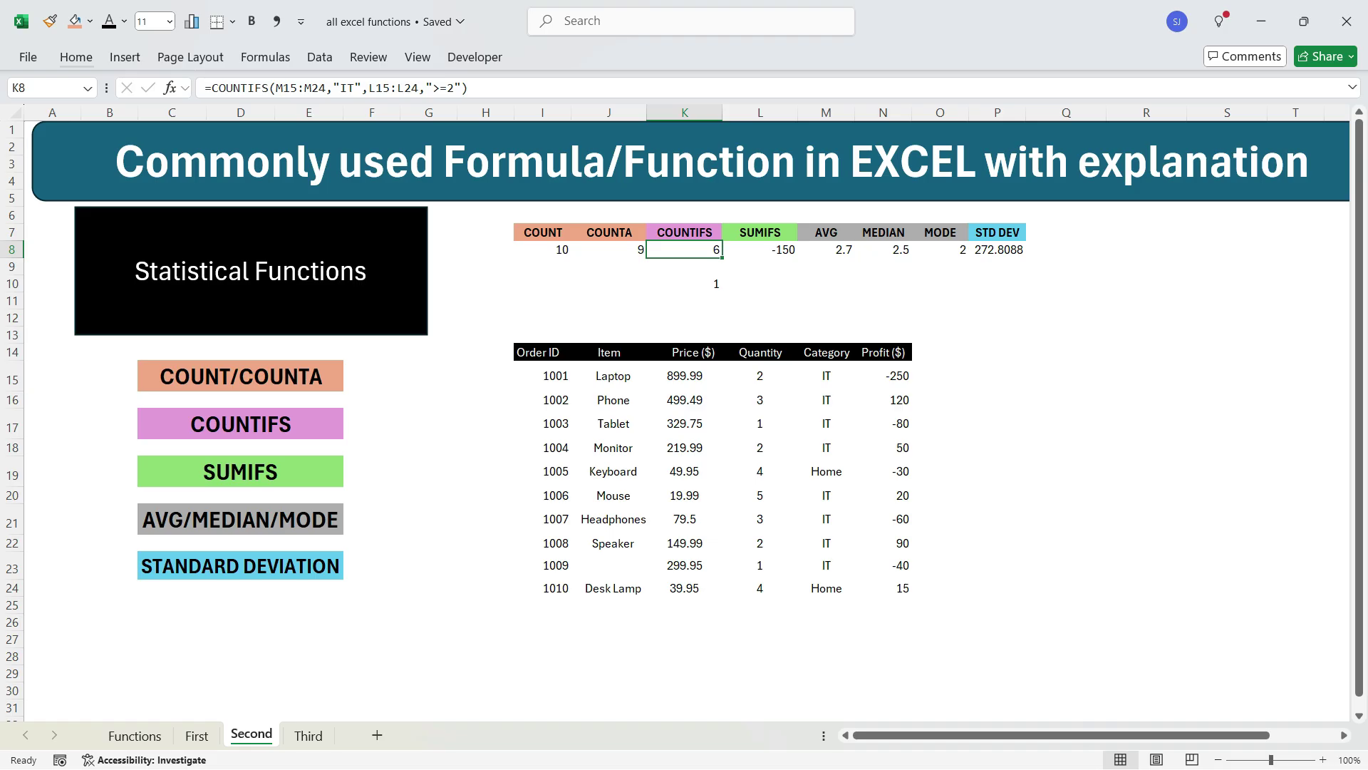
pyautogui.press('F2')
pyautogui.press('Left')
pyautogui.press('BackSpace')
pyautogui.press('BackSpace')
pyautogui.press('BackSpace')
pyautogui.press('BackSpace')
pyautogui.press('BackSpace')
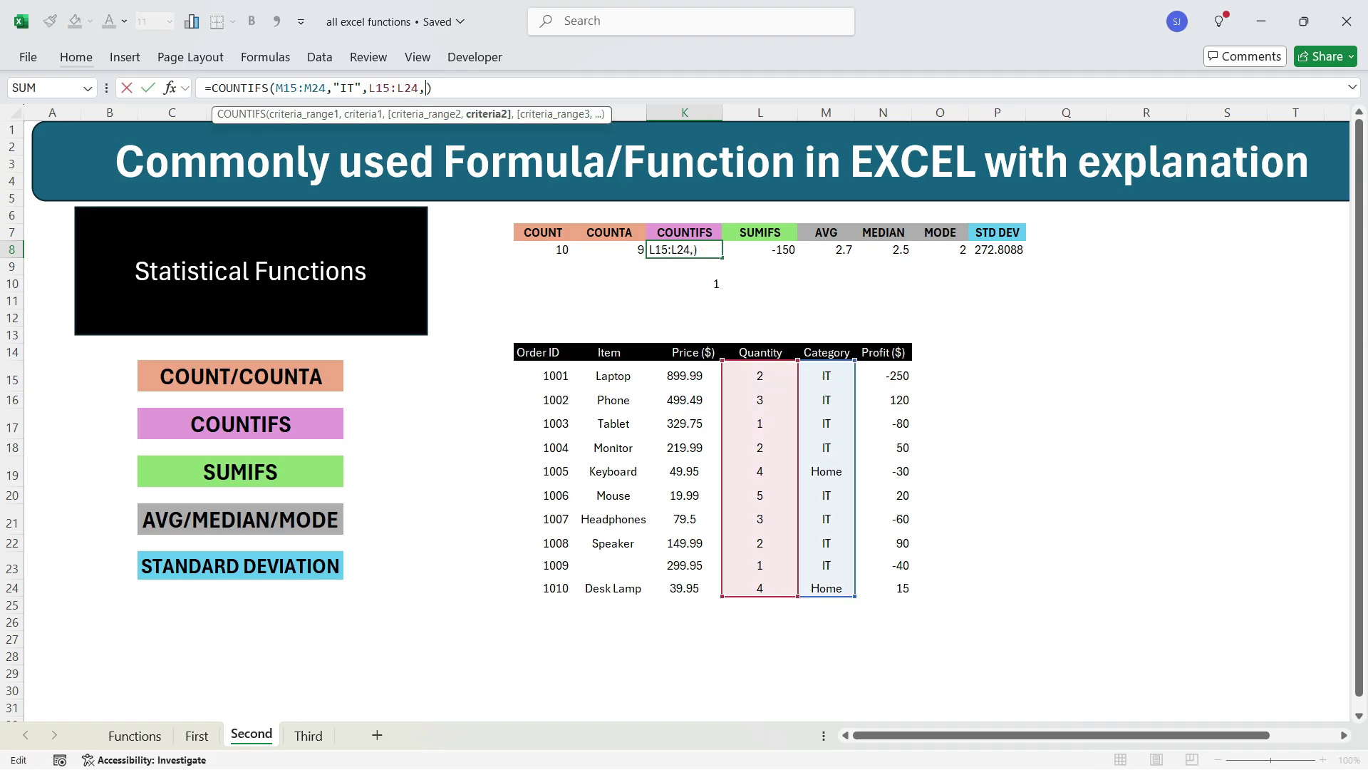
pyautogui.write('">=')
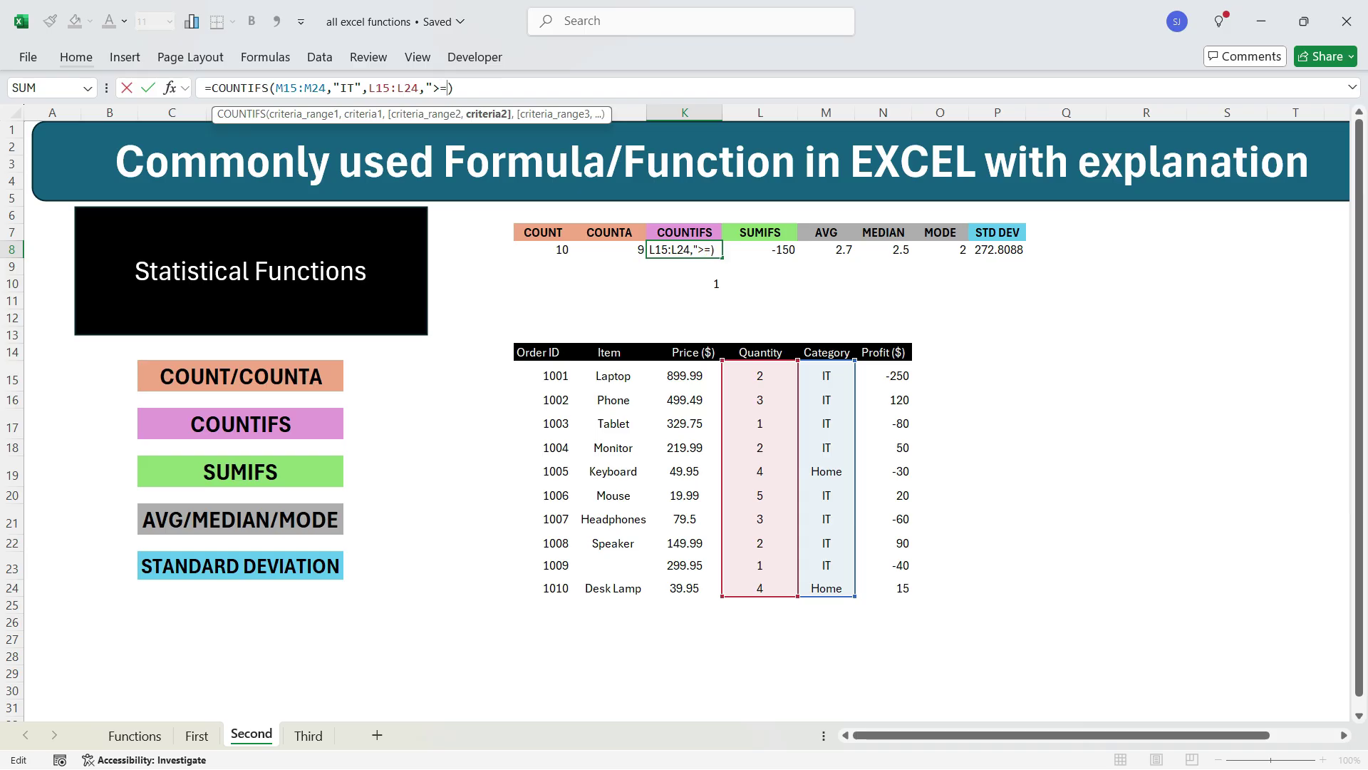
pyautogui.write('"&')
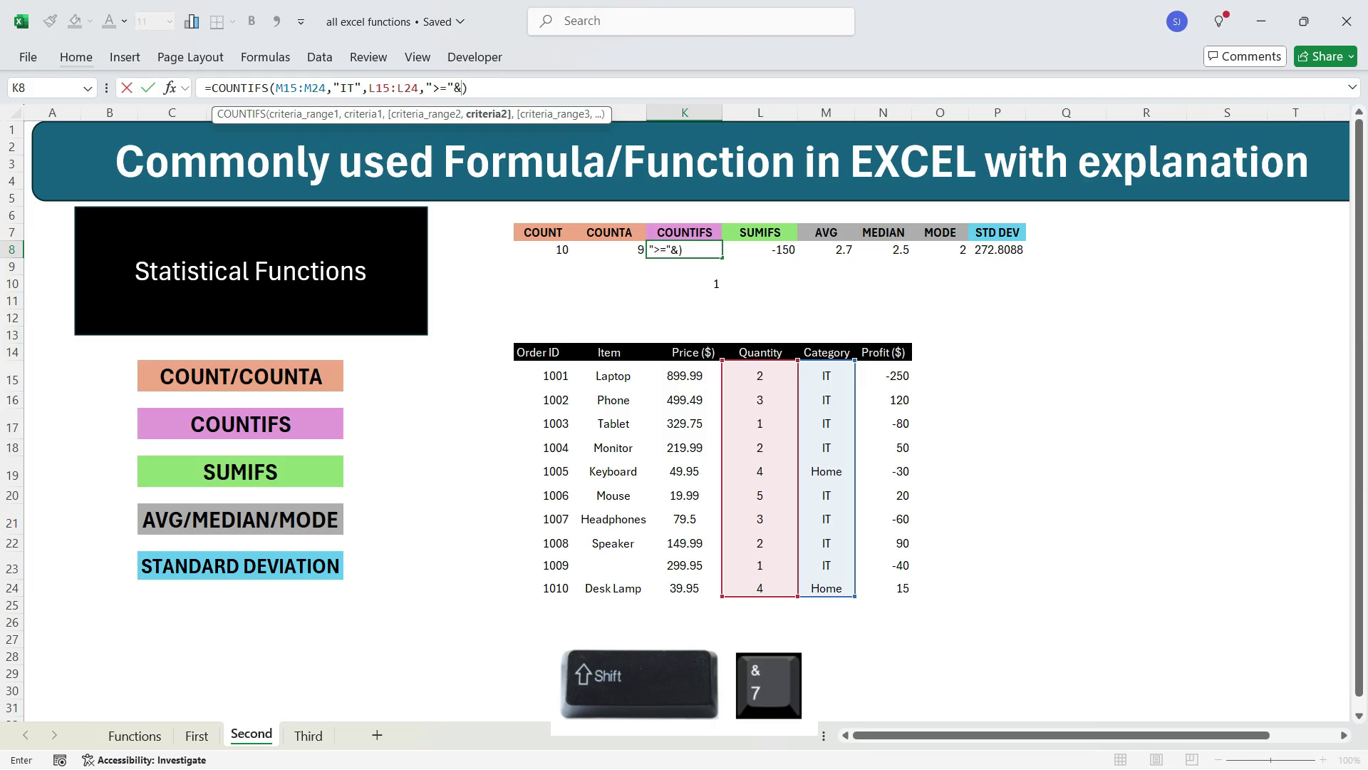
pyautogui.press('Down')
pyautogui.press('Down')
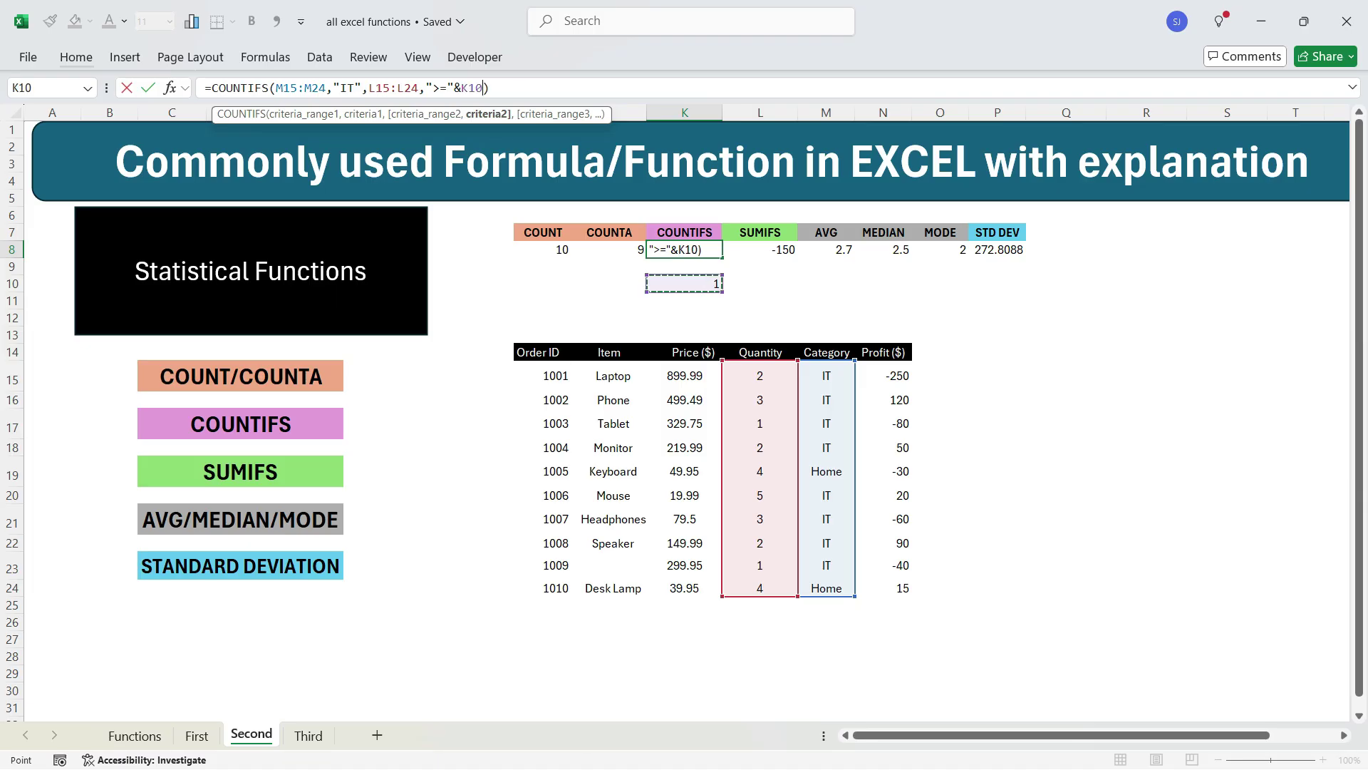
pyautogui.press('Return')
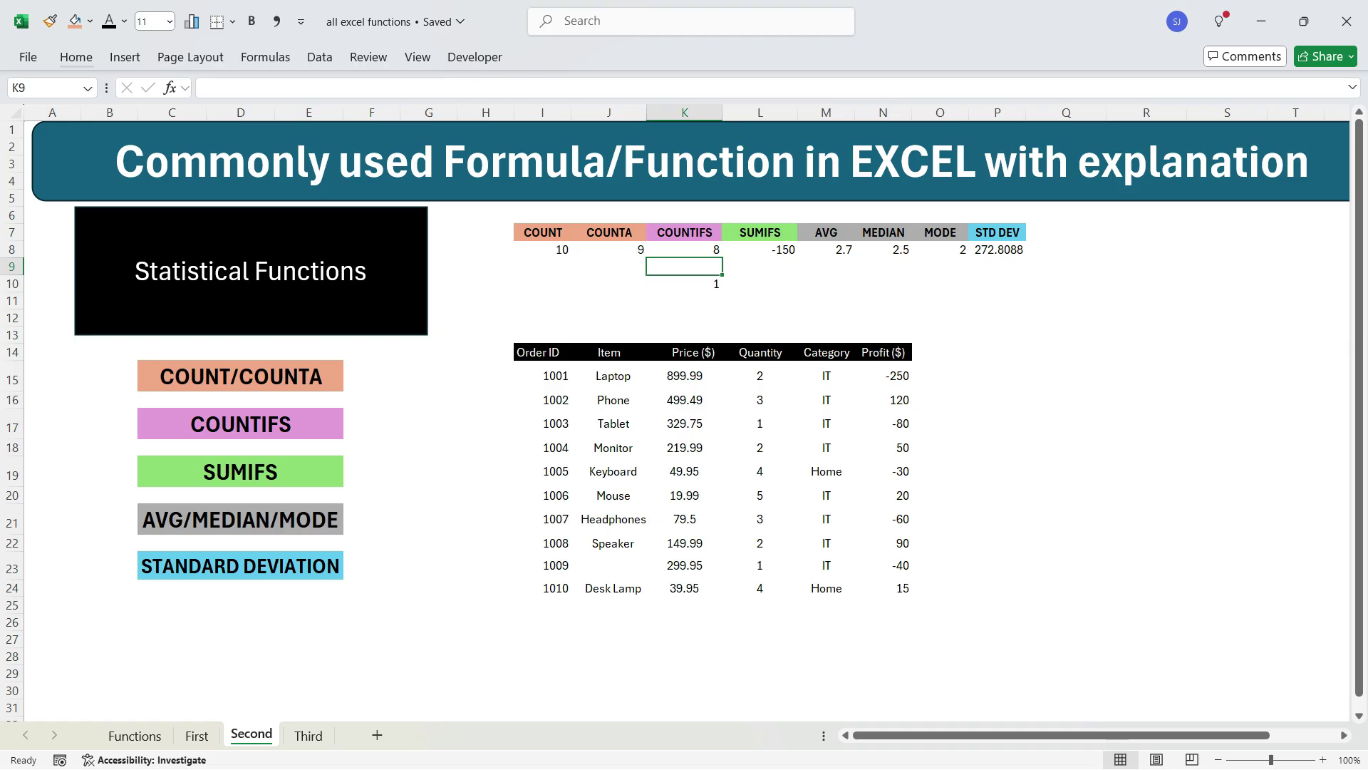
# Set the quantity threshold in K10 to 2.
pyautogui.click(685, 284)
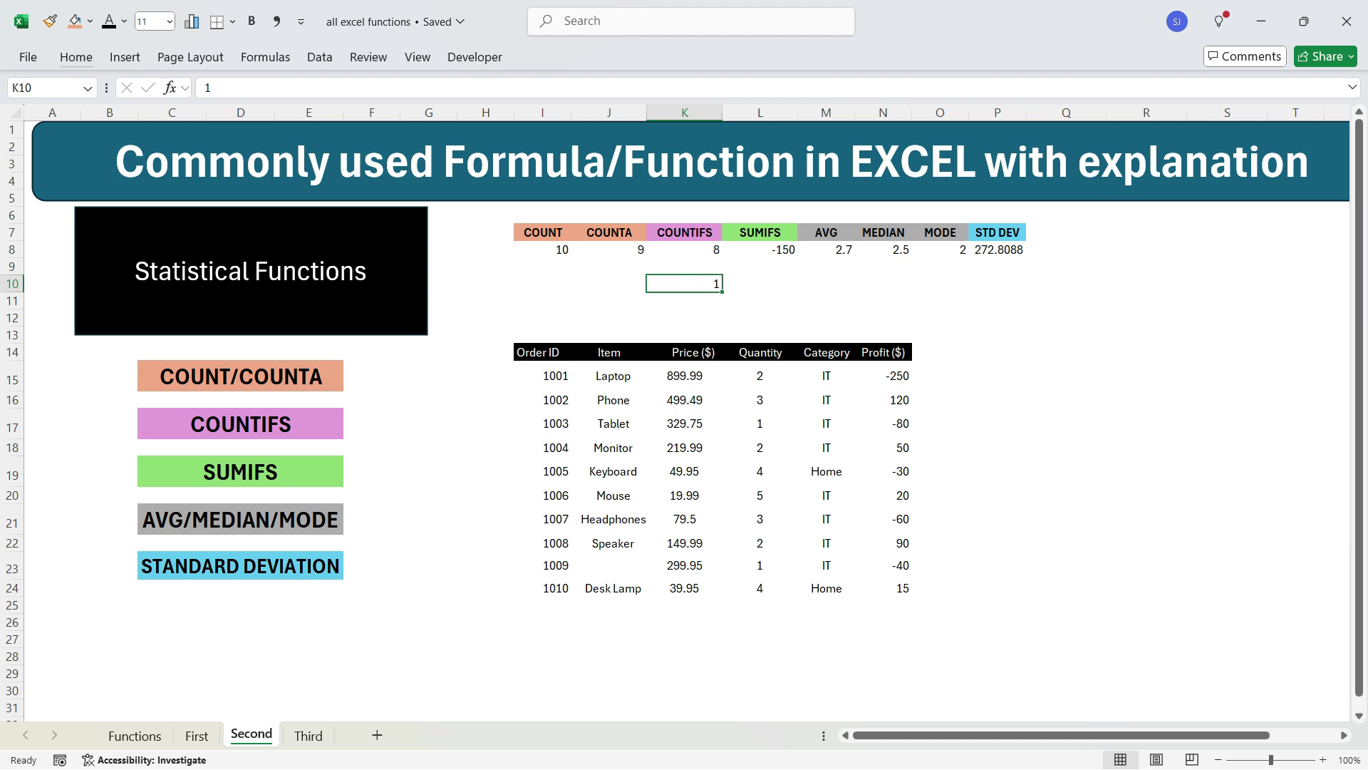
pyautogui.write('2')
pyautogui.press('Return')
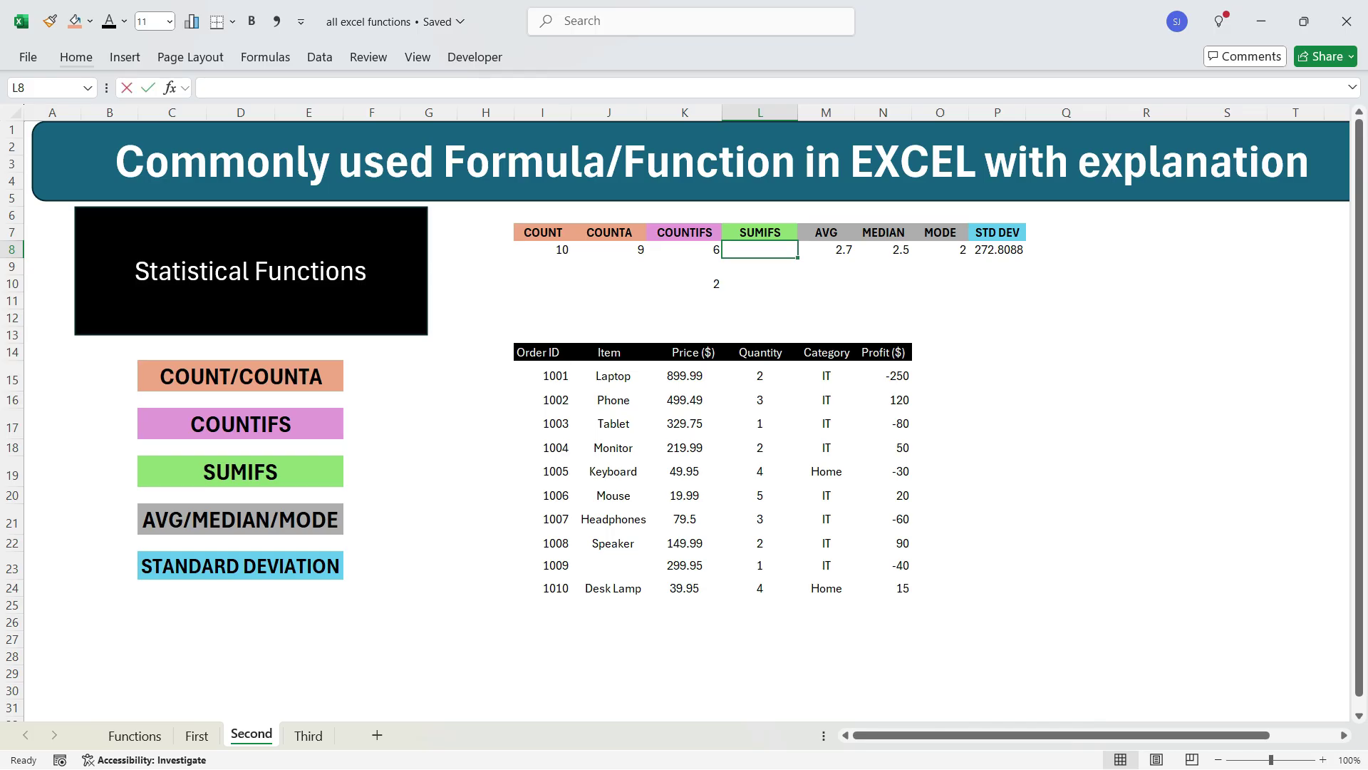
# Start a SUMIFS formula in L8 with the Price range K15:K24 as the sum range.
pyautogui.write('=sumi')
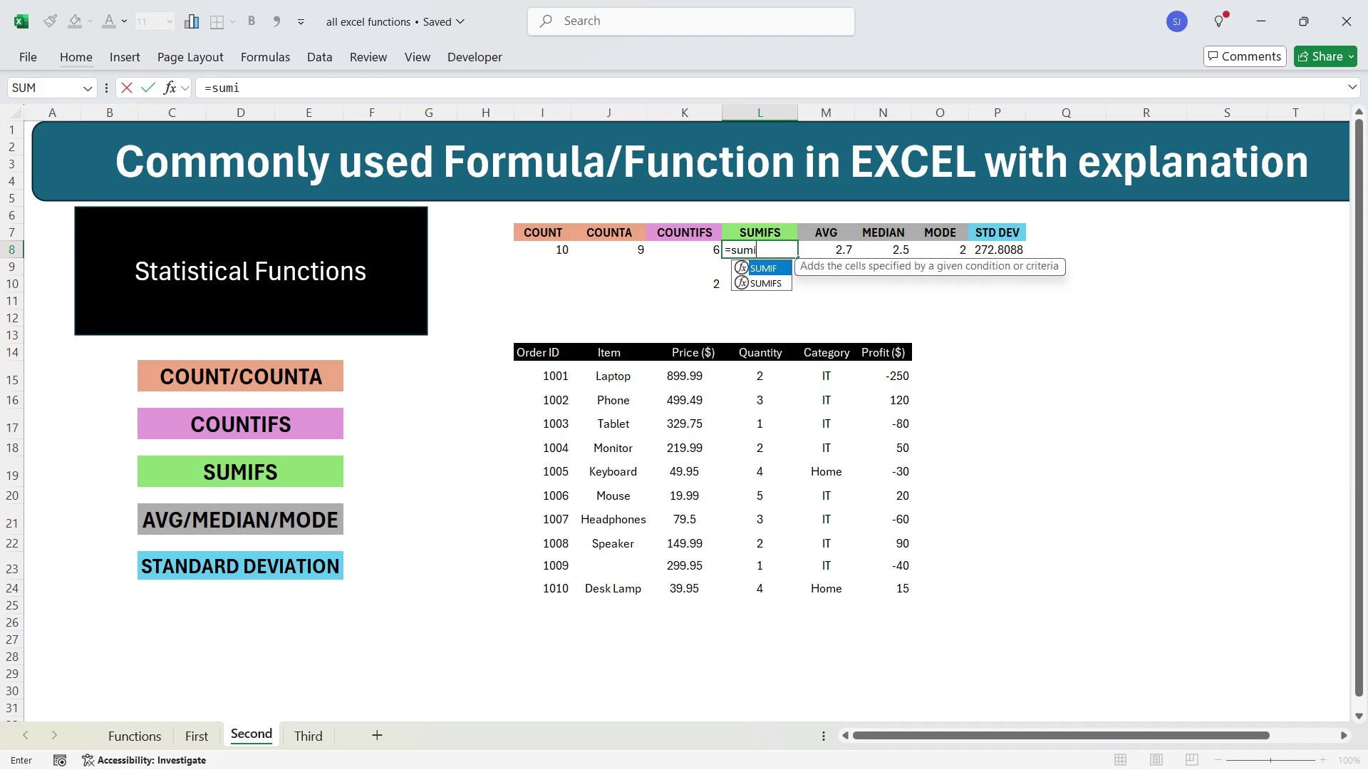
pyautogui.press('Down')
pyautogui.press('Tab')
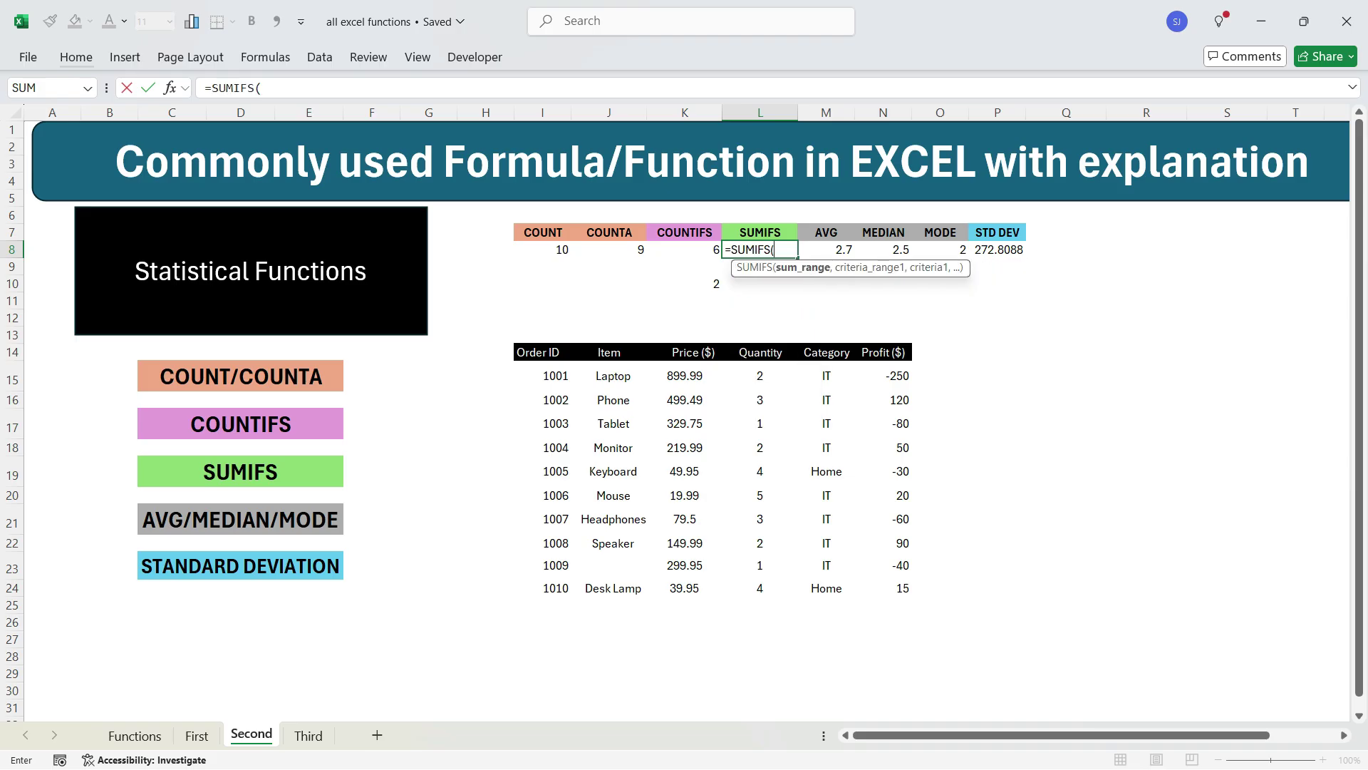
pyautogui.moveTo(684, 375); pyautogui.dragTo(722, 593)
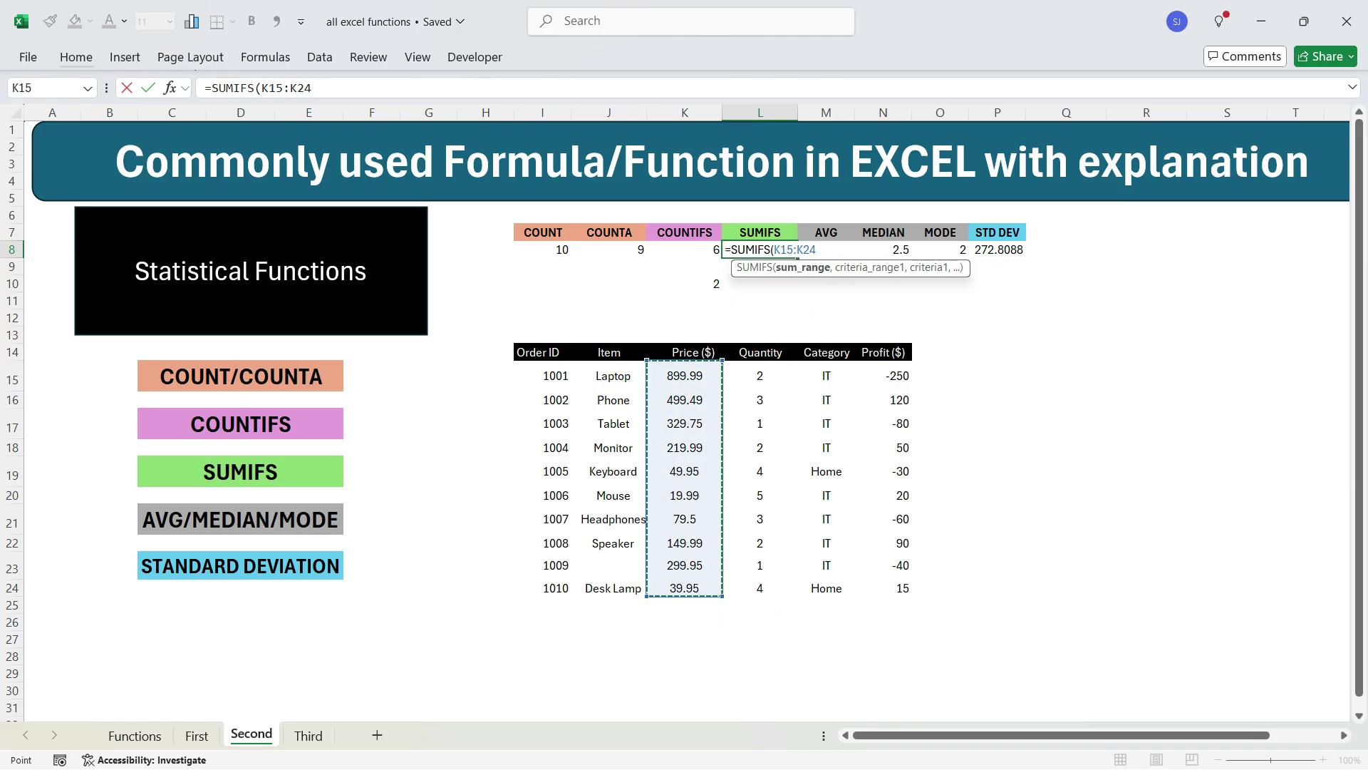
pyautogui.write(',')
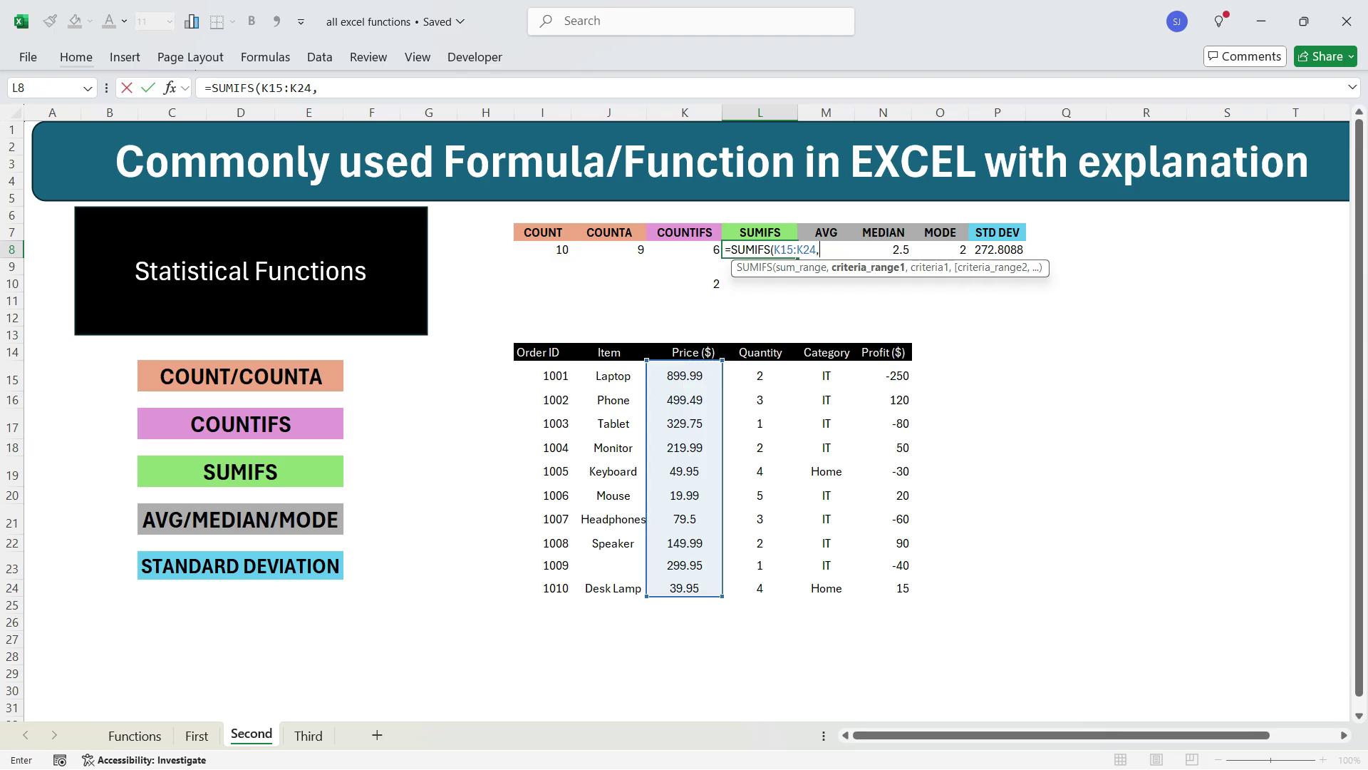
# Add the Category range M15:M24 with the criterion "IT" to the SUMIFS formula.
pyautogui.moveTo(826, 376); pyautogui.dragTo(852, 586)
pyautogui.write(',')
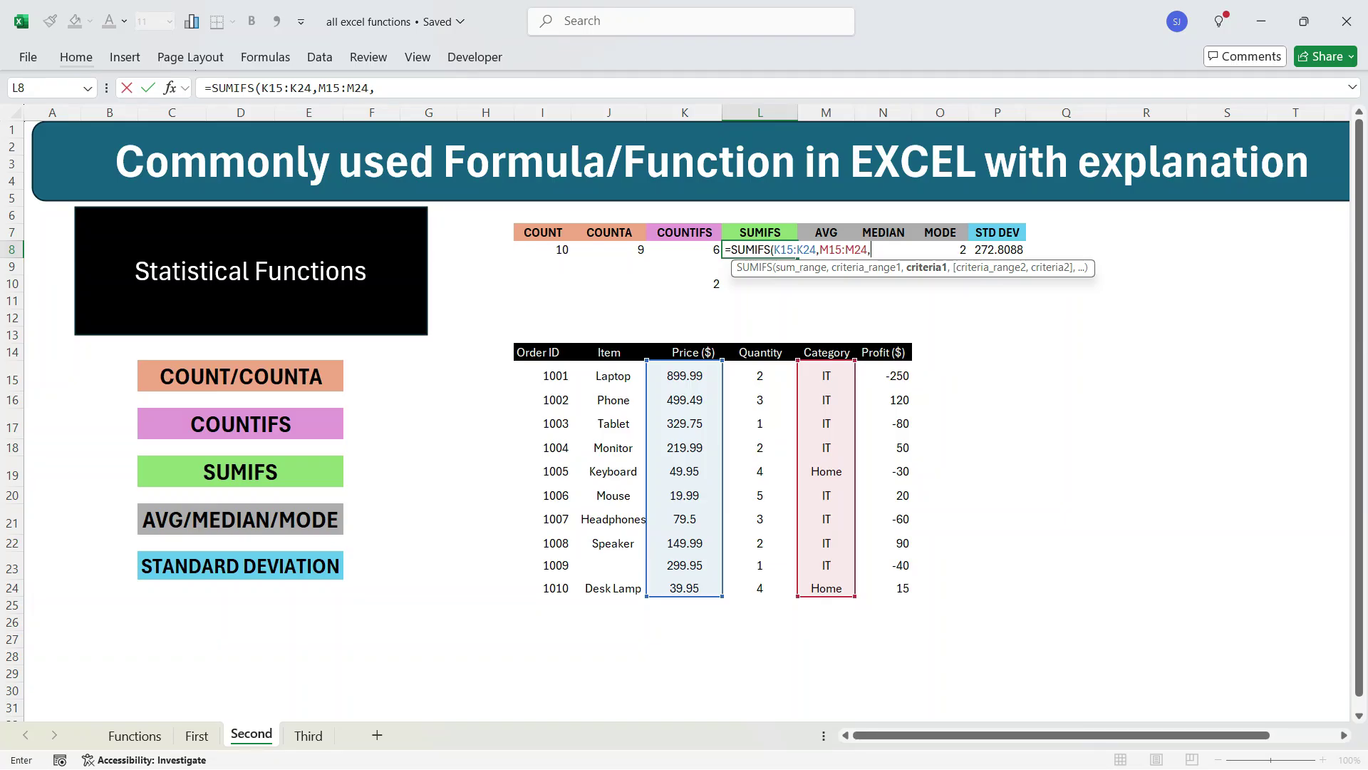
pyautogui.write('"IT",')
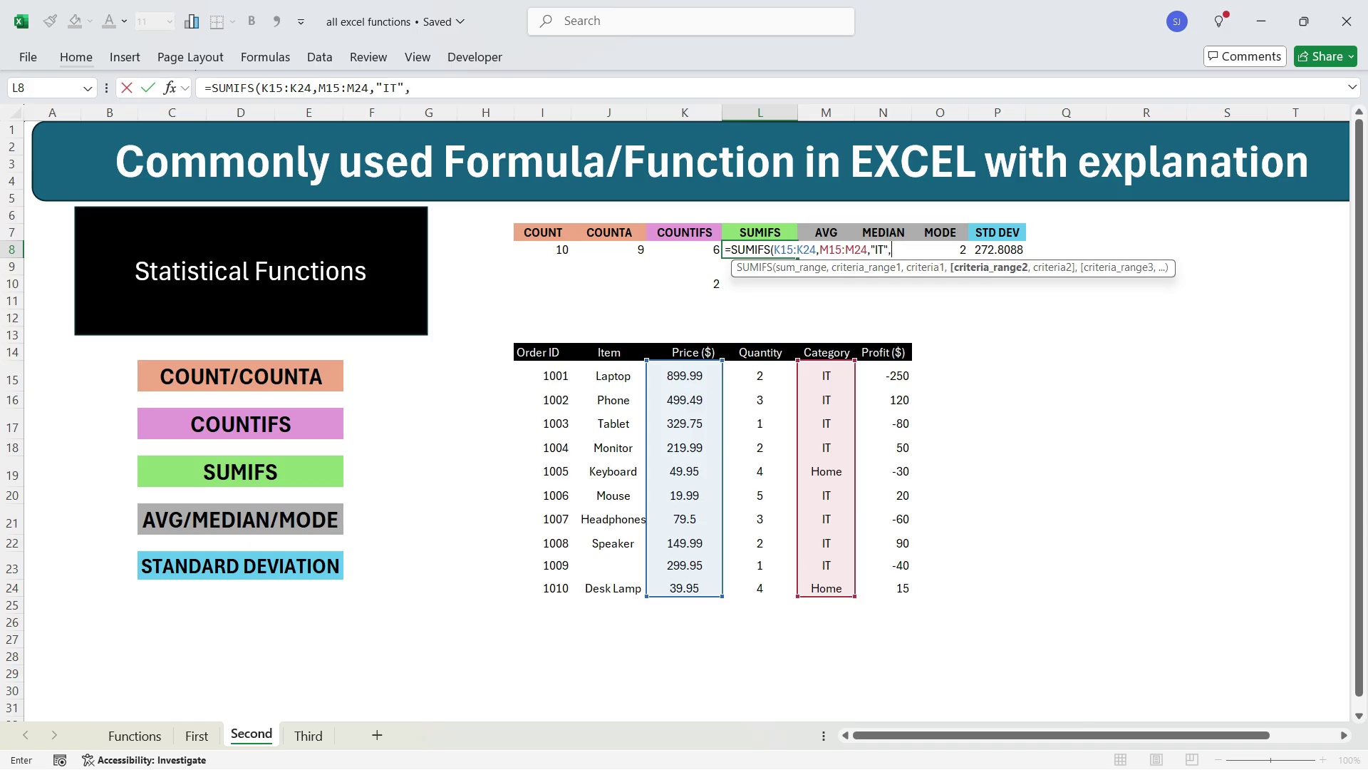
# Add the Quantity range L15:L24 with the criterion ">=2" to the SUMIFS formula, complete it and reselect L8.
pyautogui.moveTo(759, 376); pyautogui.dragTo(783, 591)
pyautogui.write(',')
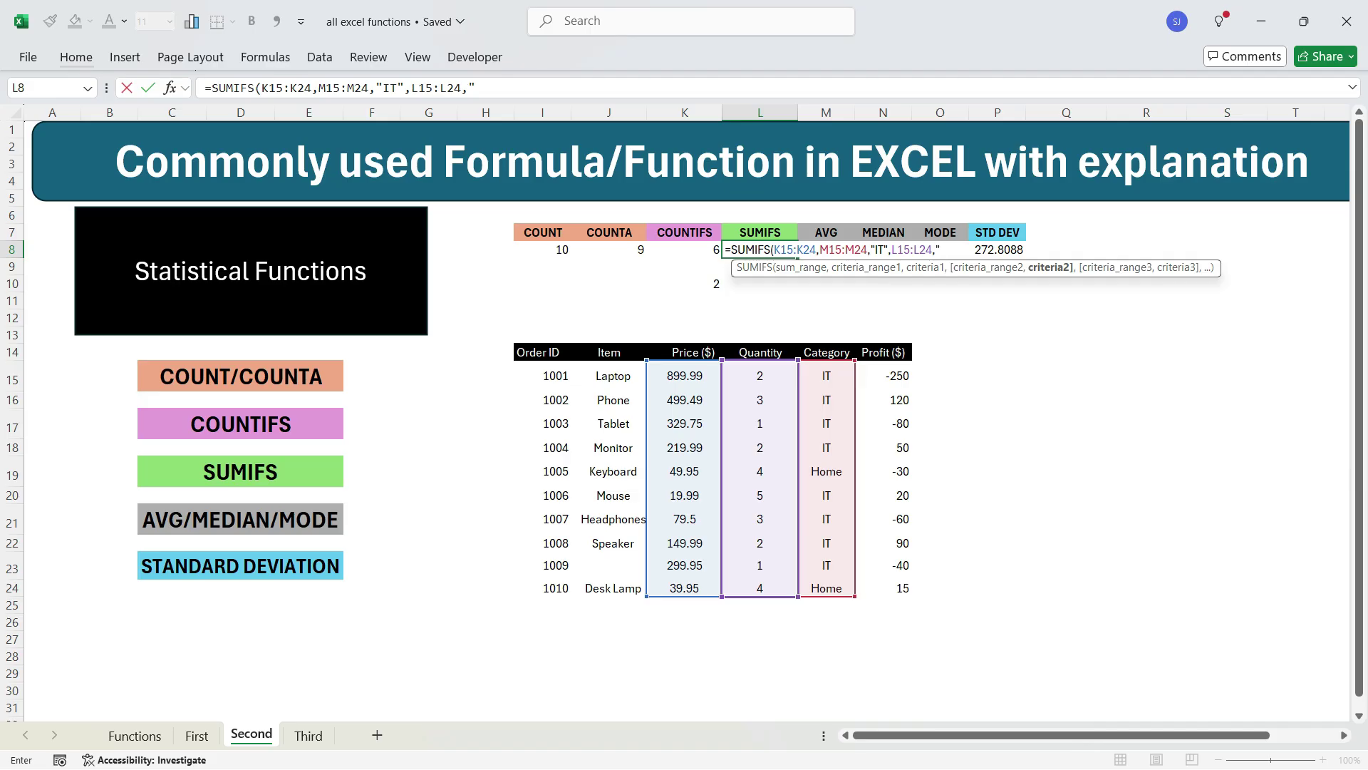
pyautogui.write('">=2)')
pyautogui.press('Return')
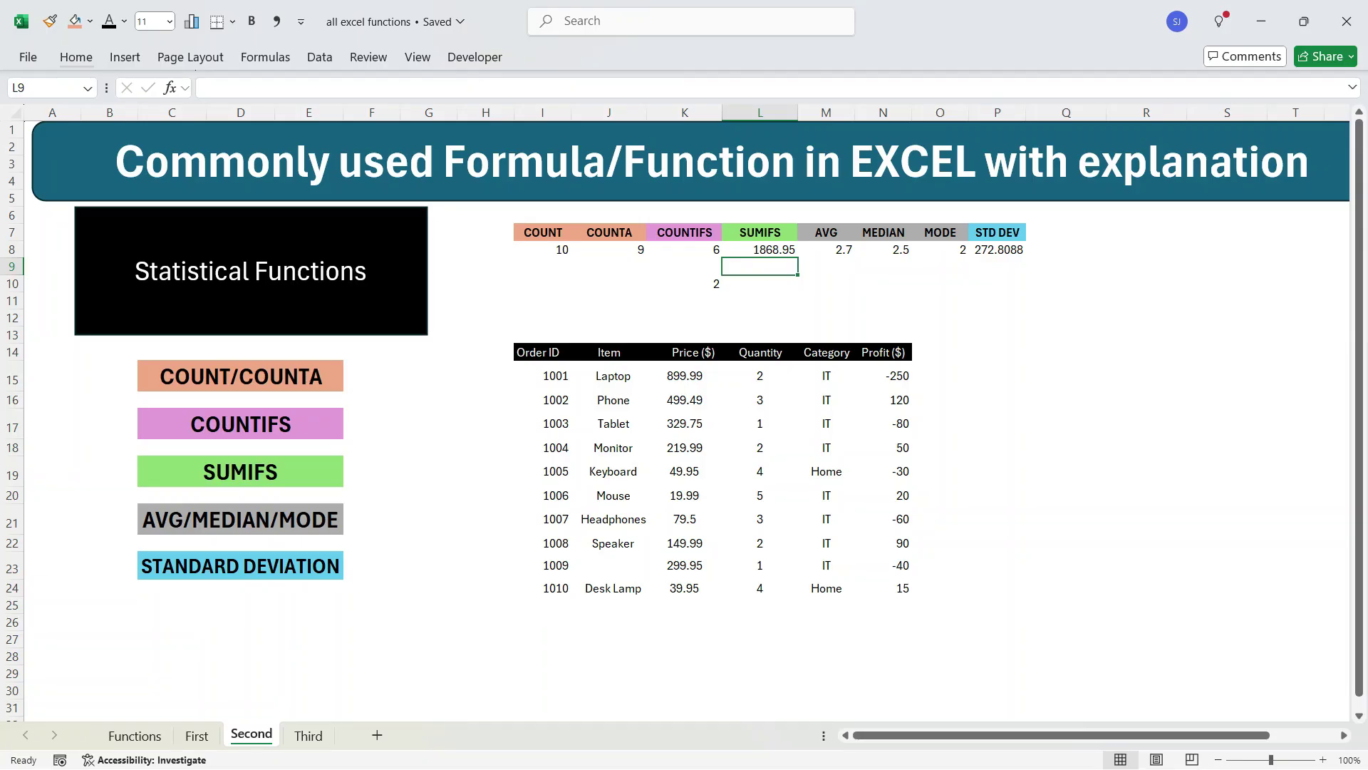
pyautogui.click(760, 249)
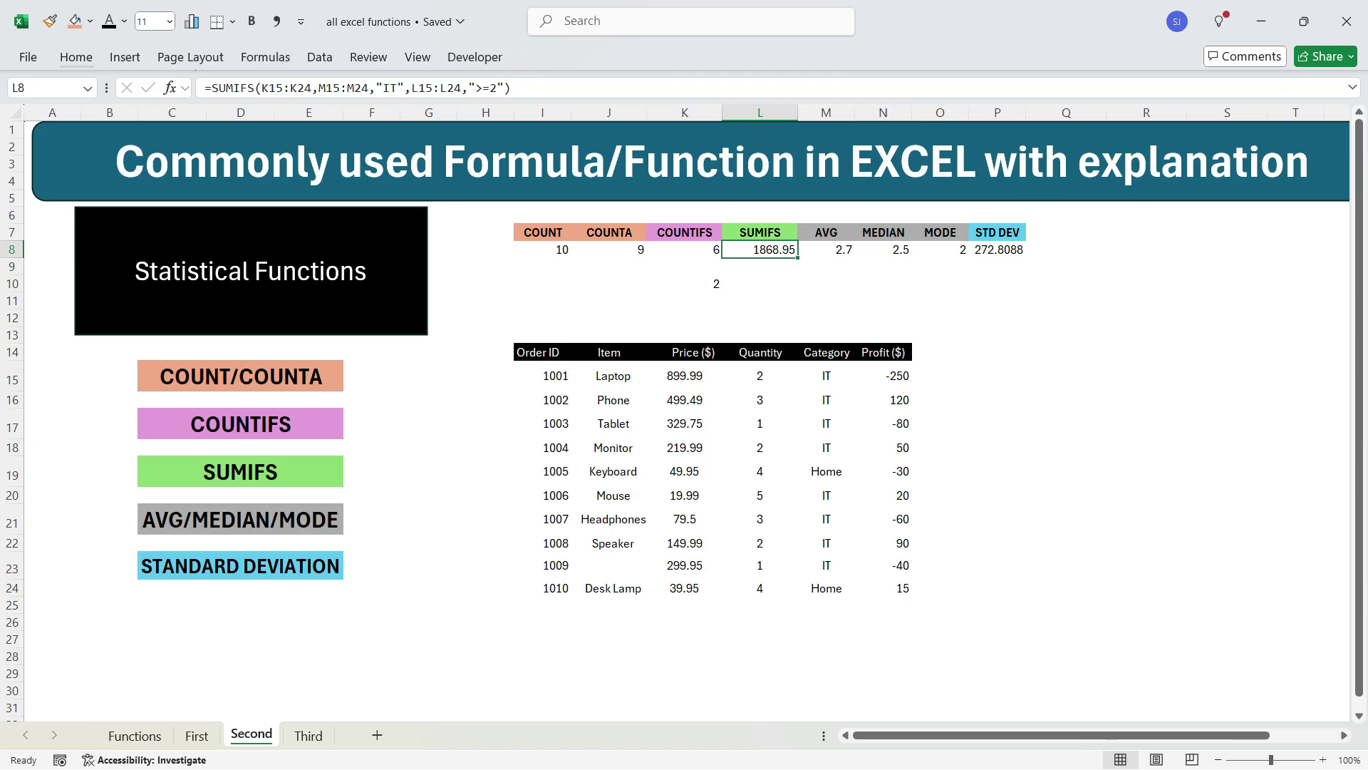
# Replace the content of M8 with an AVERAGE formula over the Price range K15:K24.
pyautogui.click(827, 249)
pyautogui.press('Delete')
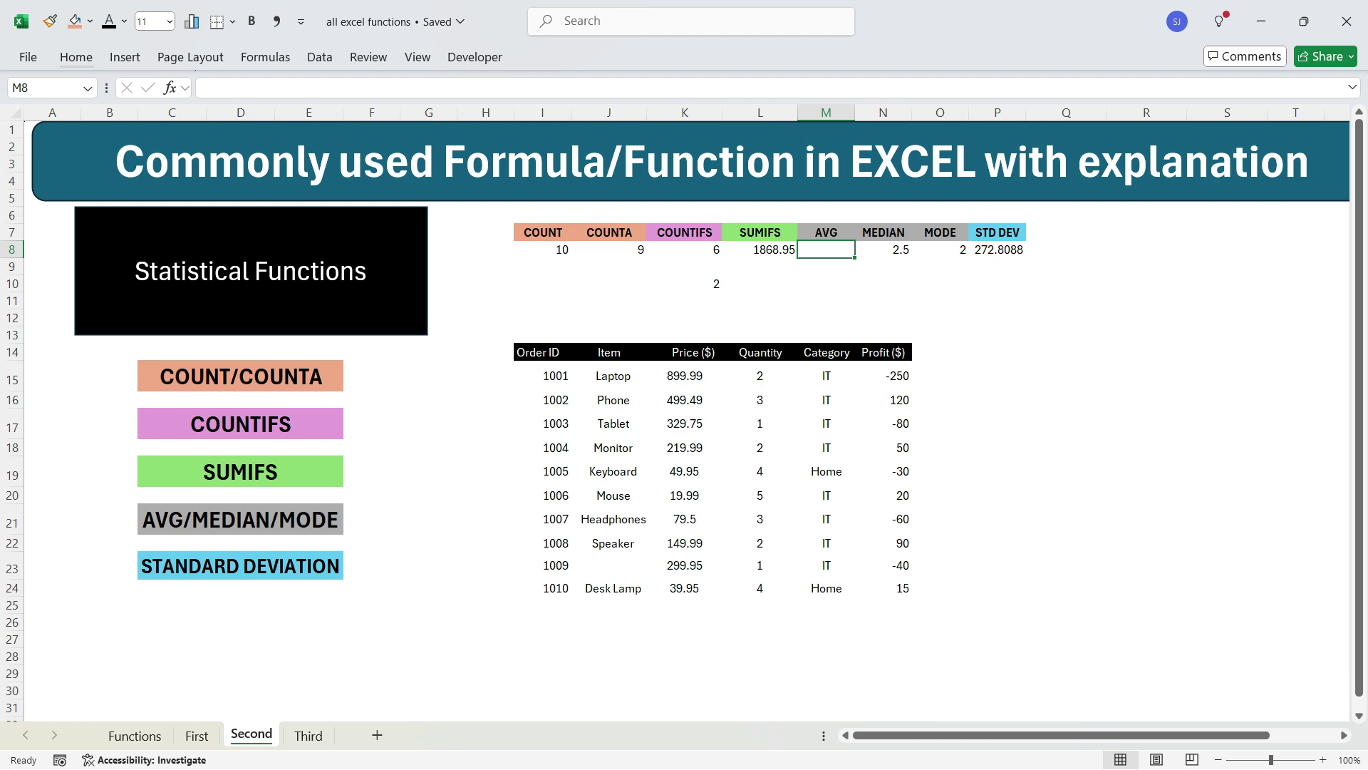
pyautogui.write('=av')
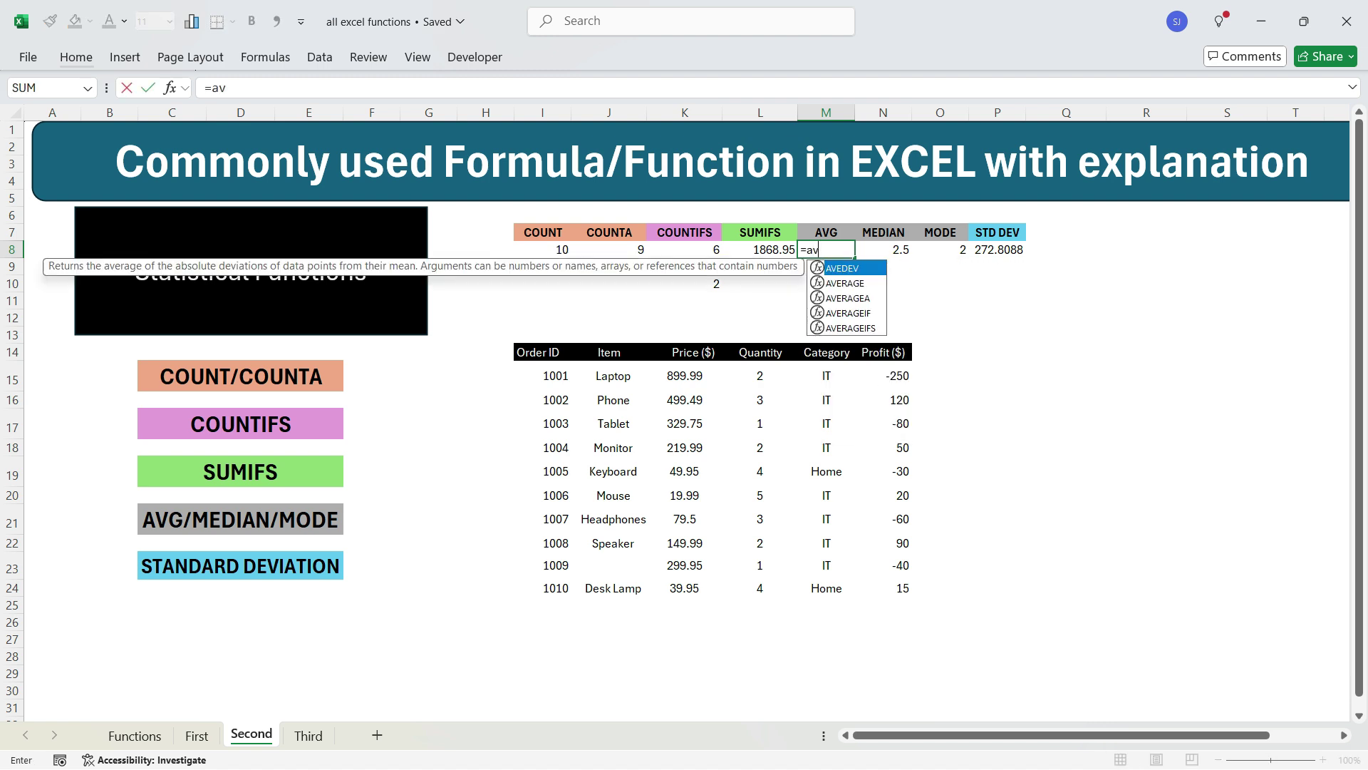
pyautogui.press('Down')
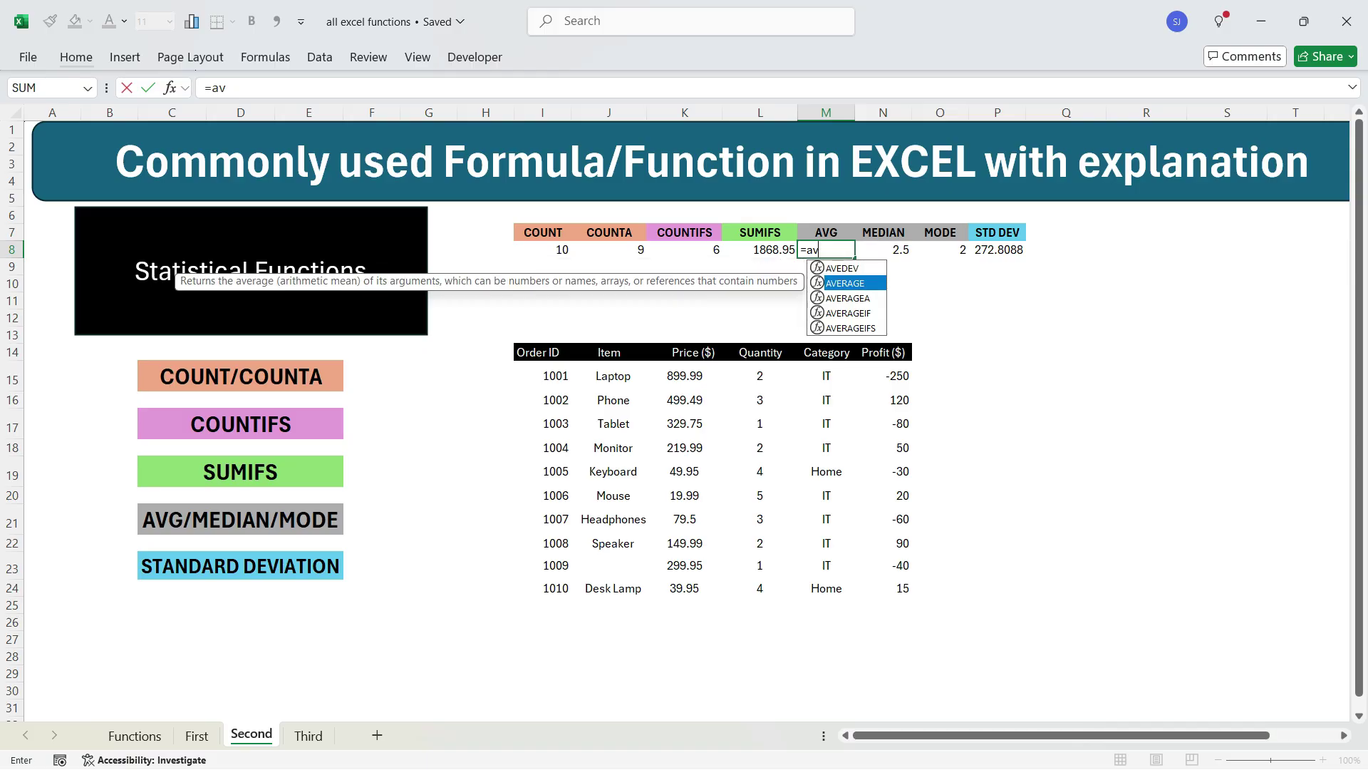
pyautogui.press('Tab')
pyautogui.moveTo(684, 376); pyautogui.dragTo(684, 588)
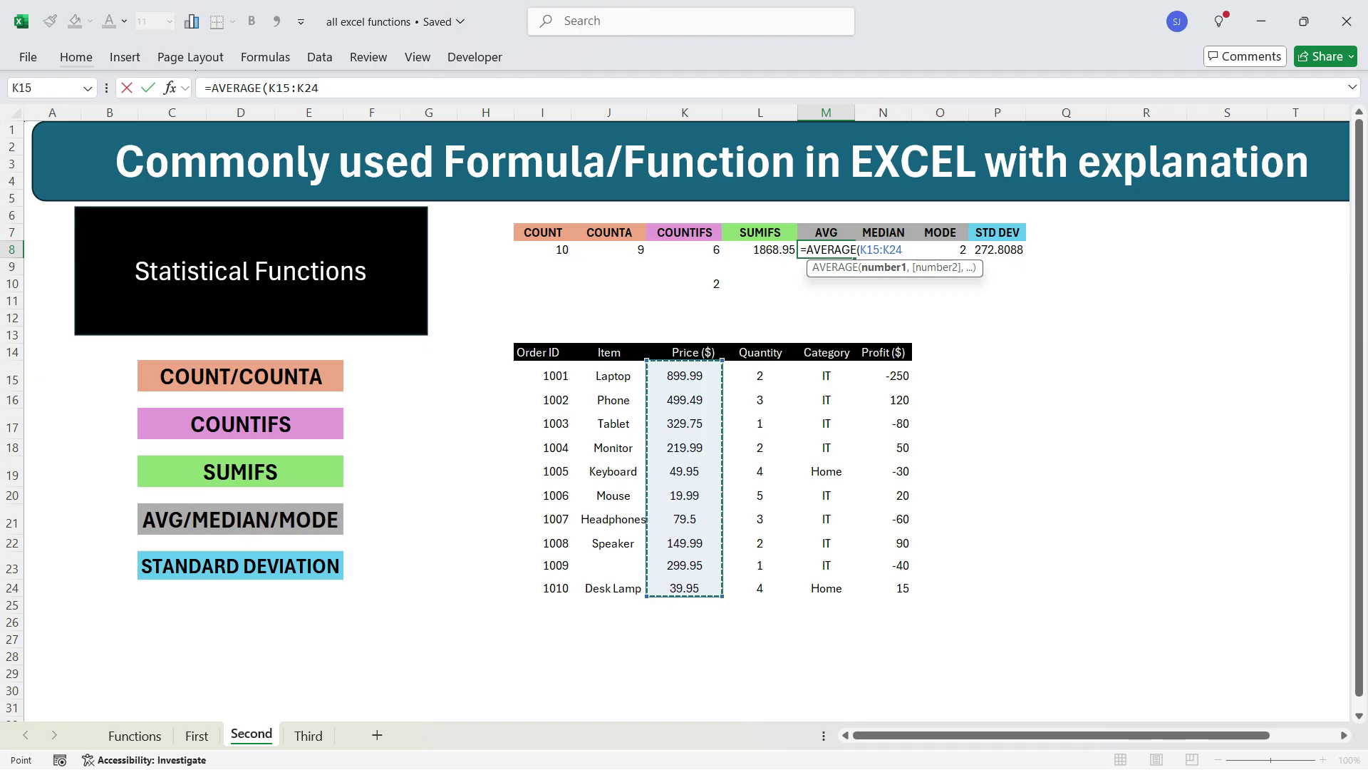
pyautogui.press('Return')
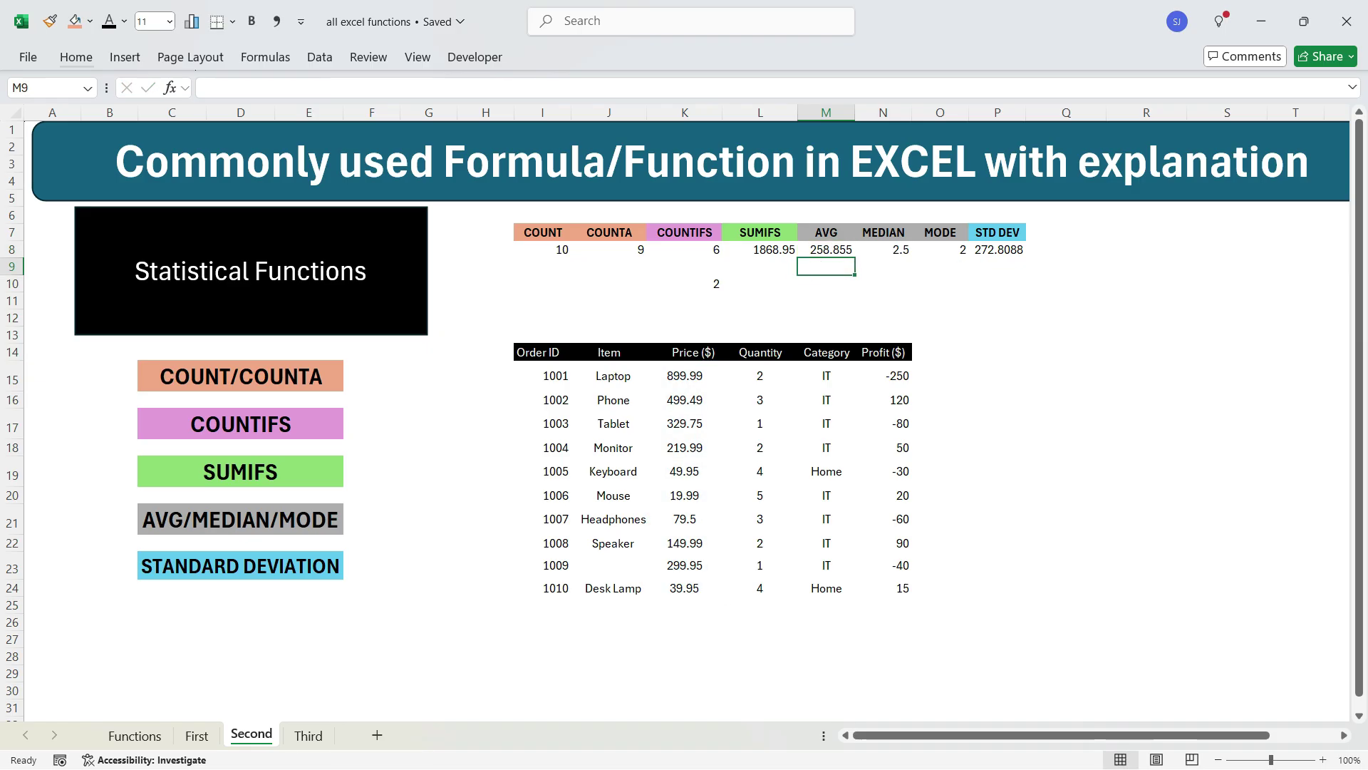
# Replace the content of N8 with a MEDIAN formula over the Quantity range L15:L24.
pyautogui.click(883, 250)
pyautogui.press('Delete')
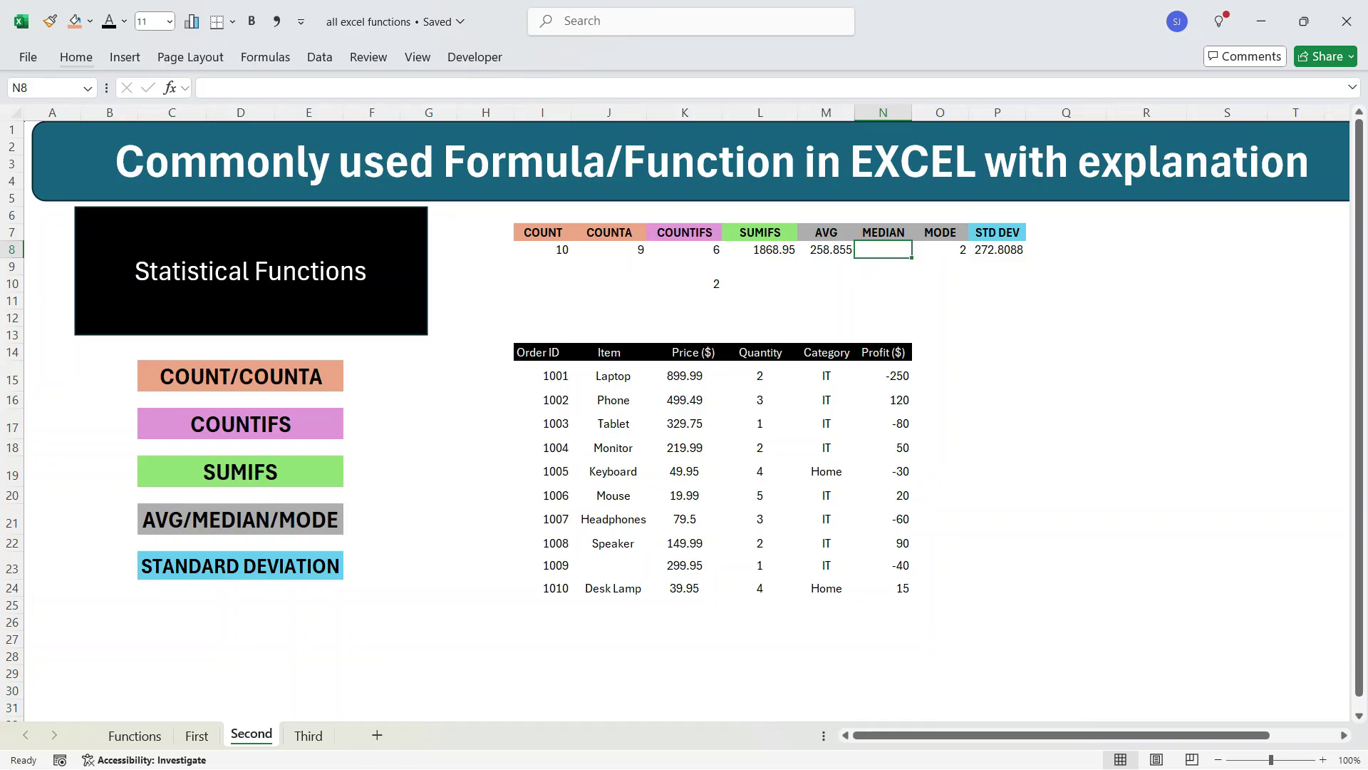
pyautogui.write('=m')
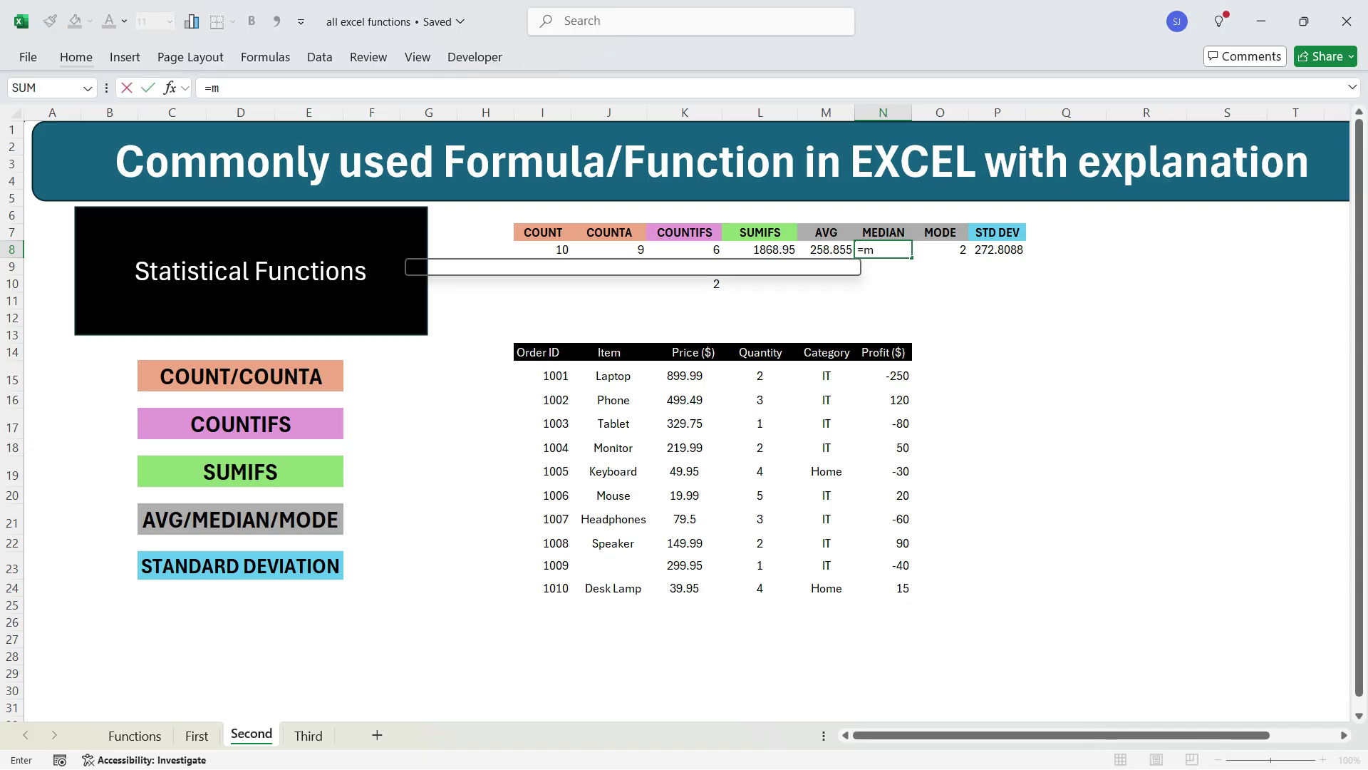
pyautogui.write('ed')
pyautogui.press('Tab')
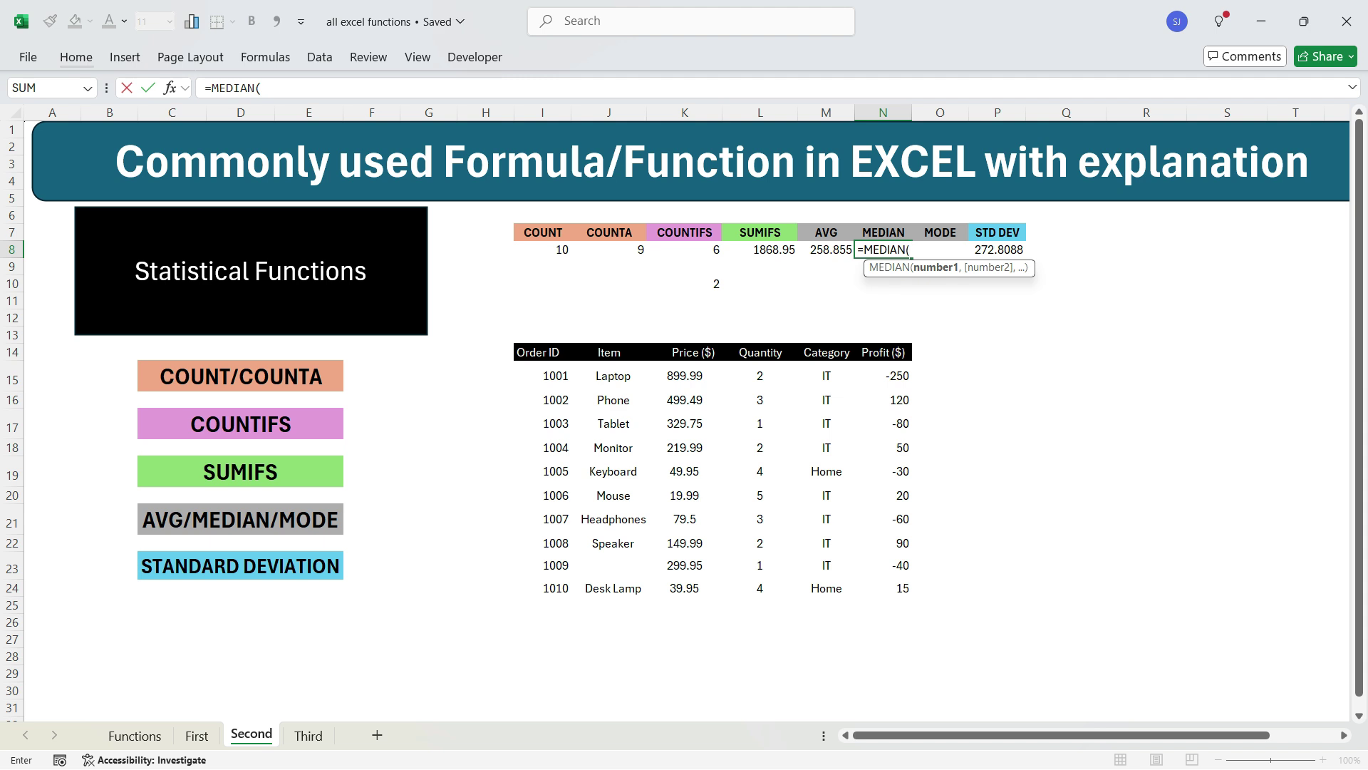
pyautogui.moveTo(760, 375); pyautogui.dragTo(770, 588)
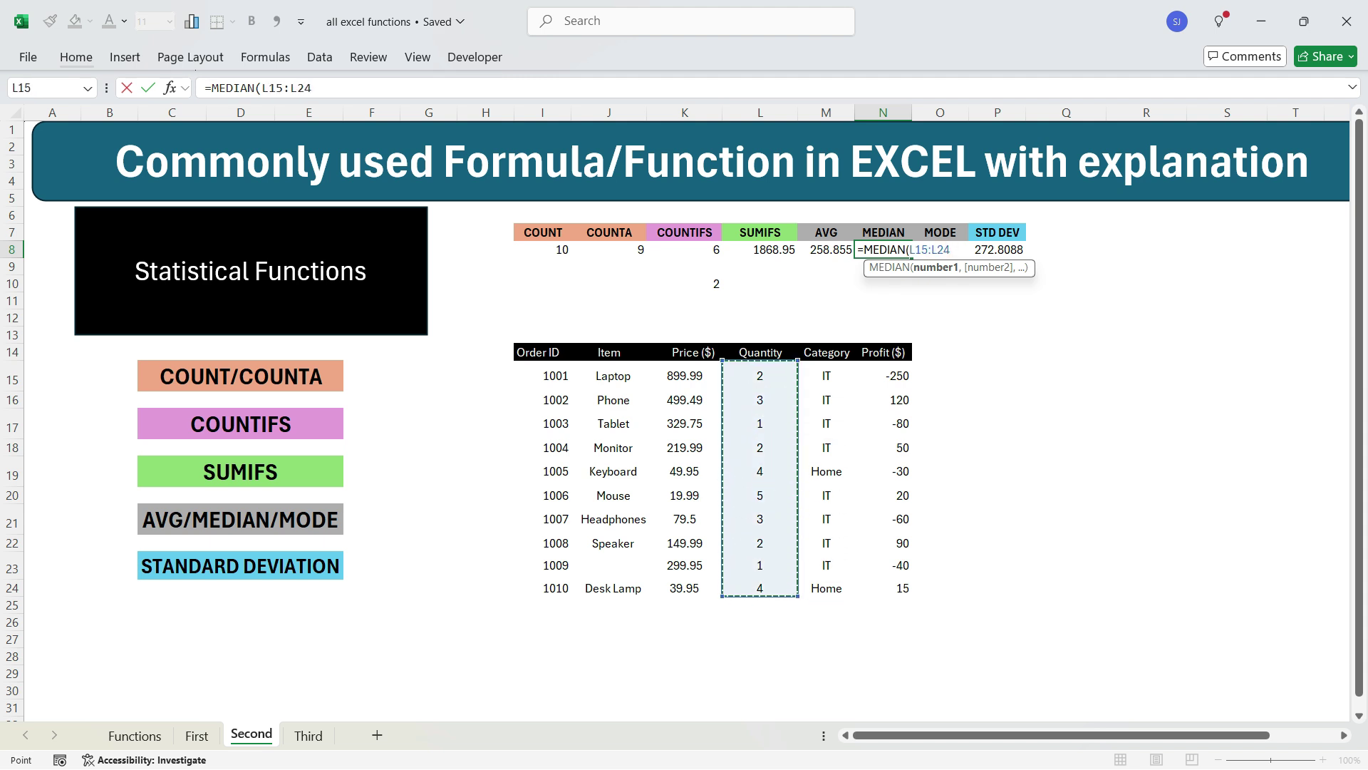
pyautogui.press('Return')
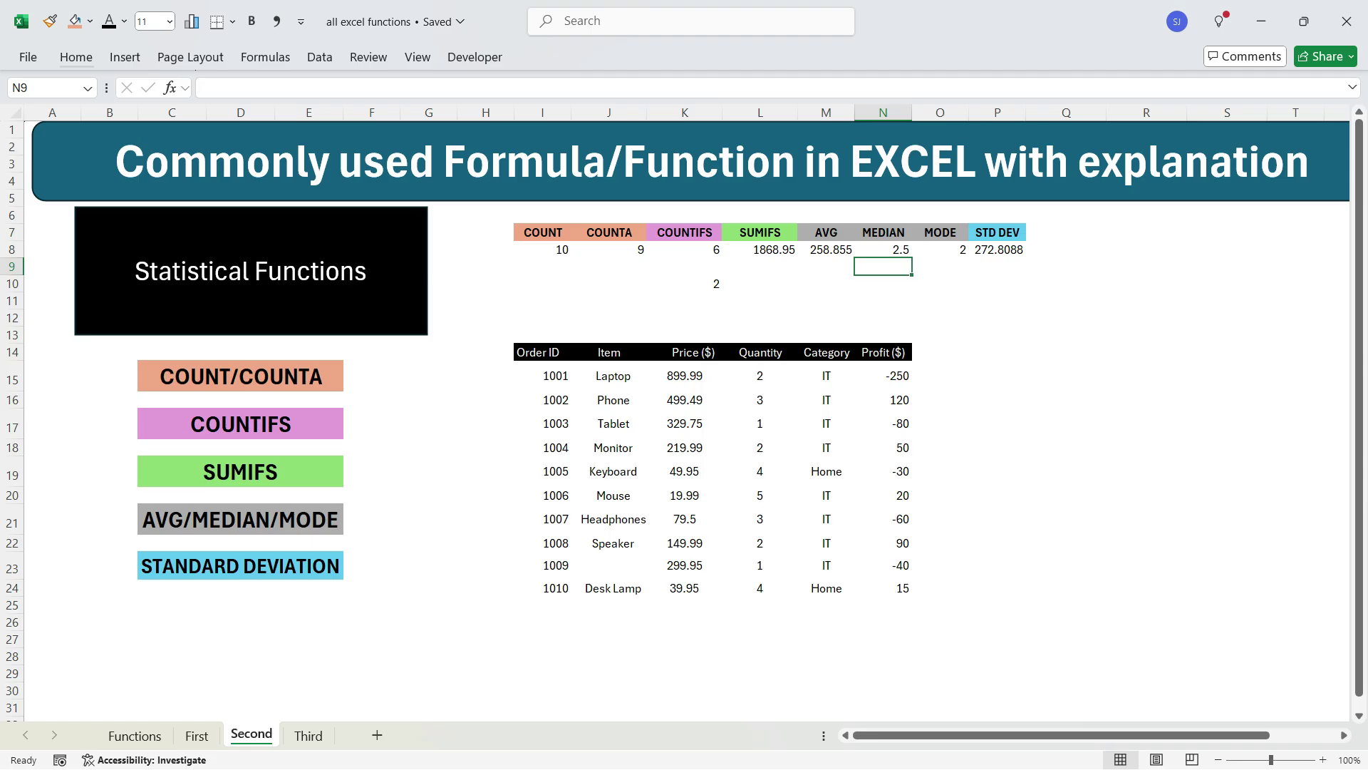
# Enter a MODE formula in O8 over the Quantity range L15:L24.
pyautogui.press('Up')
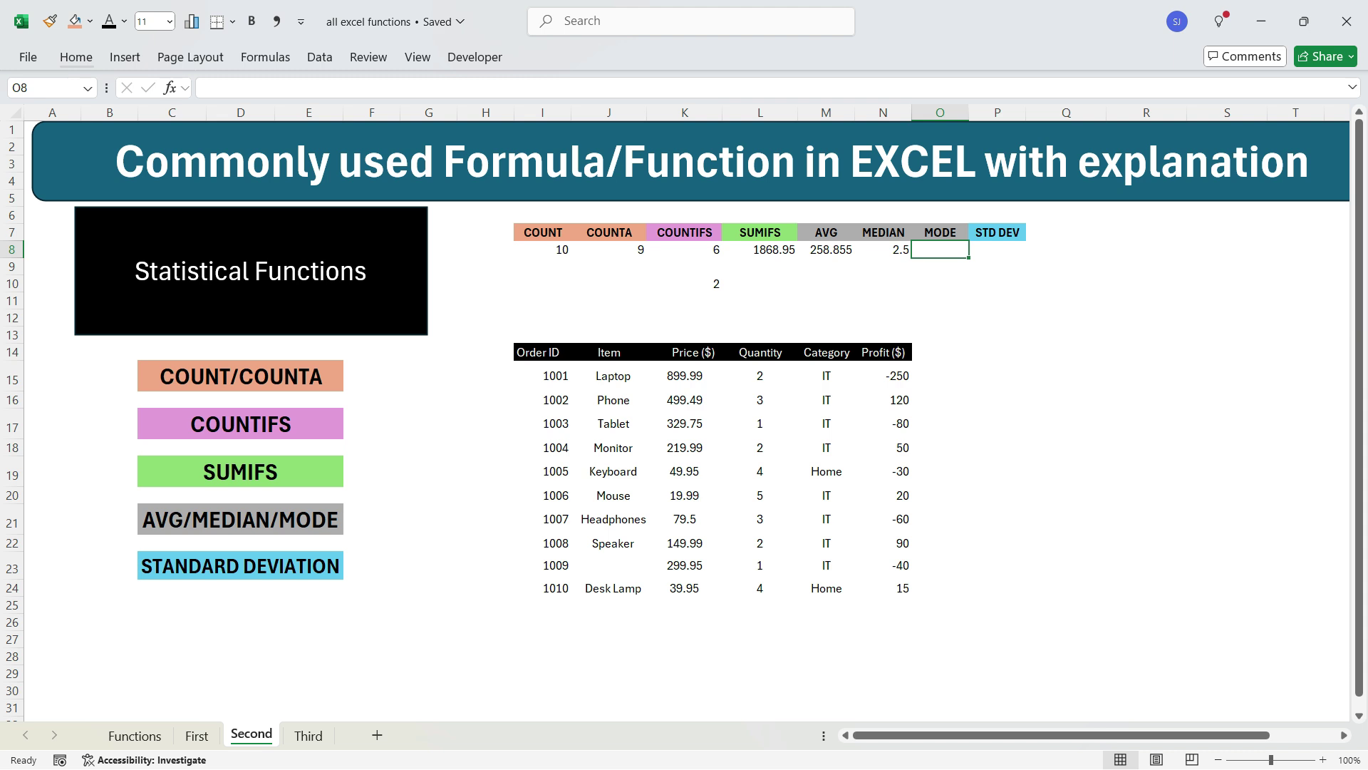
pyautogui.write('=mod')
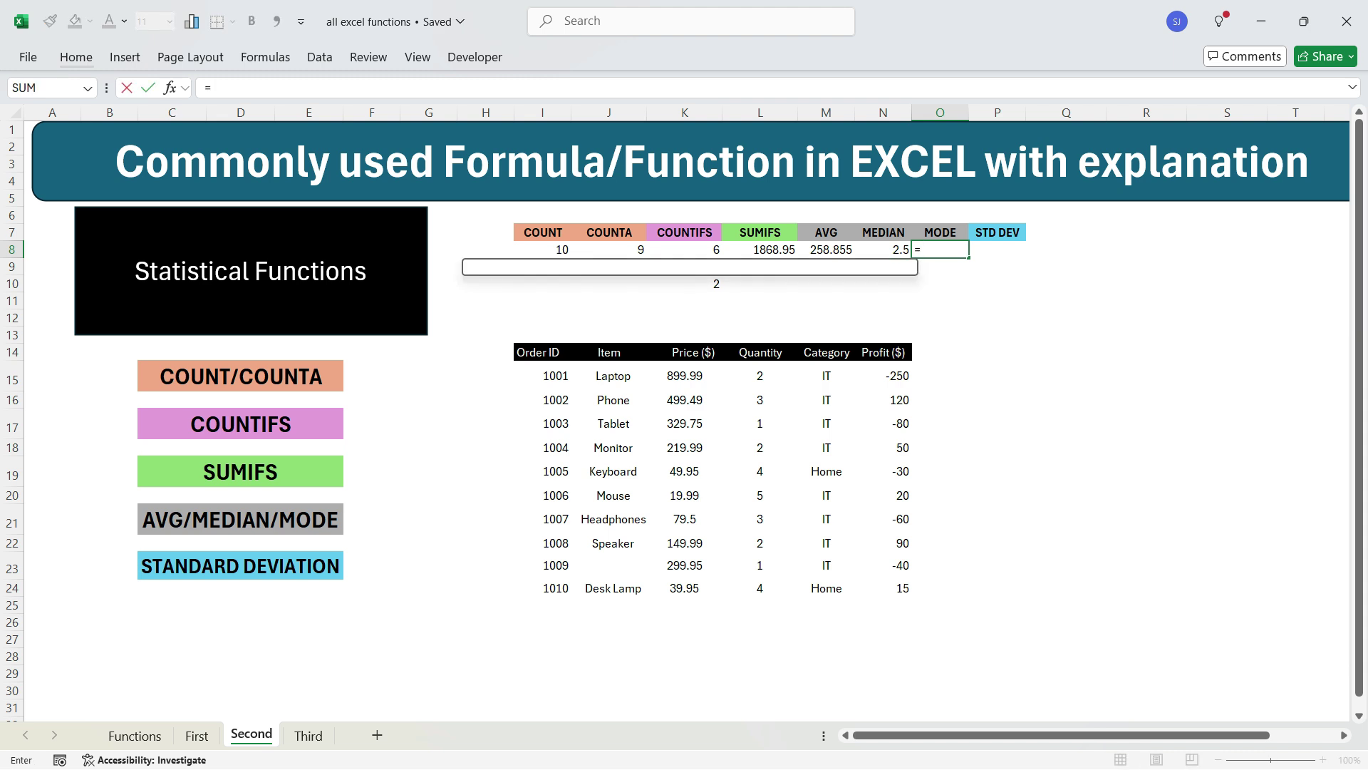
pyautogui.press('Down')
pyautogui.press('Down')
pyautogui.press('Down')
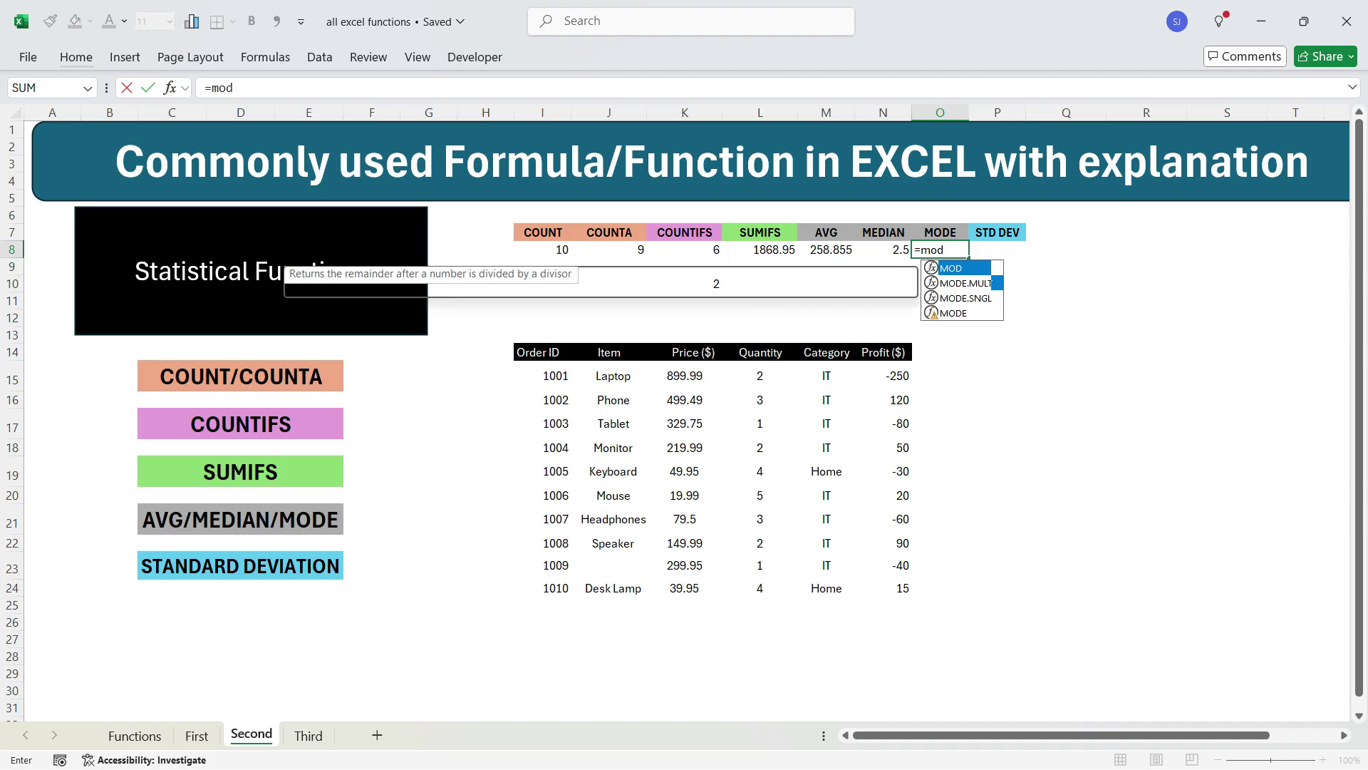
pyautogui.press('Tab')
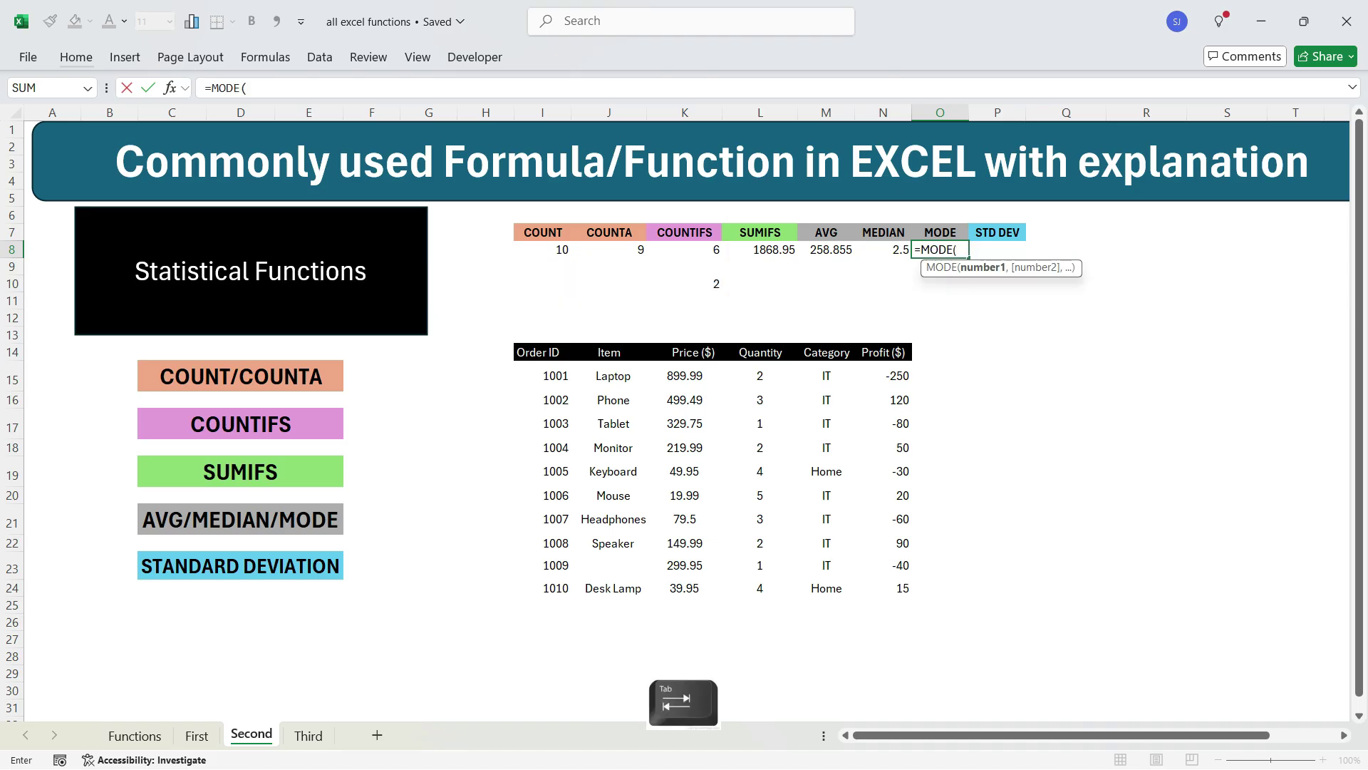
pyautogui.moveTo(760, 375); pyautogui.dragTo(791, 593)
pyautogui.press('Return')
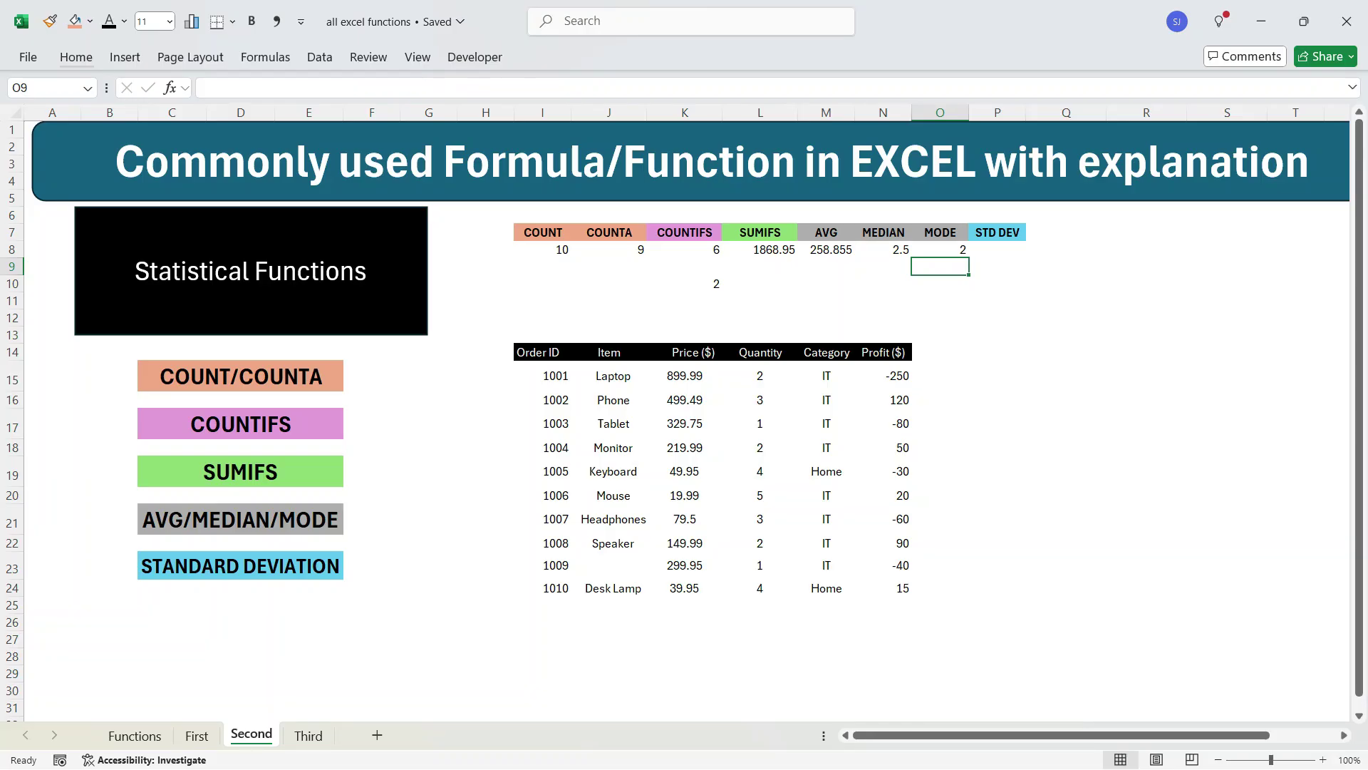
# Enter a STDEV.S formula in P8 over the Price range K15:K24.
pyautogui.click(997, 250)
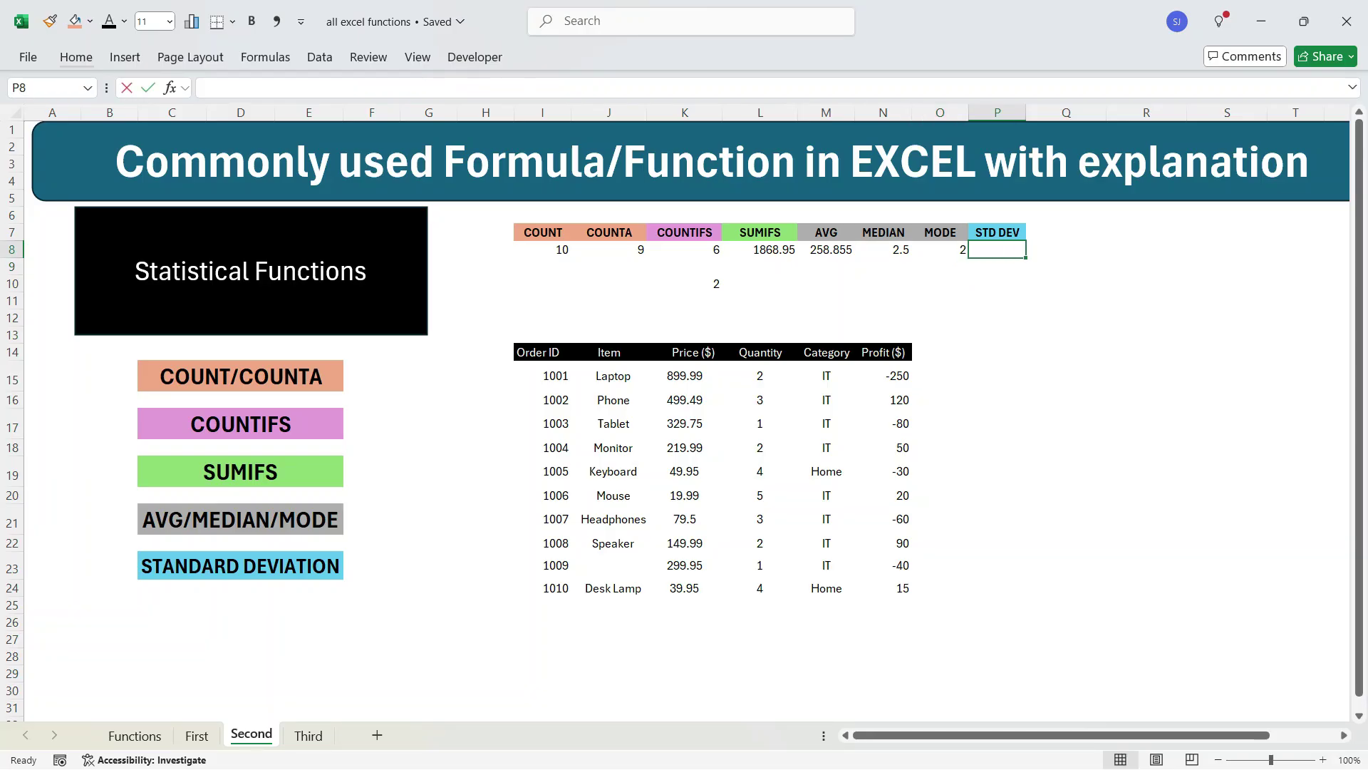
pyautogui.write('=std')
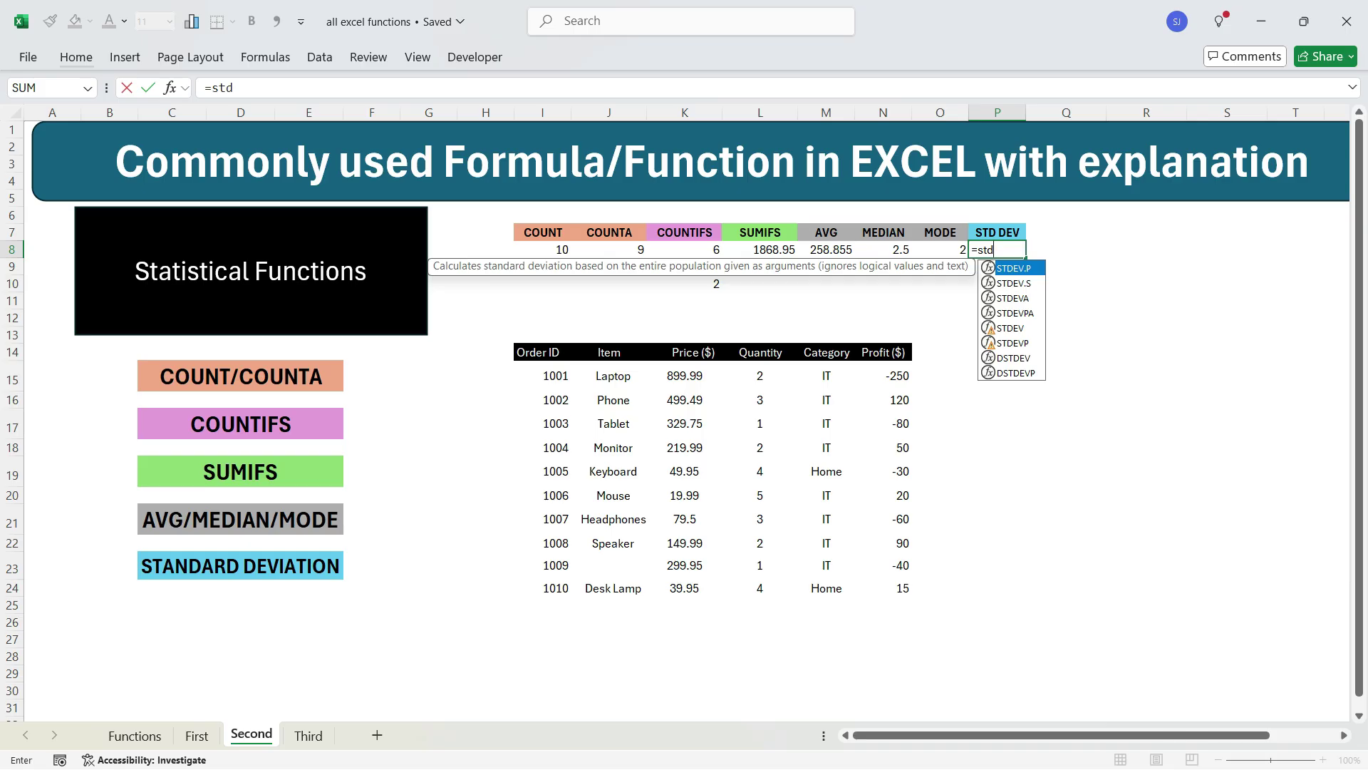
pyautogui.press('Down')
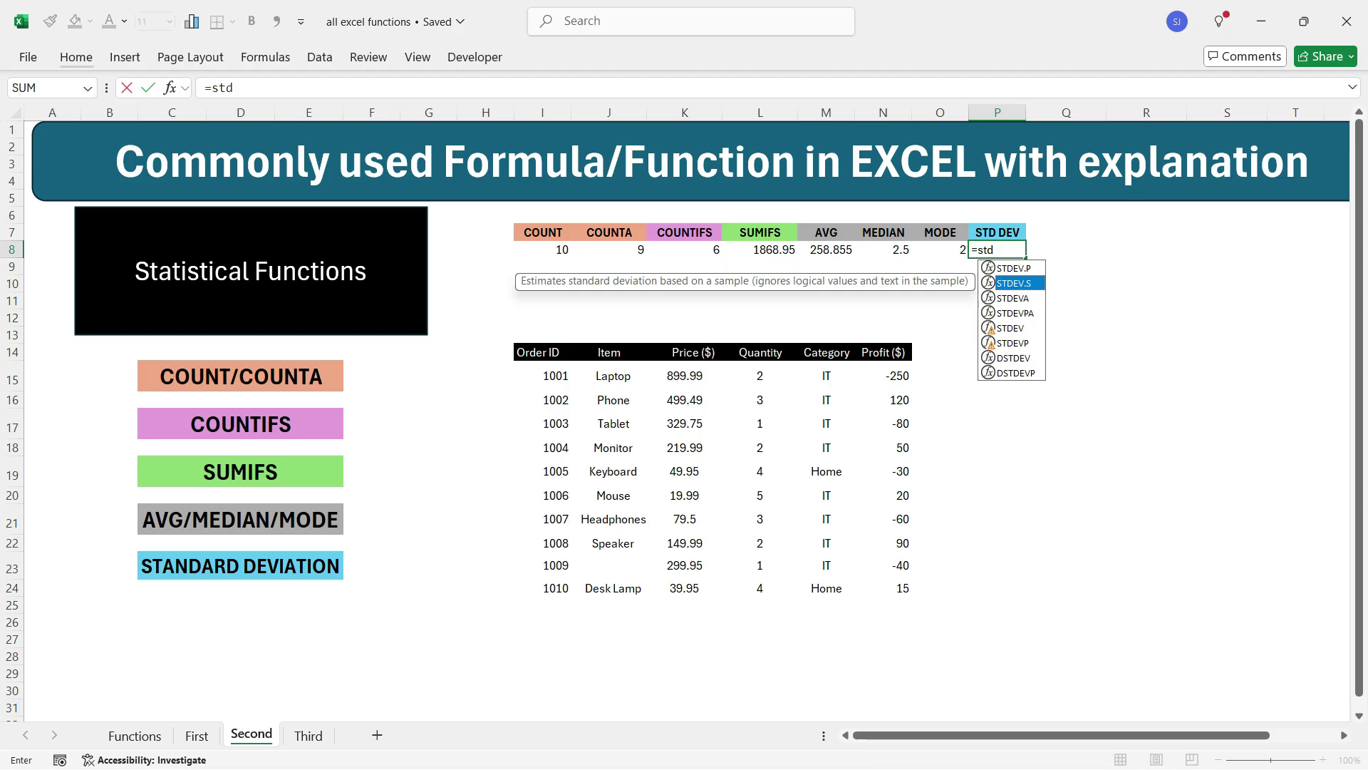
pyautogui.press('Tab')
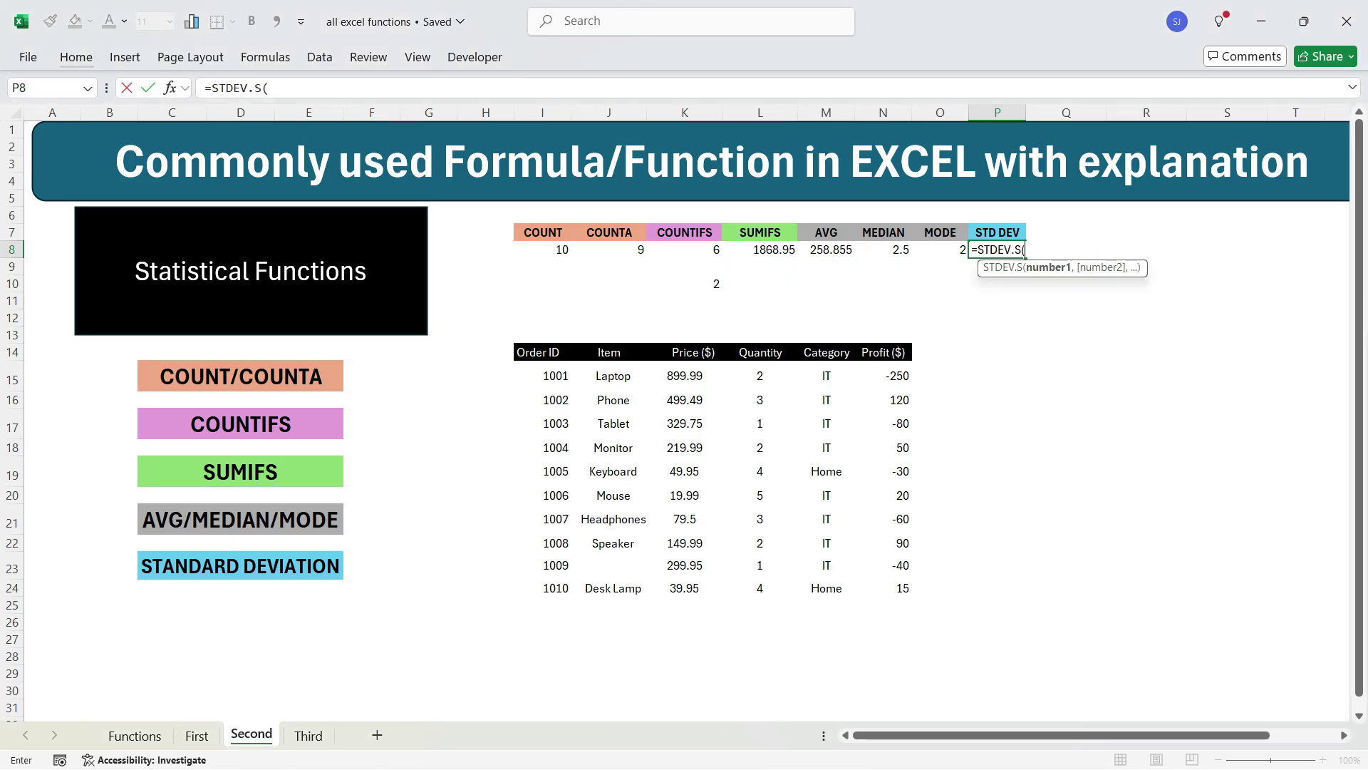
pyautogui.moveTo(684, 373); pyautogui.dragTo(688, 588)
pyautogui.press('Return')
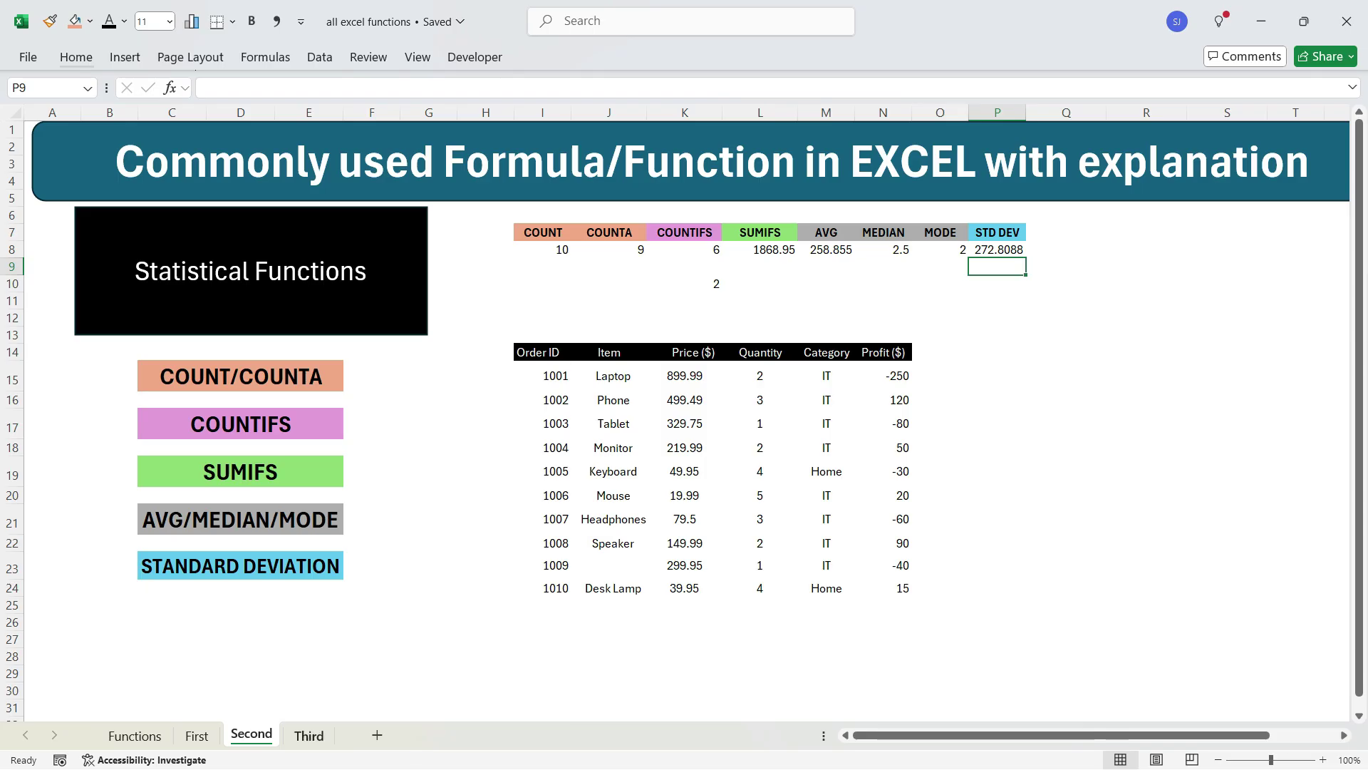
# On the Third sheet, replace the content of I8 with a LARGE formula returning the 2nd largest score in J15:J29.
pyautogui.click(308, 735)
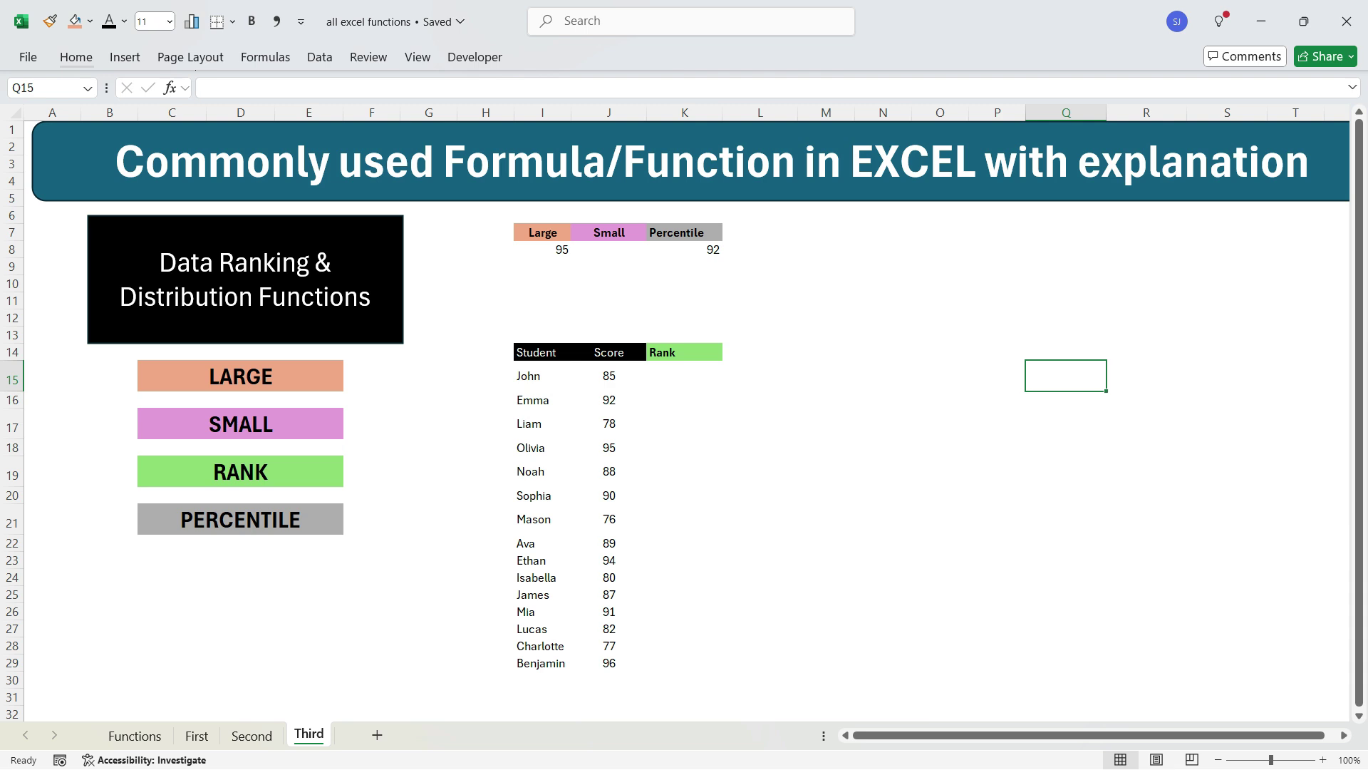
pyautogui.click(542, 250)
pyautogui.press('Delete')
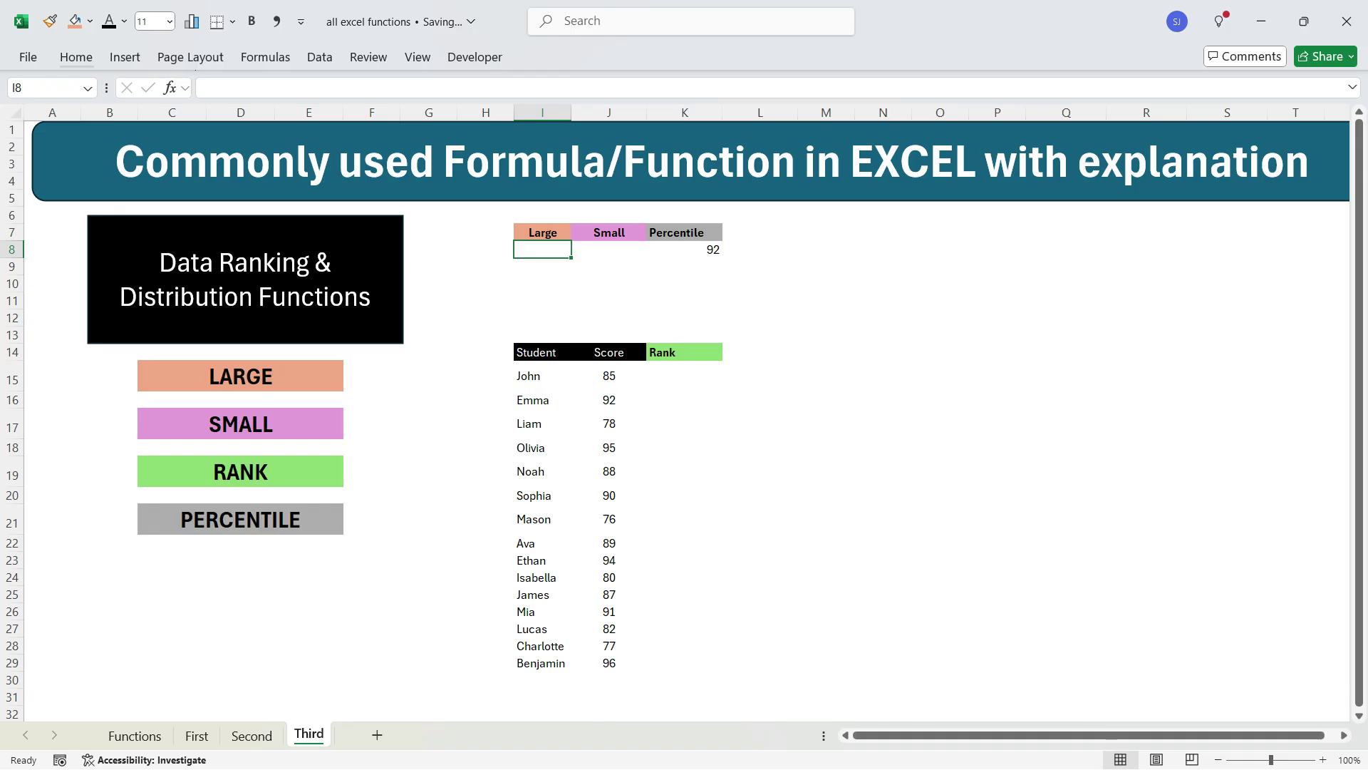
pyautogui.write('=lar')
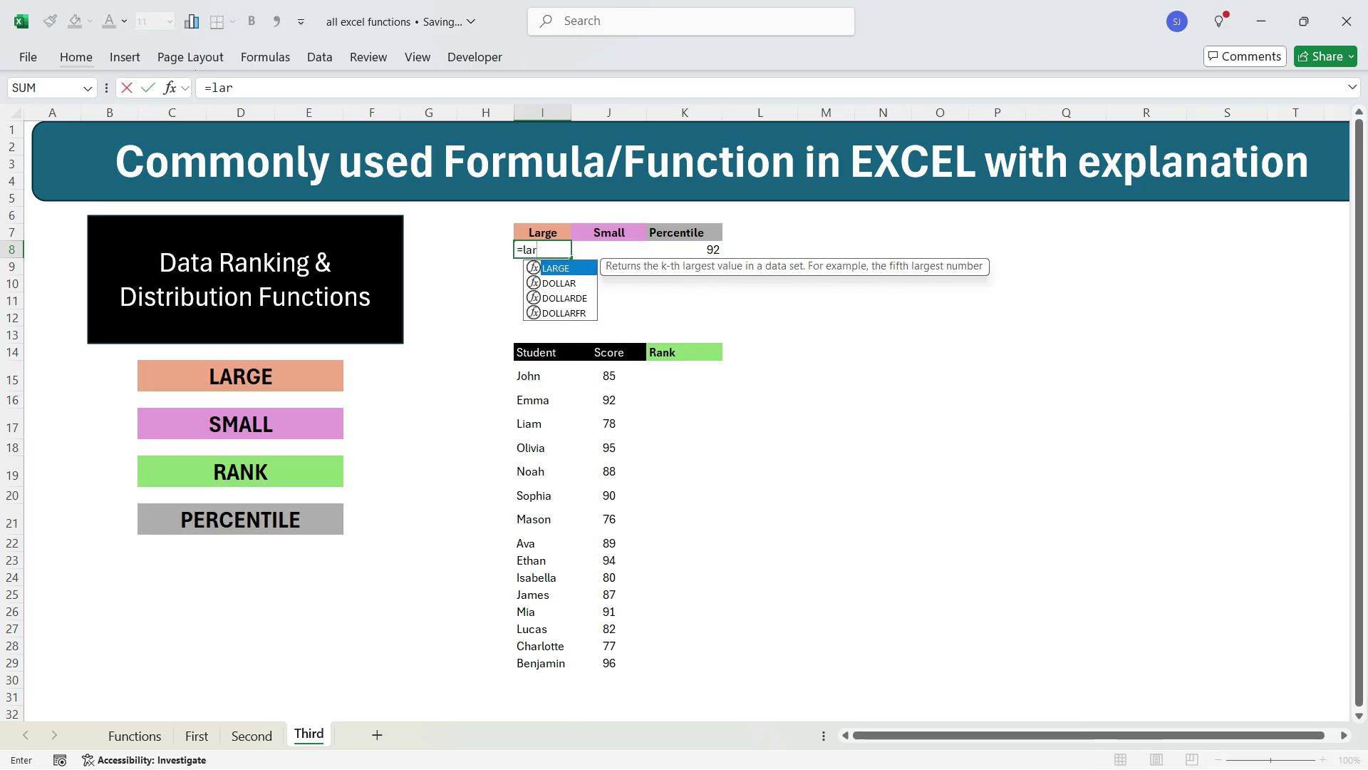
pyautogui.press('Tab')
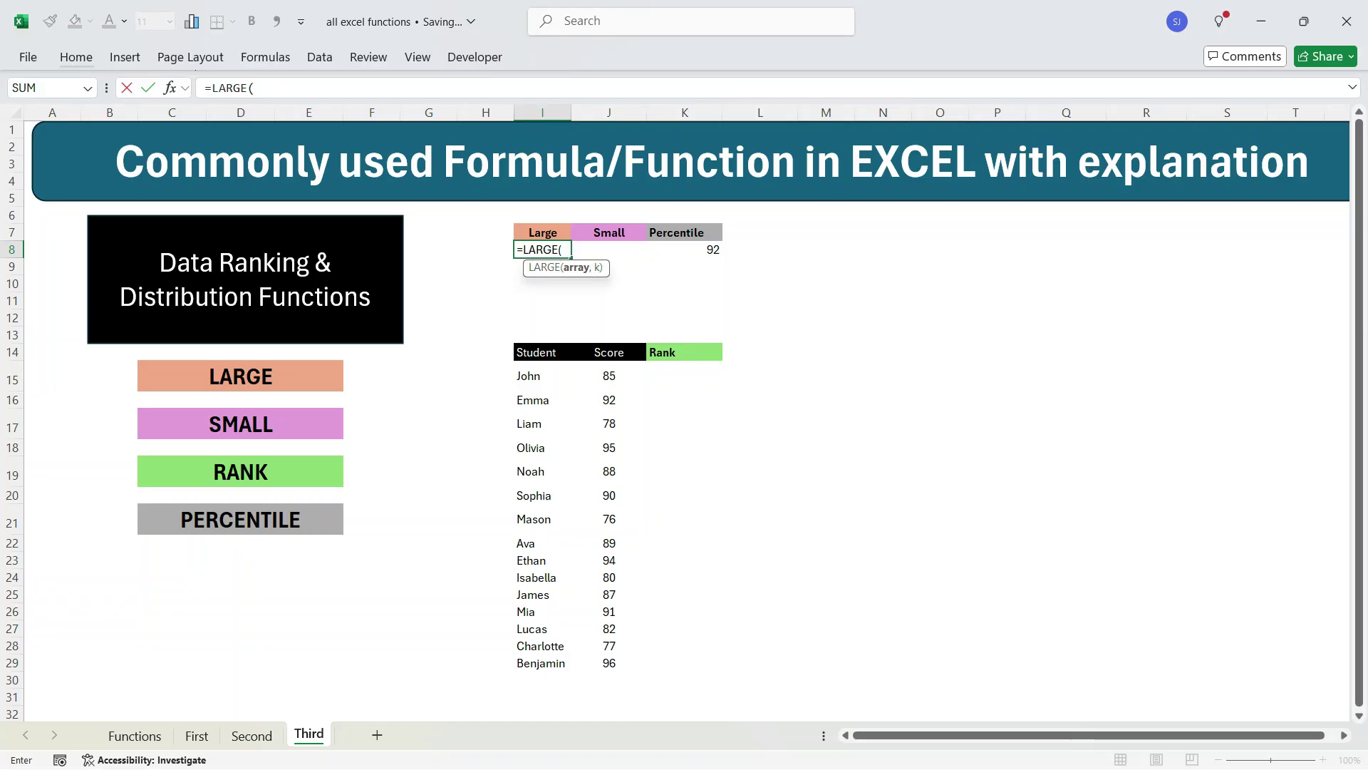
pyautogui.moveTo(609, 375); pyautogui.dragTo(628, 666)
pyautogui.write(',')
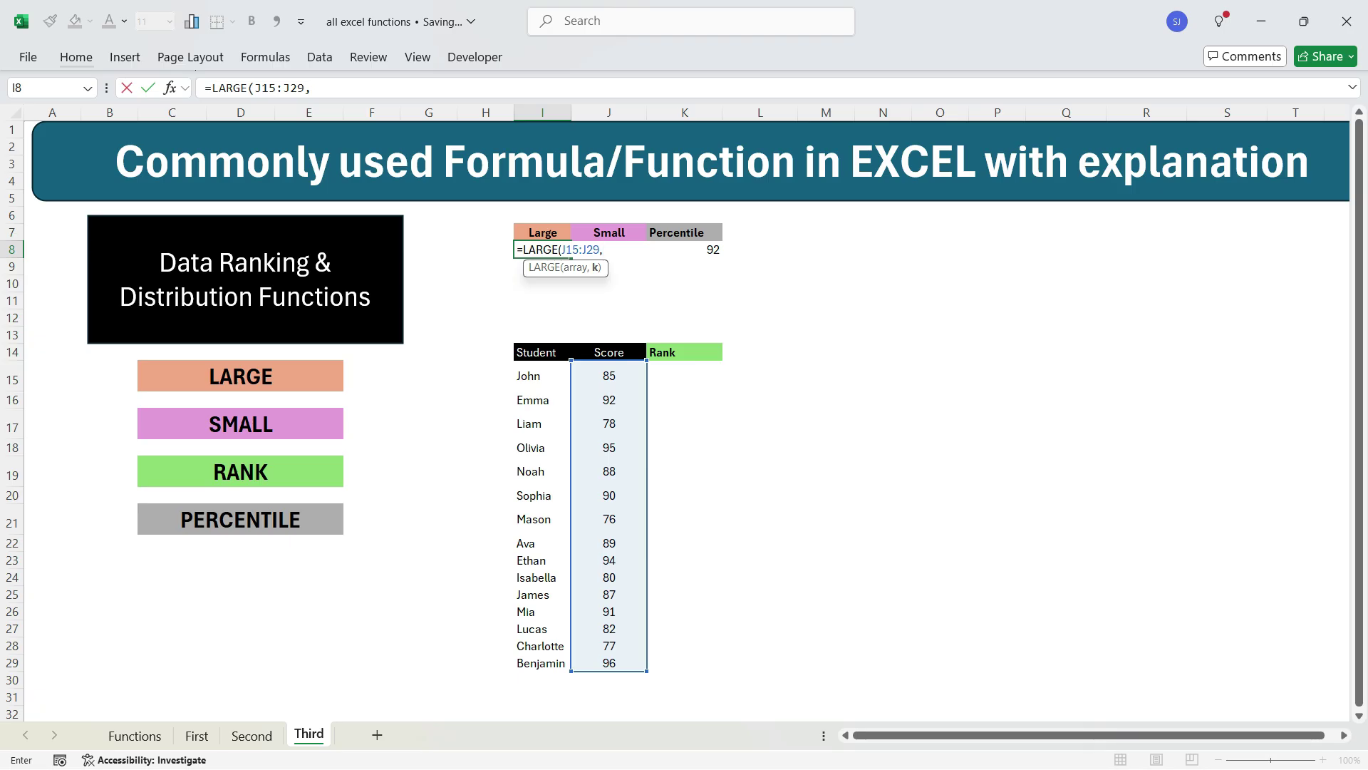
pyautogui.write('2')
pyautogui.press('Return')
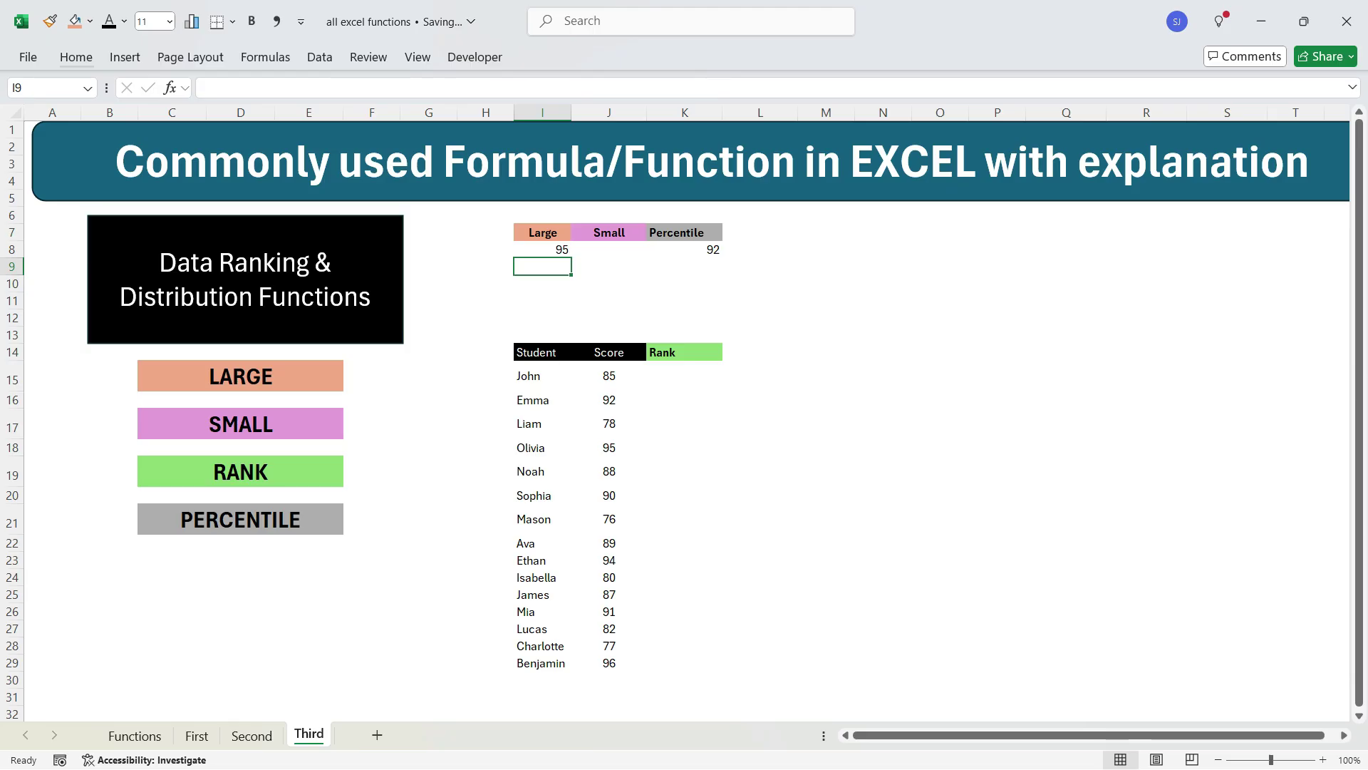
# Enter a SMALL formula in J8 that returns the 3rd smallest score in J15:J29.
pyautogui.click(609, 250)
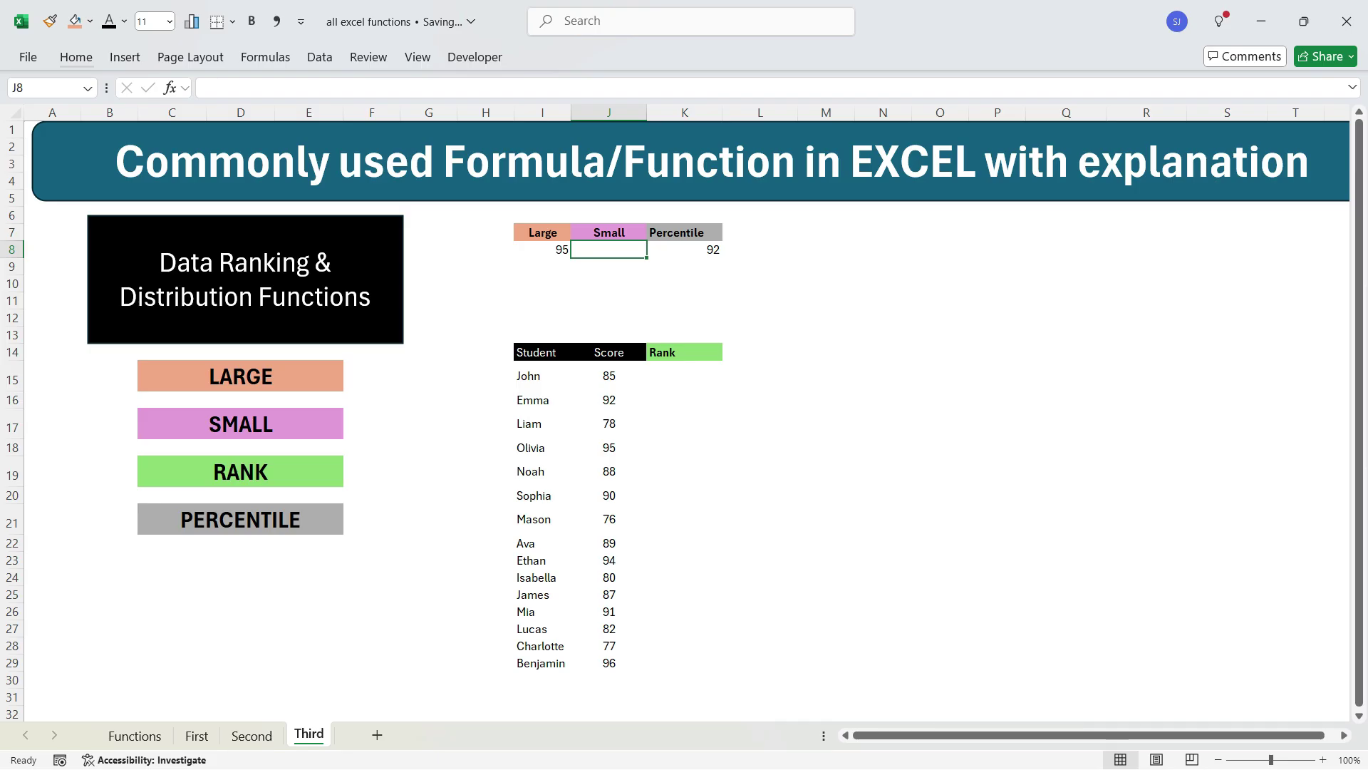
pyautogui.write('=sma')
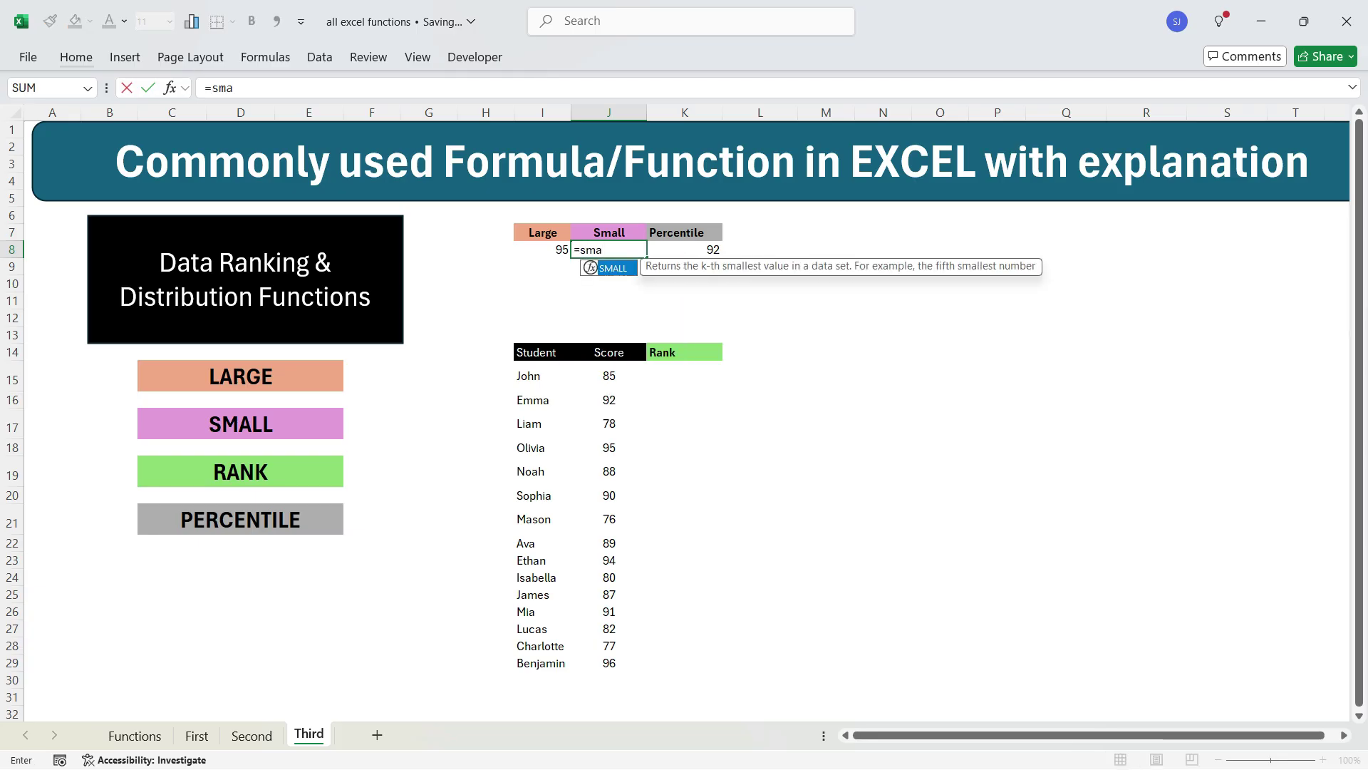
pyautogui.press('Tab')
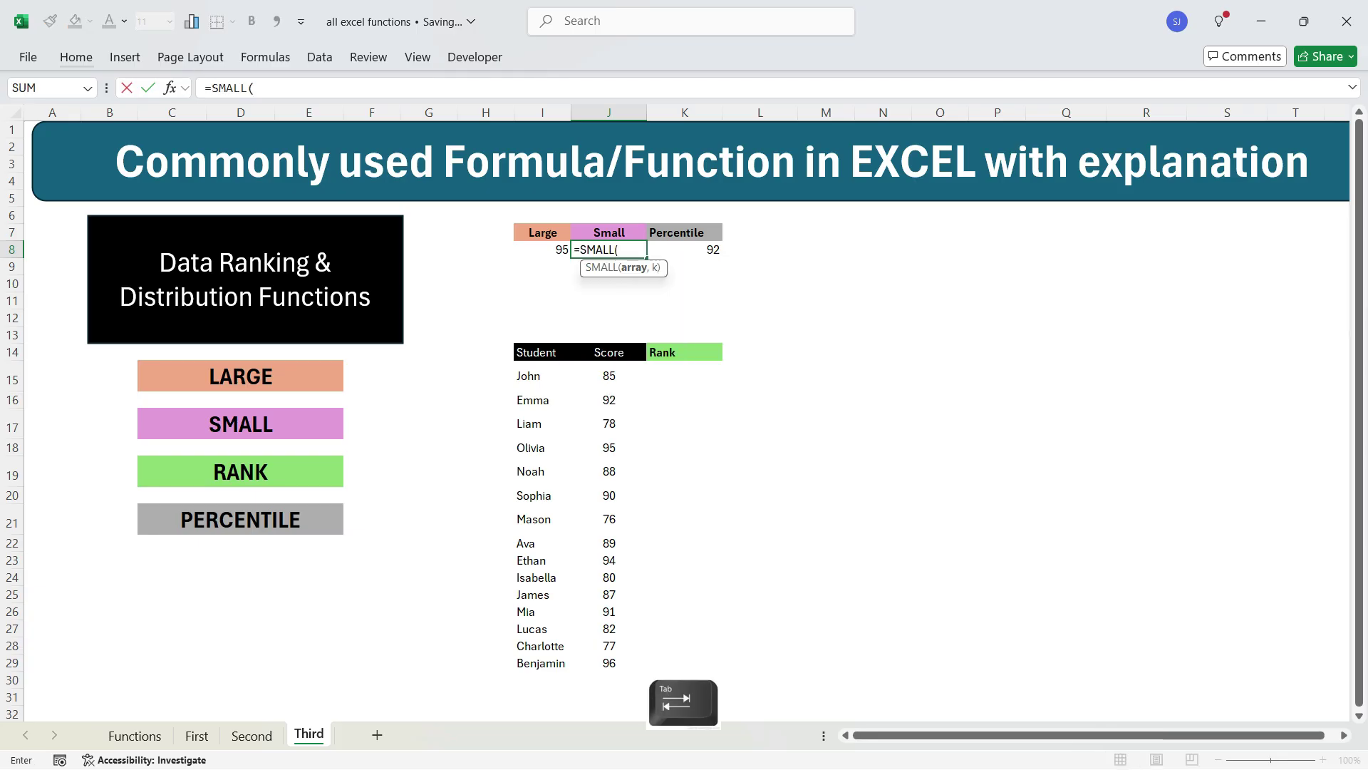
pyautogui.moveTo(609, 368); pyautogui.dragTo(610, 664)
pyautogui.write(',')
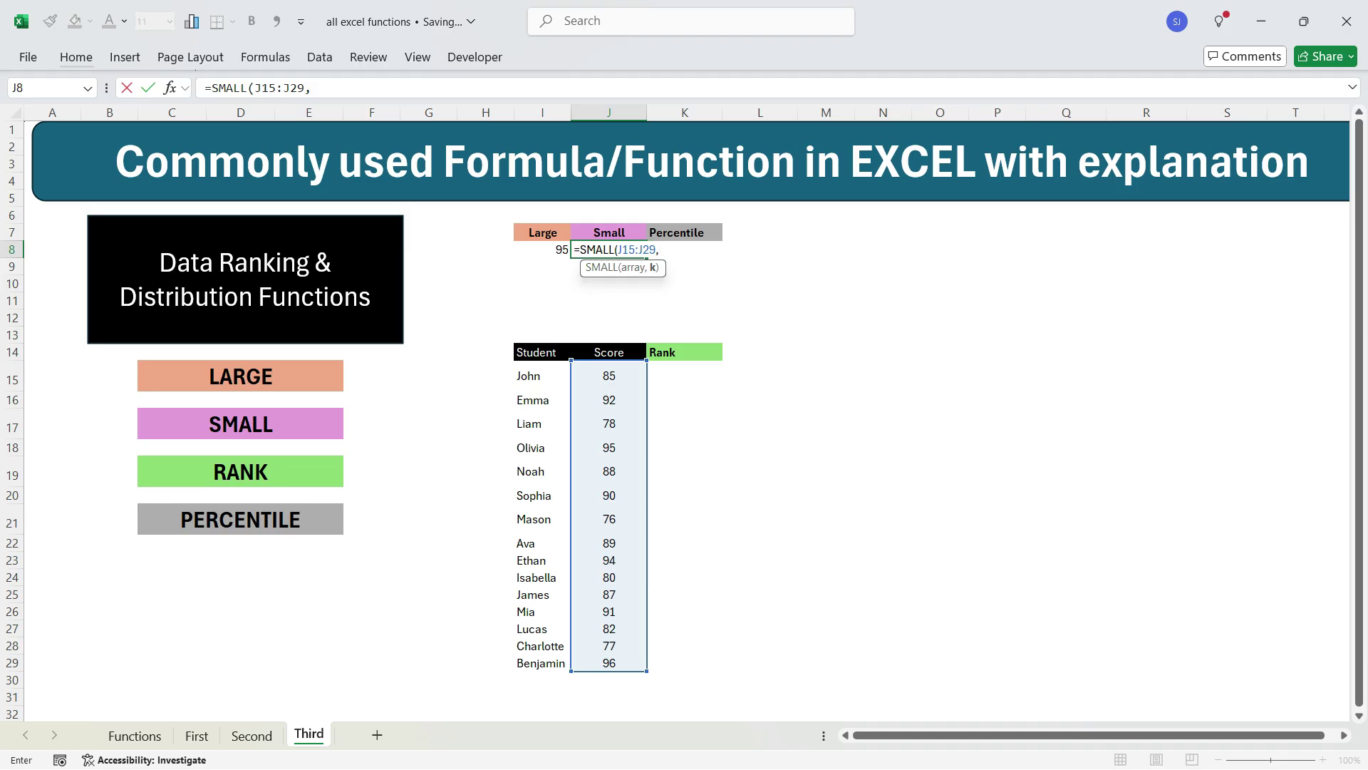
pyautogui.write('3')
pyautogui.press('Return')
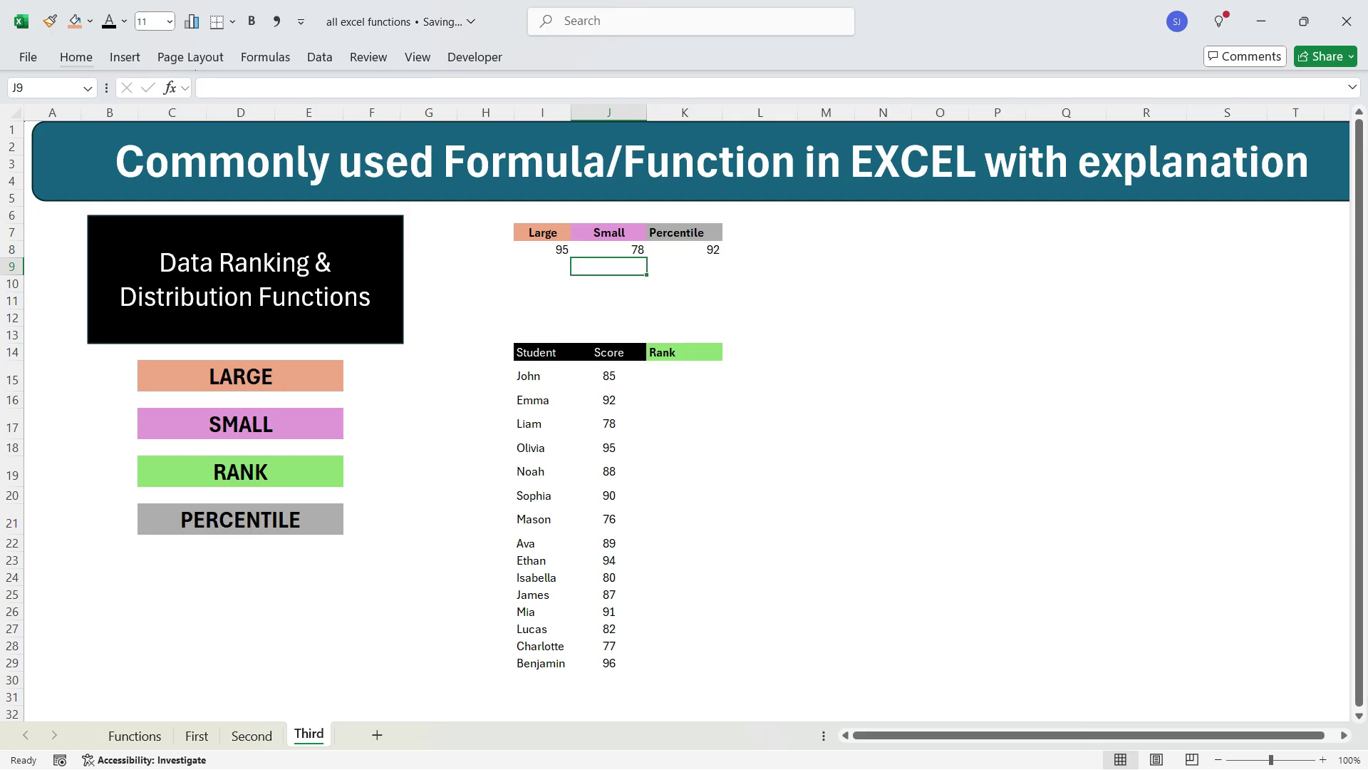
# Enter a RANK formula in K15 ranking score J15 within the absolute range $J$15:$J$29 in ascending order (1).
pyautogui.click(684, 376)
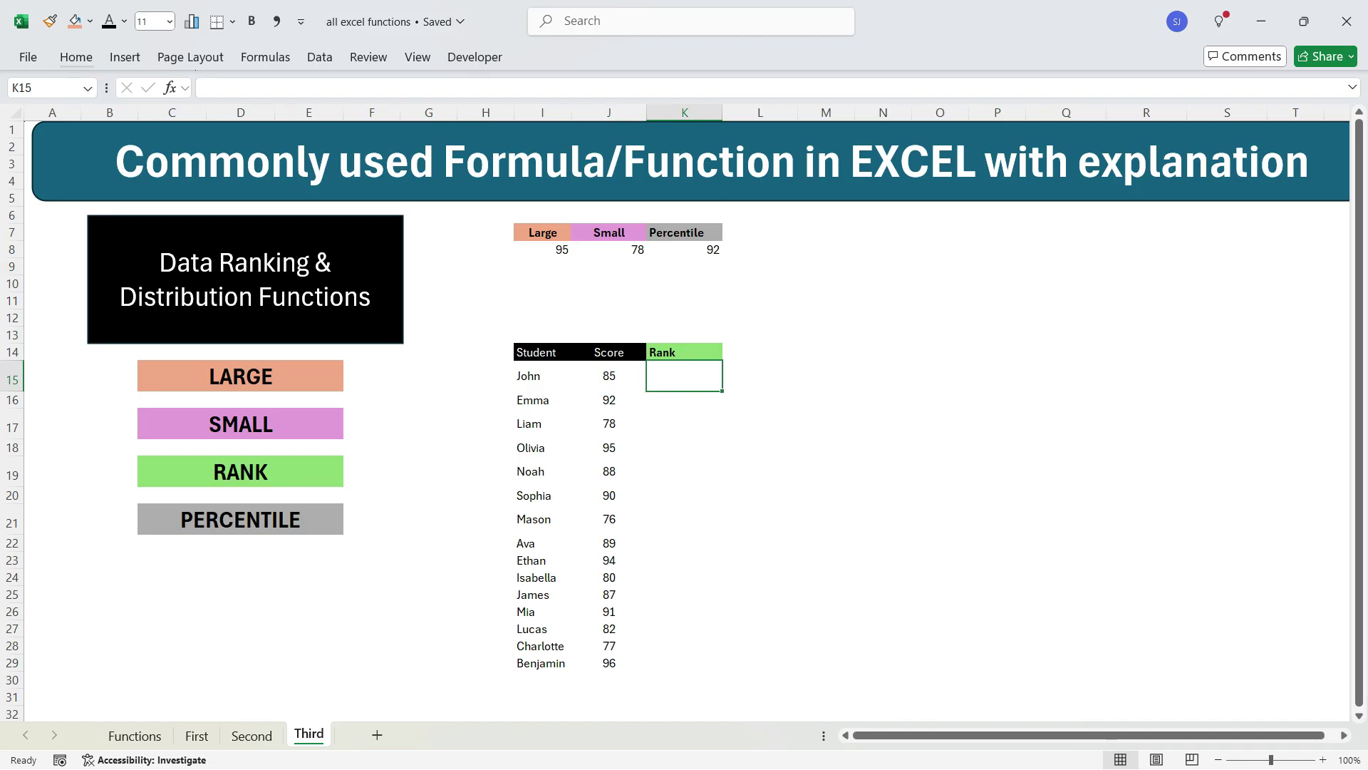
pyautogui.scroll(-1, 685, 421)
pyautogui.write('=ran')
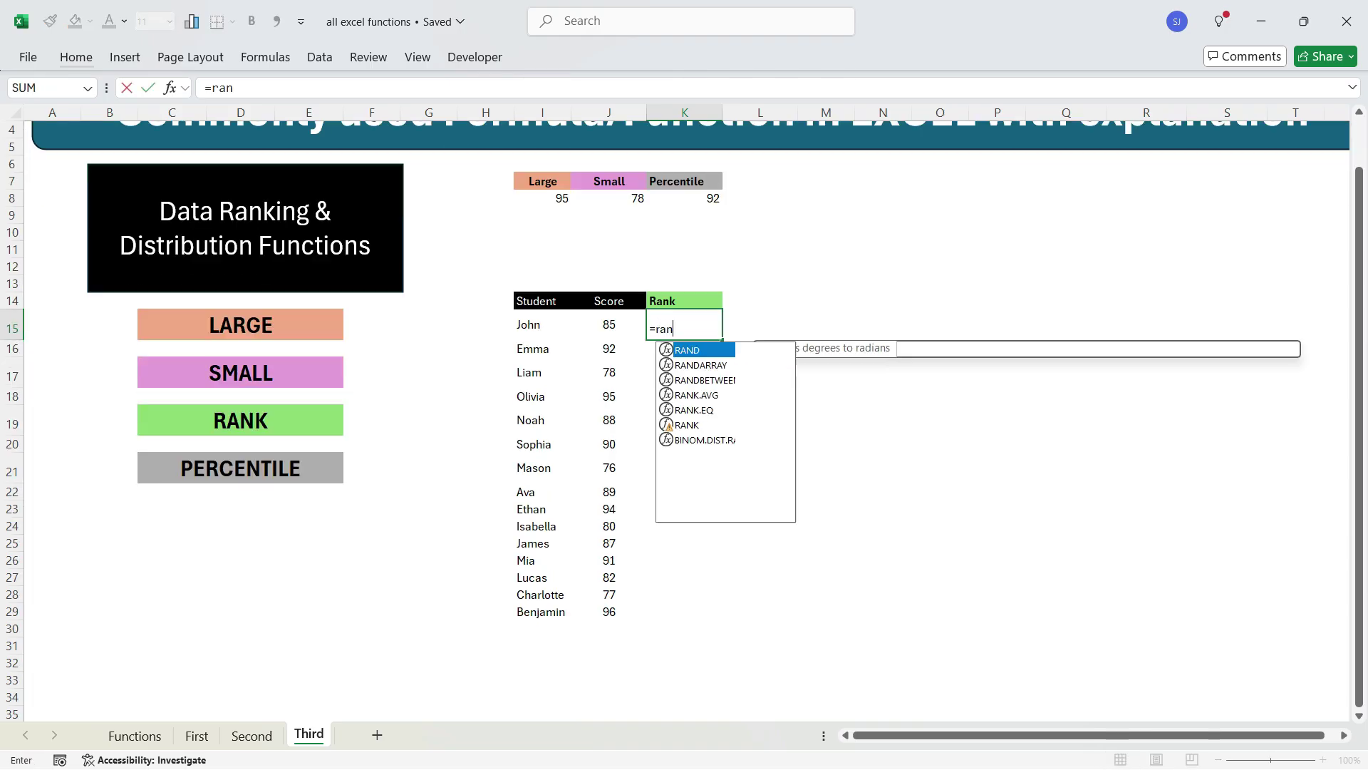
pyautogui.write('k')
pyautogui.press('Down')
pyautogui.press('Down')
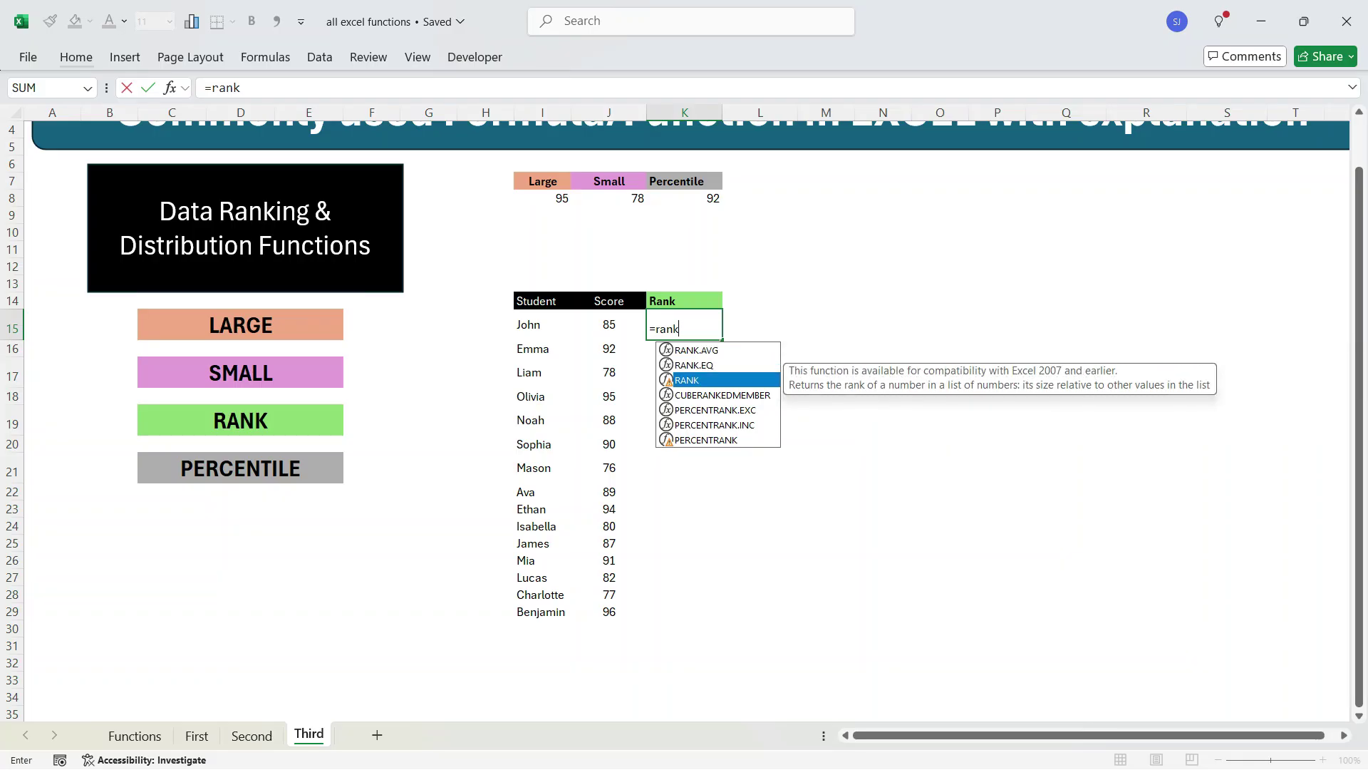
pyautogui.press('Tab')
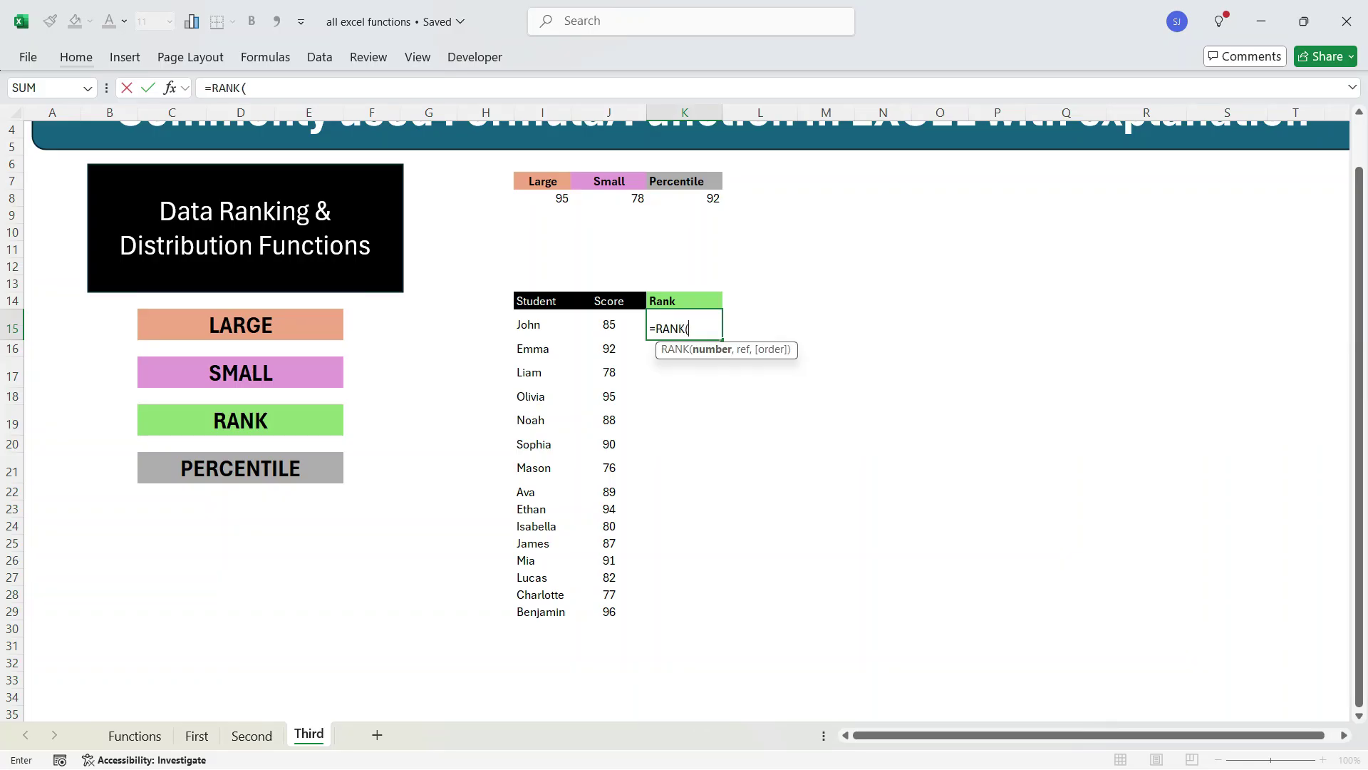
pyautogui.press('Left')
pyautogui.write(',')
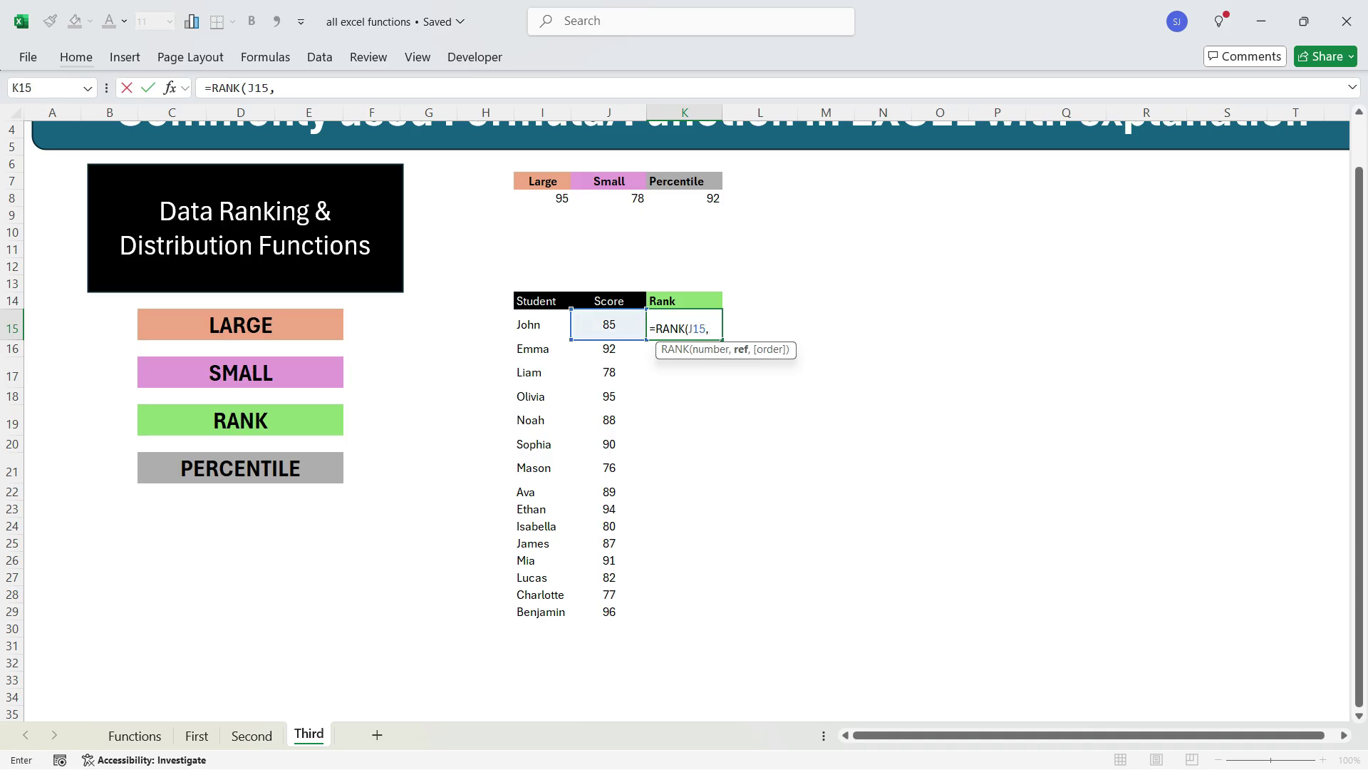
pyautogui.moveTo(608, 325); pyautogui.dragTo(608, 611)
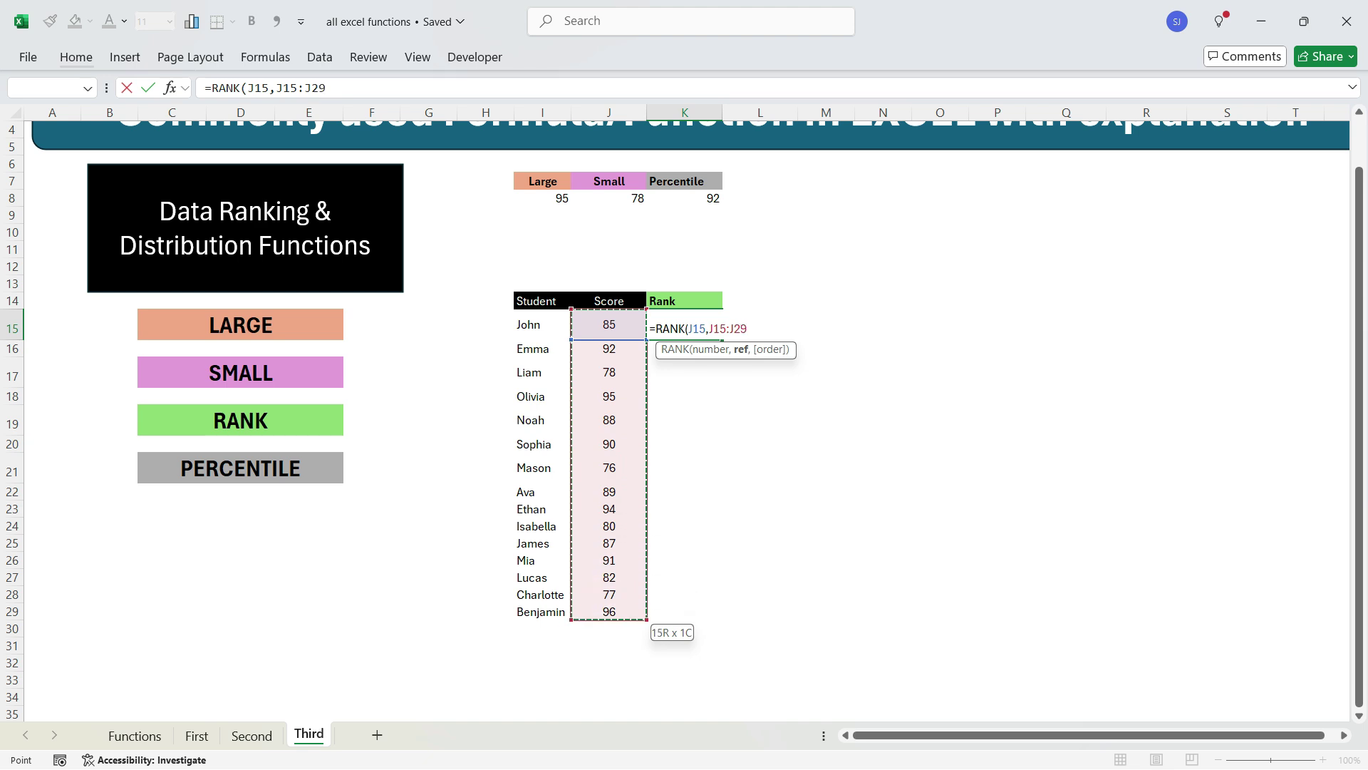
pyautogui.press('F4')
pyautogui.write(',')
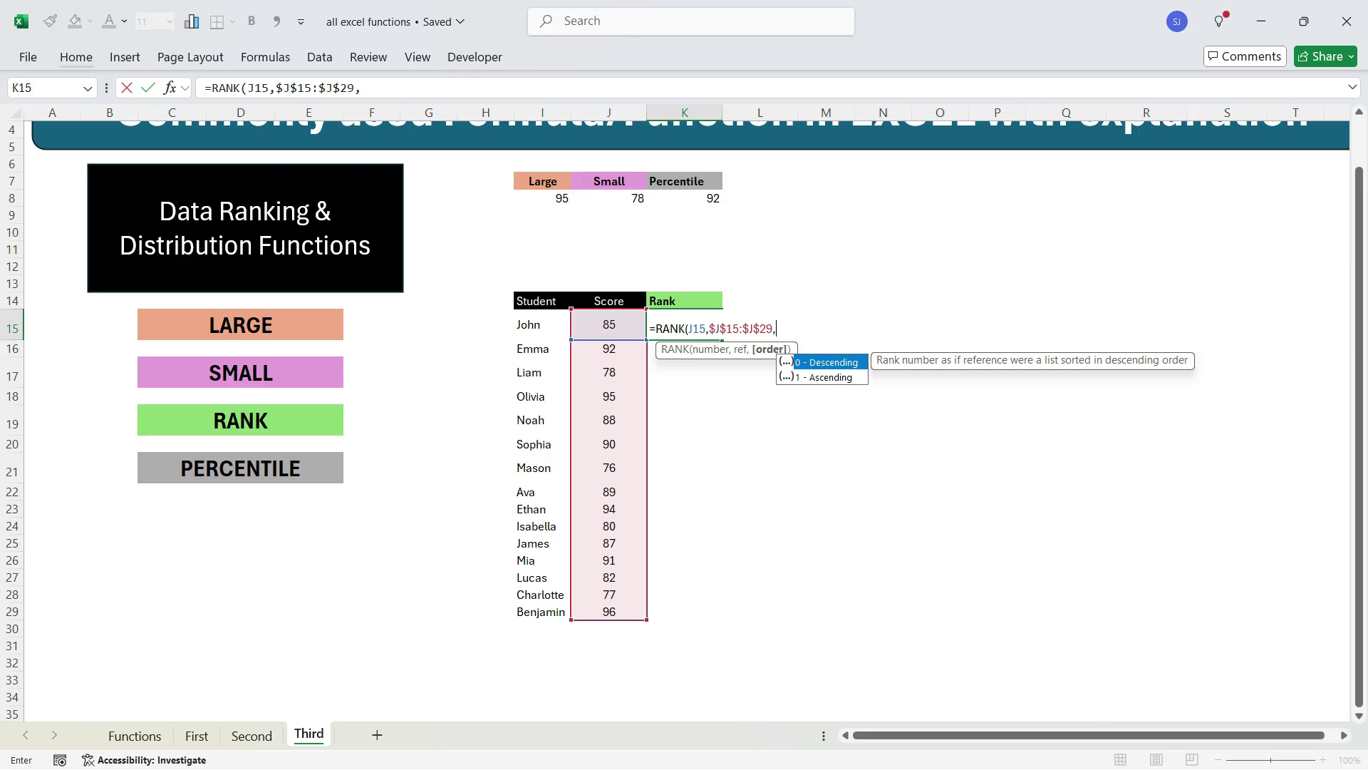
pyautogui.write('1')
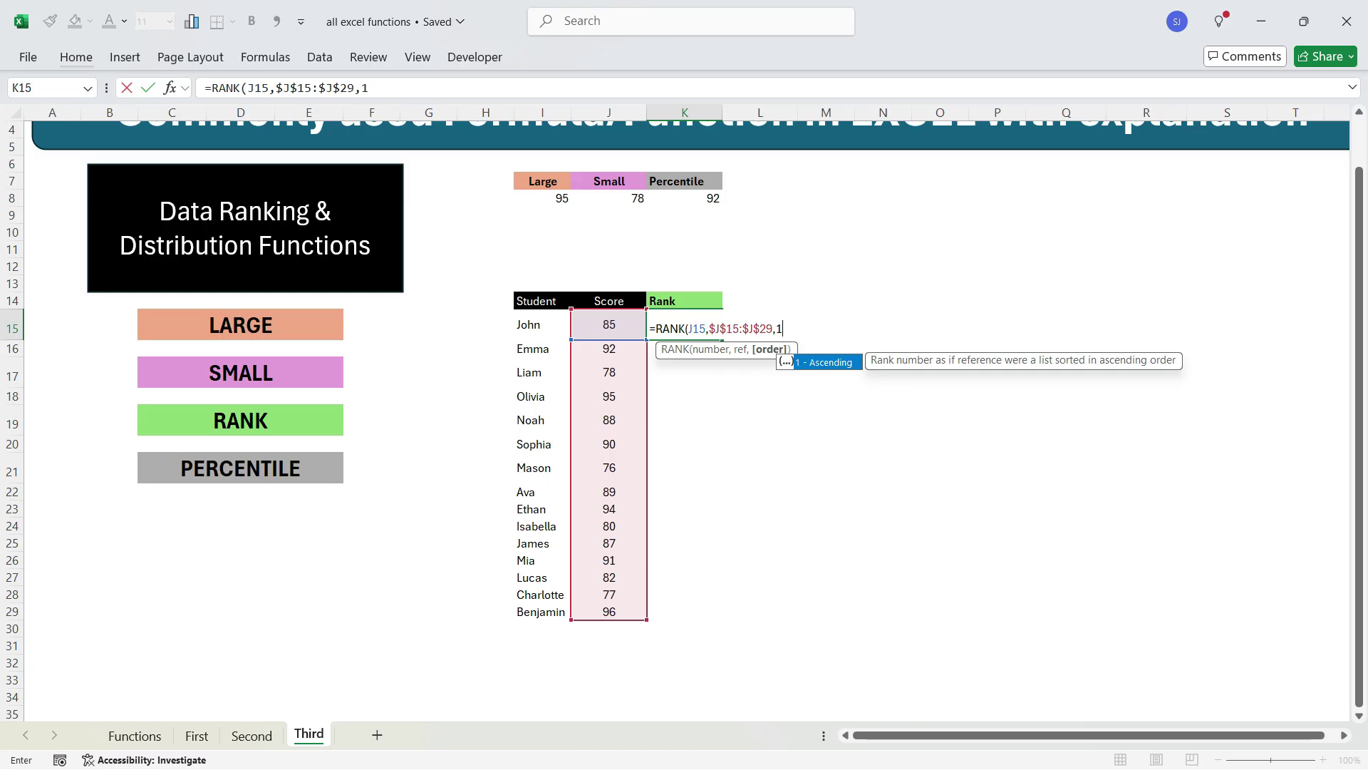
pyautogui.press('Return')
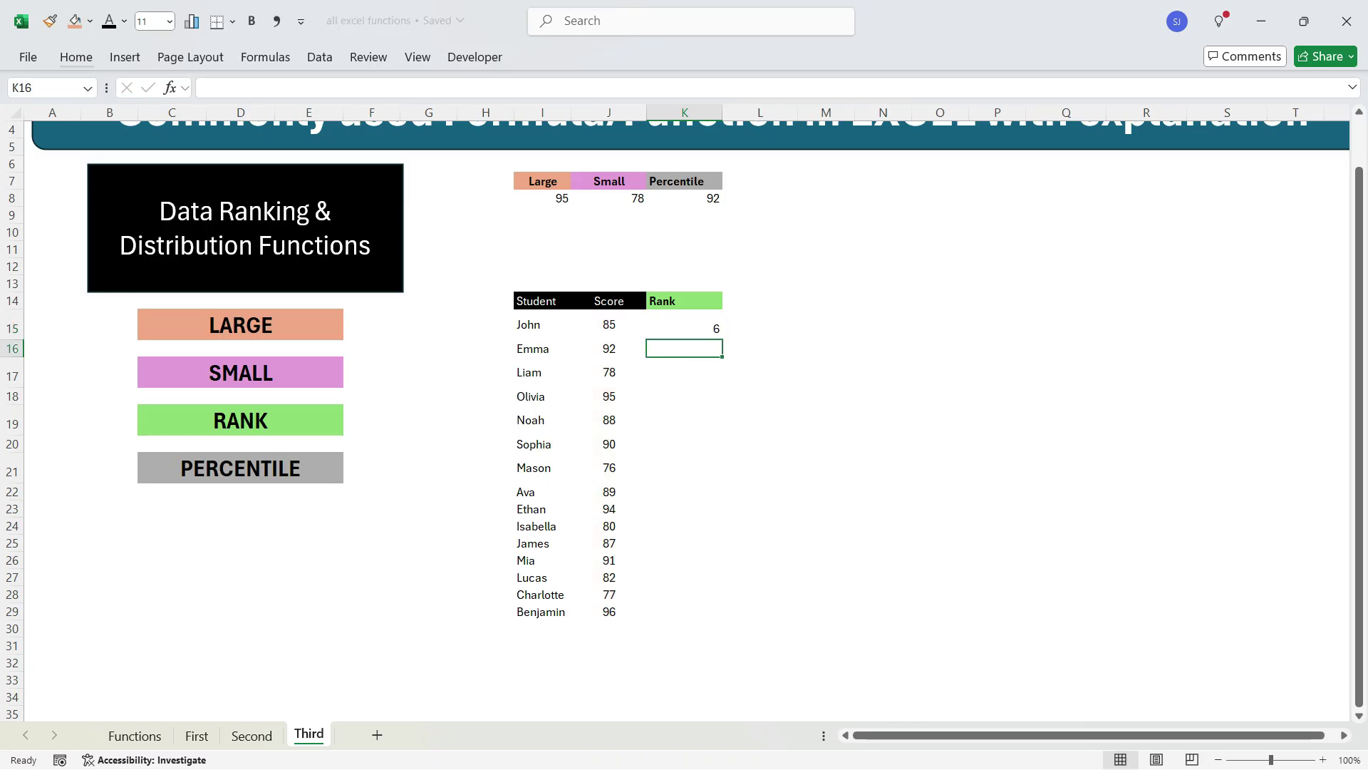
# Fill the RANK formula from K15 down to K29 for all students.
pyautogui.click(609, 325)
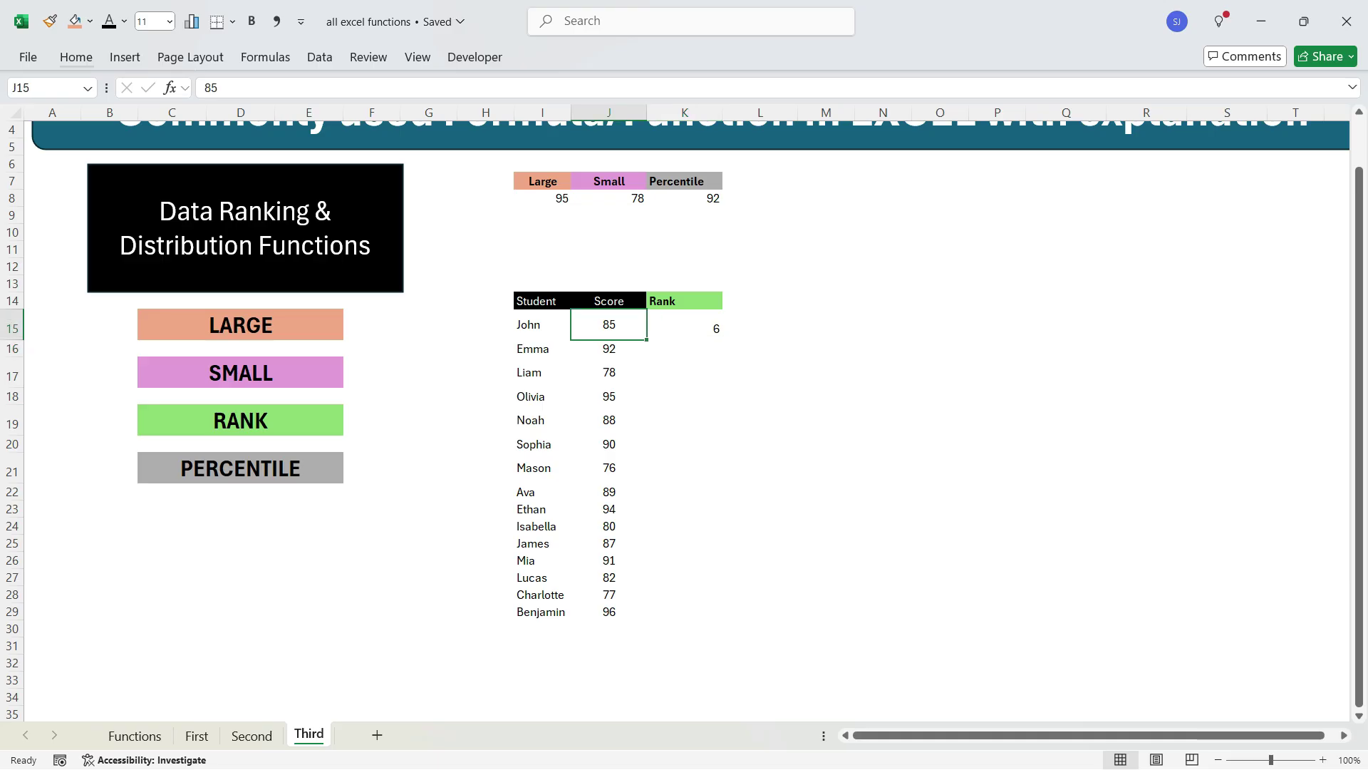
pyautogui.click(684, 325)
pyautogui.moveTo(722, 339); pyautogui.dragTo(722, 619)
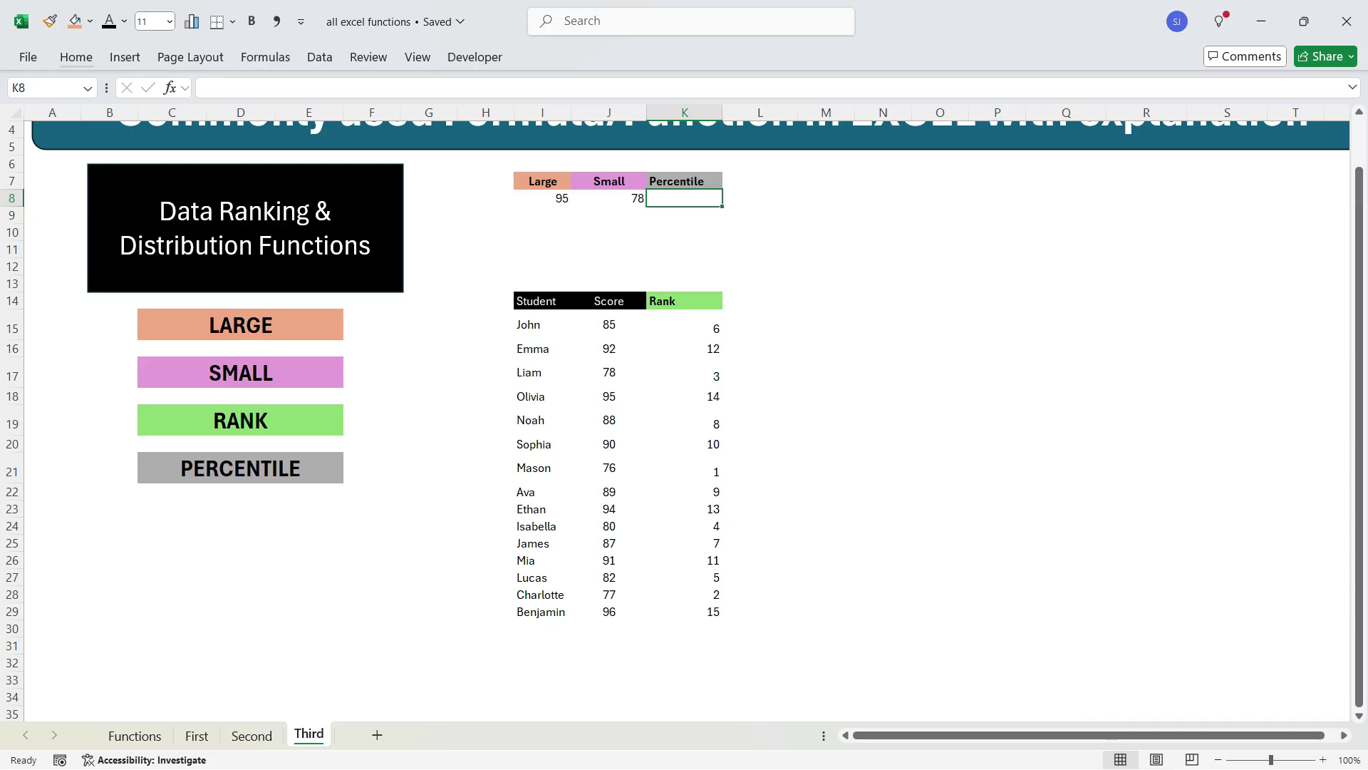
# Enter a PERCENTILE formula in K8 over the Score range J15:J29 with k set to 75%.
pyautogui.write('=')
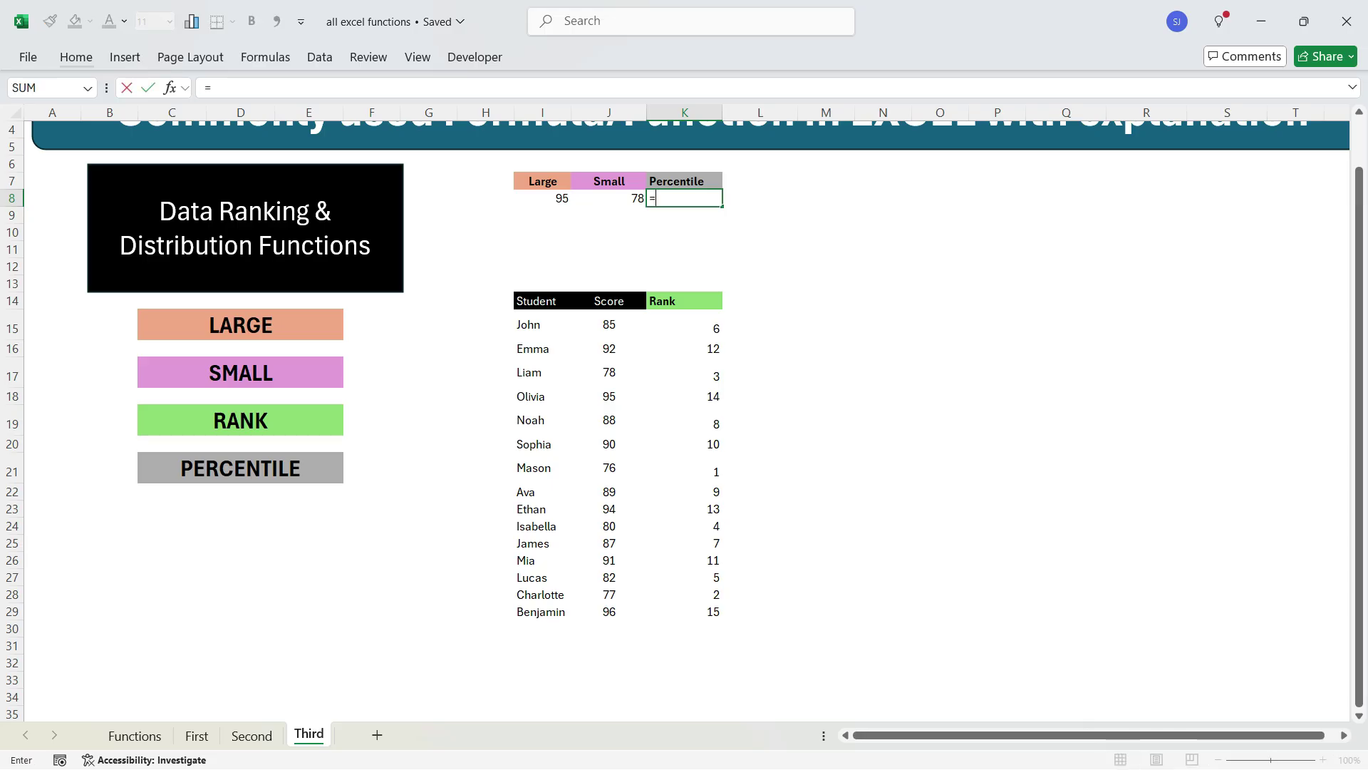
pyautogui.write('perce')
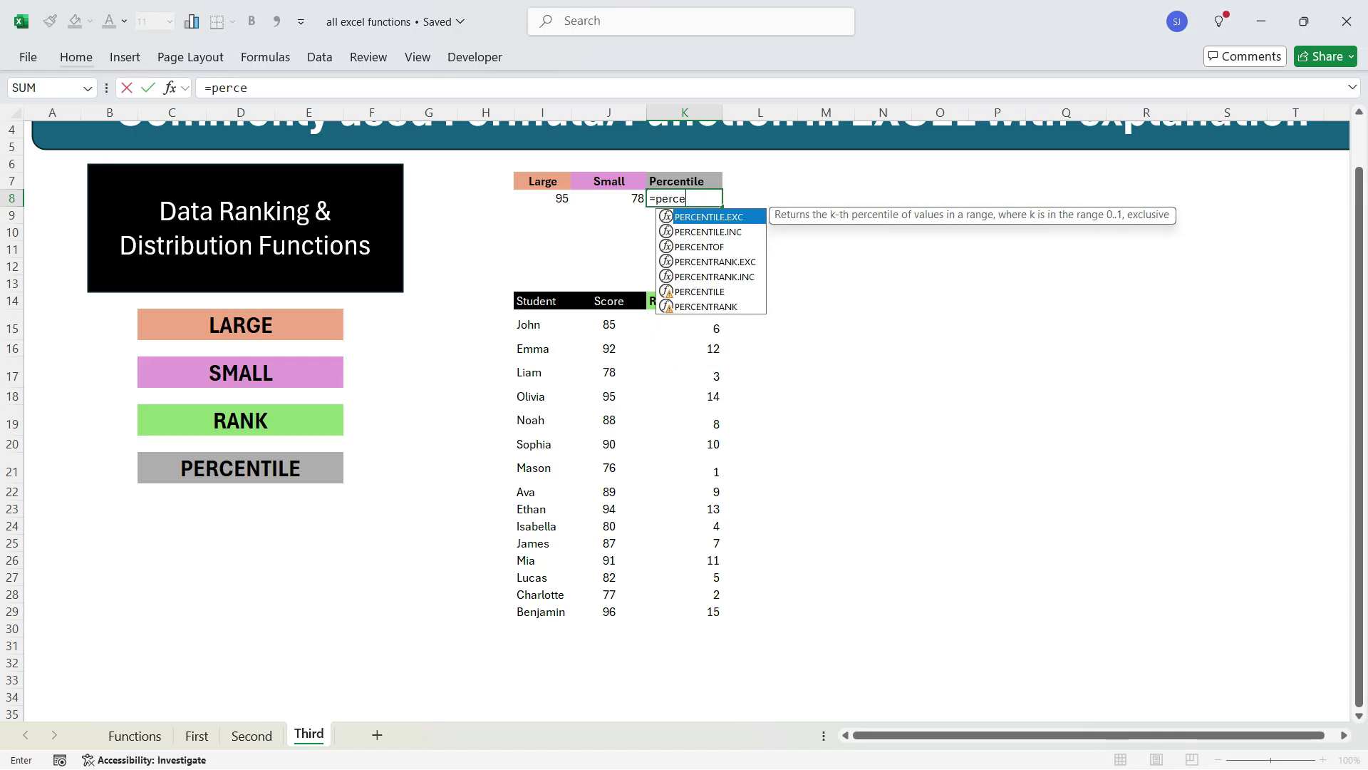
pyautogui.press('Down')
pyautogui.press('Down')
pyautogui.press('Down')
pyautogui.press('Down')
pyautogui.press('Down')
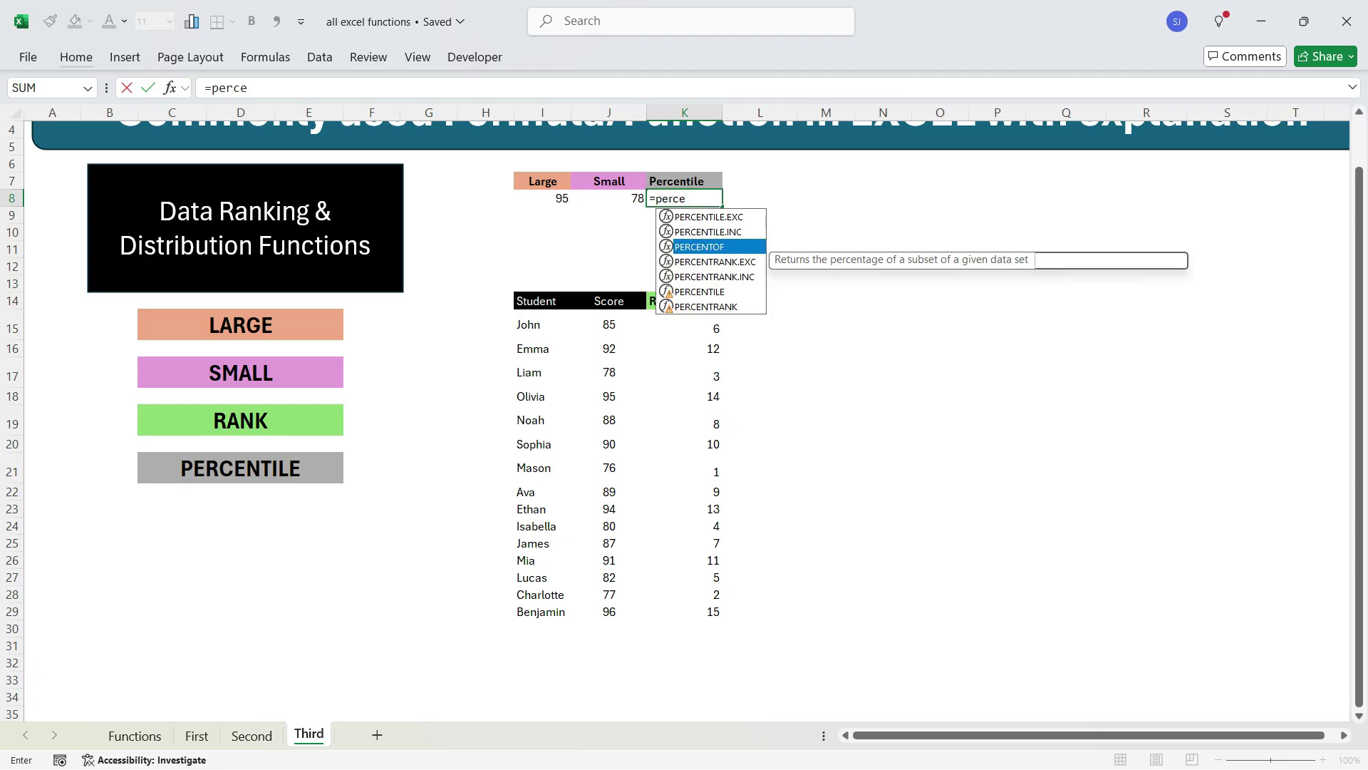
pyautogui.press('Tab')
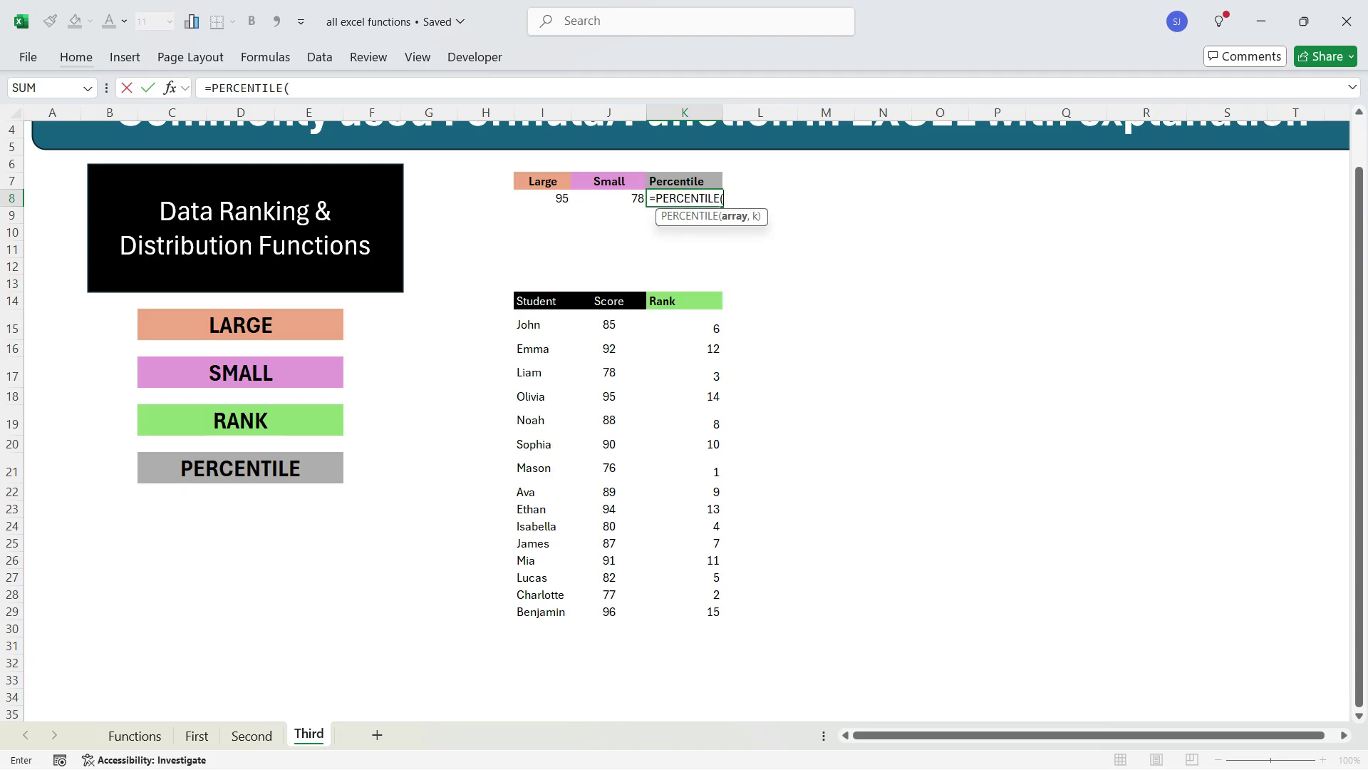
pyautogui.moveTo(609, 324); pyautogui.dragTo(609, 611)
pyautogui.write(',')
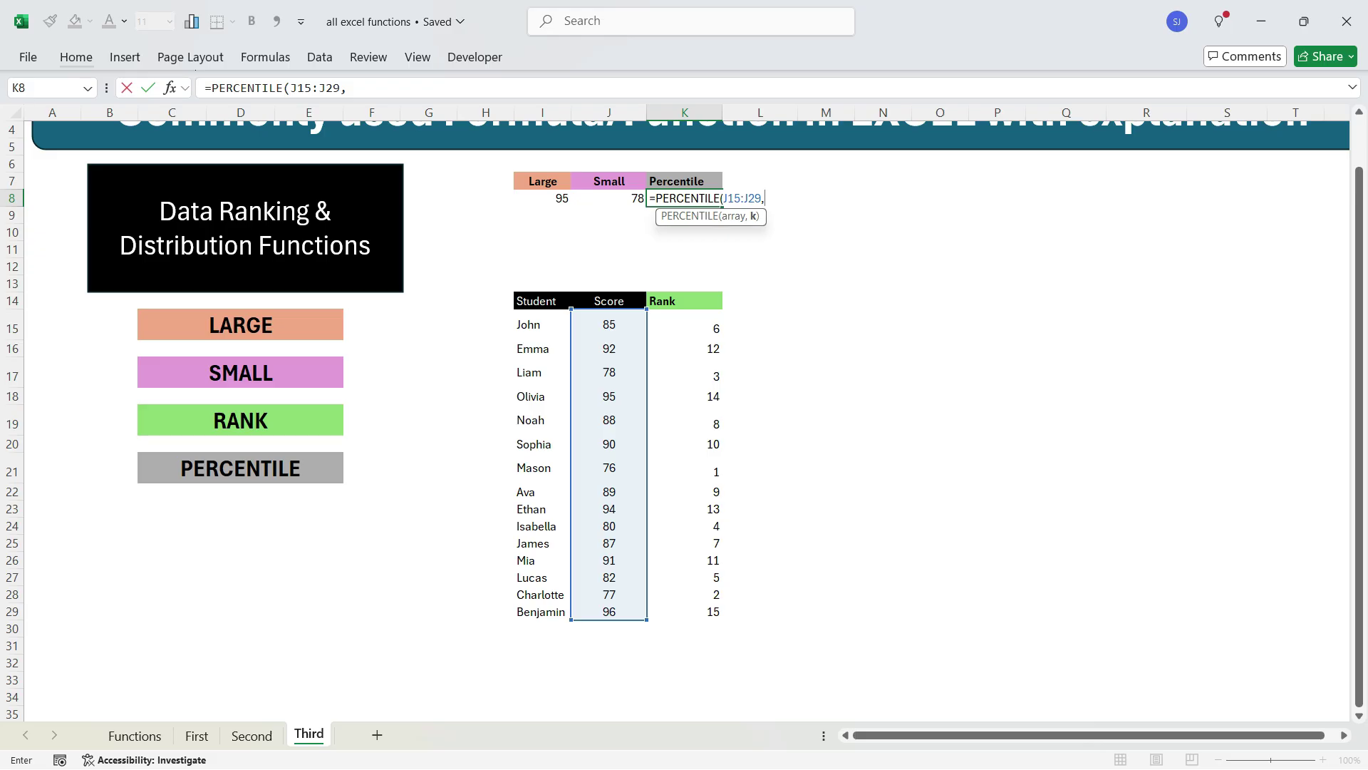
pyautogui.write('75%)')
pyautogui.press('Return')
pyautogui.press('Up')
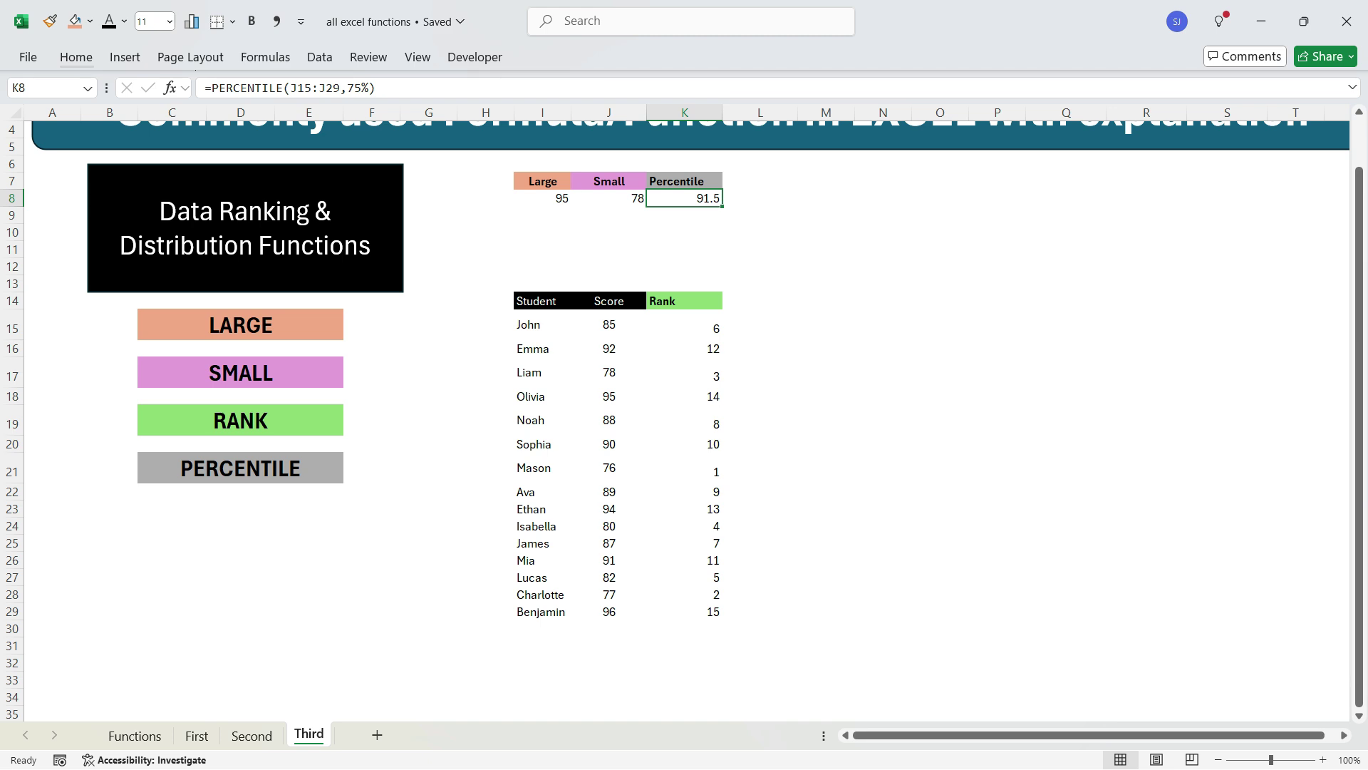
pyautogui.click(883, 324)
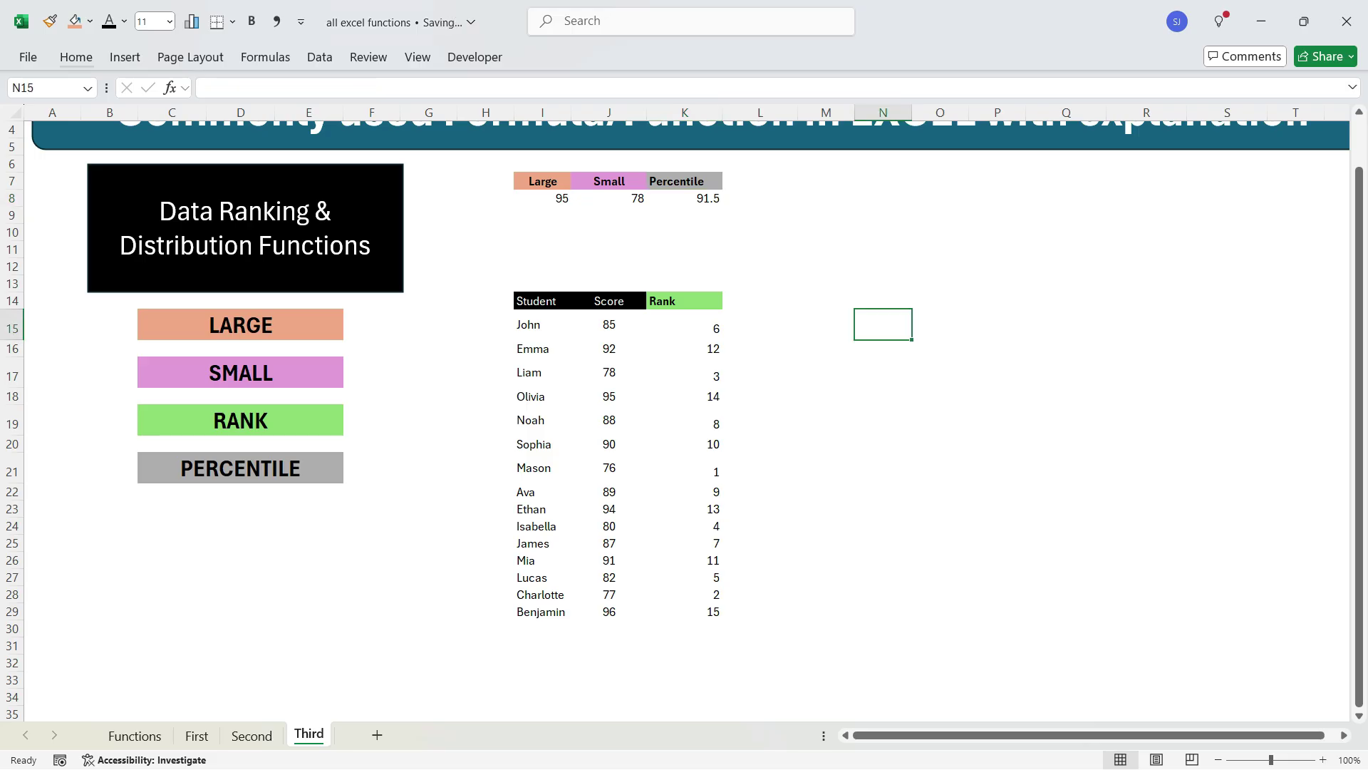